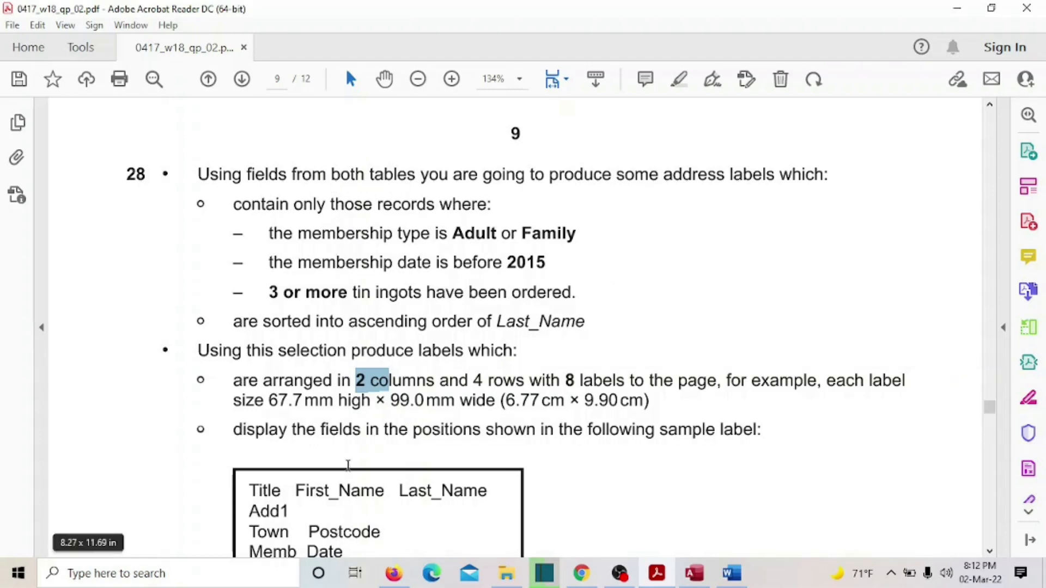
- Highlight Q28's sample label fields, the both-tables note and the record criteria in the PDF, then bring up Access
left_click_drag(249, 484, 410, 526)
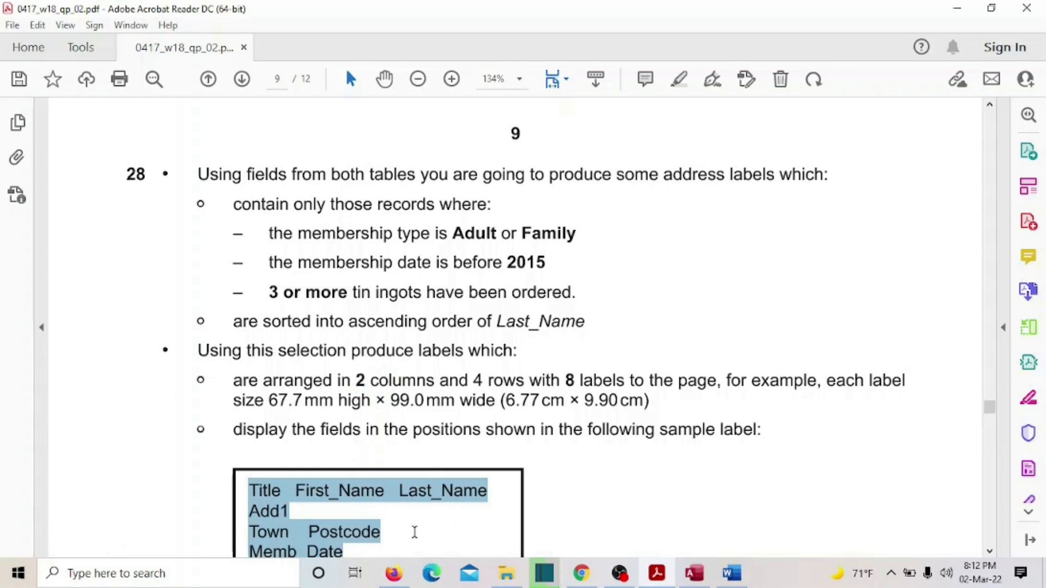
left_click_drag(327, 175, 423, 176)
mouse_move(233, 203)
left_mouse_down()
mouse_move(546, 265)
mouse_move(567, 286)
left_mouse_up()
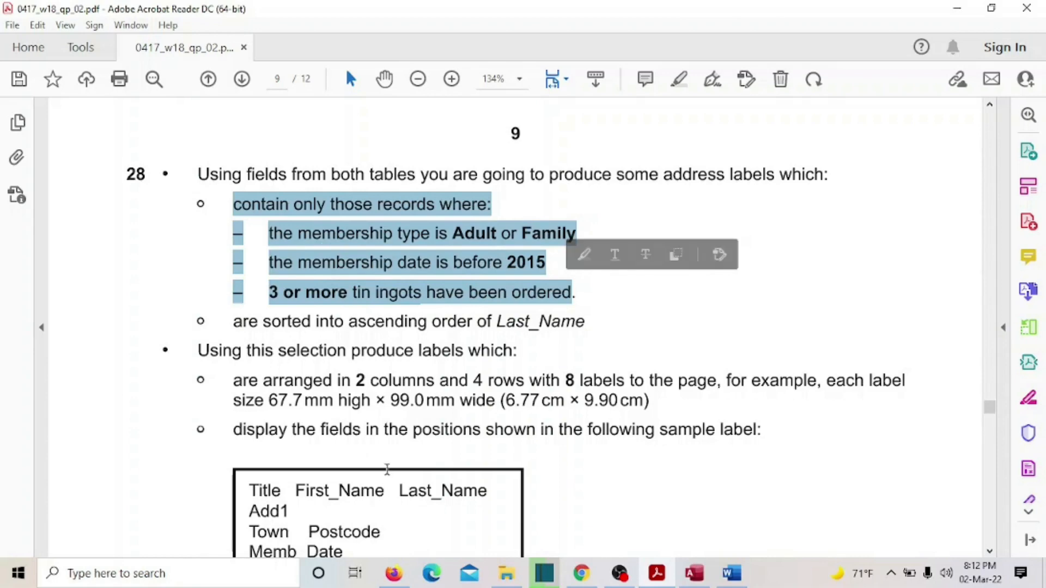
scroll(387, 470, "down", 1)
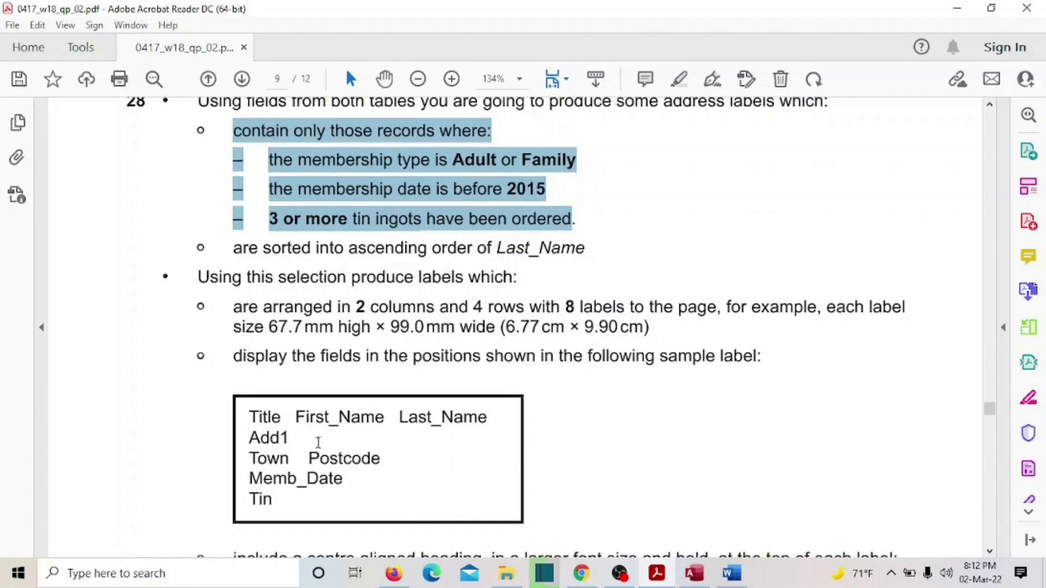
left_click(694, 573)
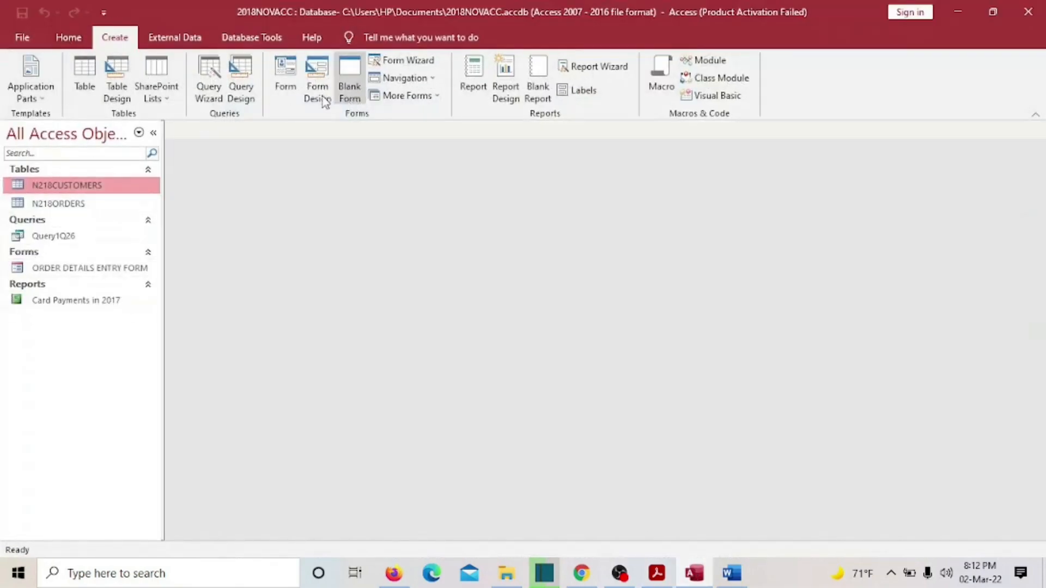
- Start a new query design with the N218CUSTOMERS and N218ORDERS tables
left_click(240, 79)
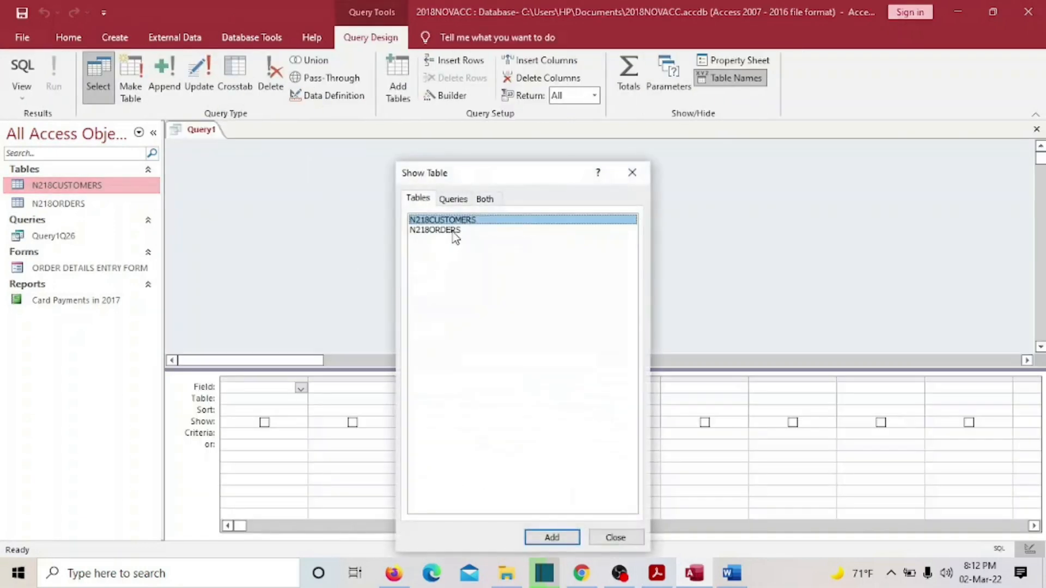
left_click(552, 538)
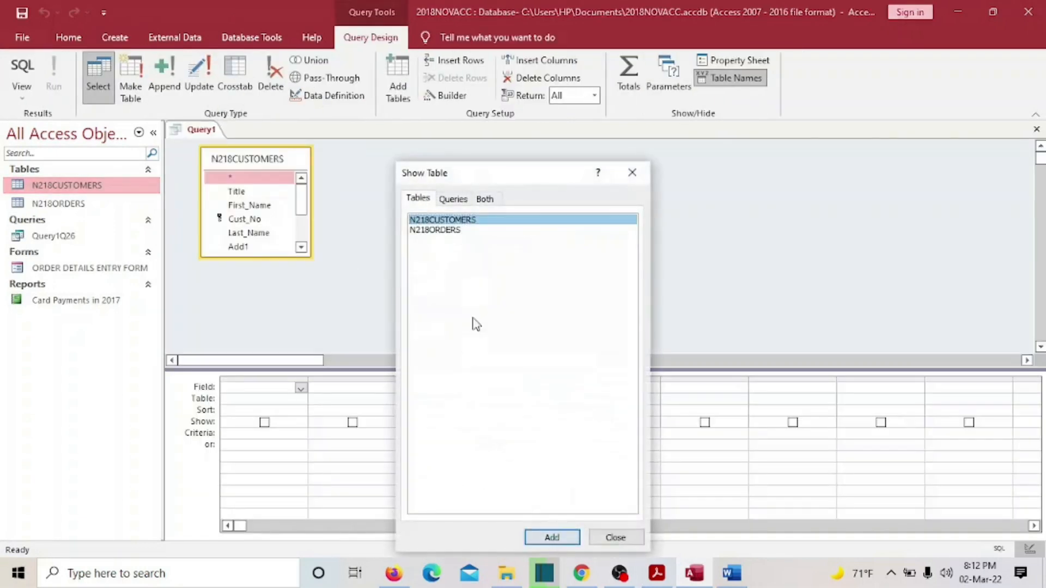
left_click(446, 231)
left_click(565, 540)
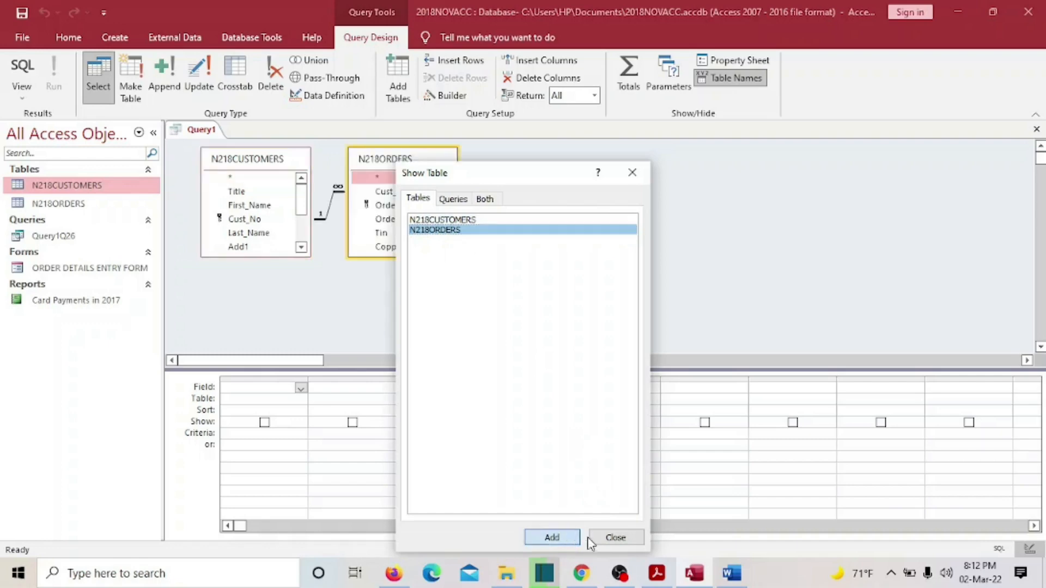
left_click(613, 539)
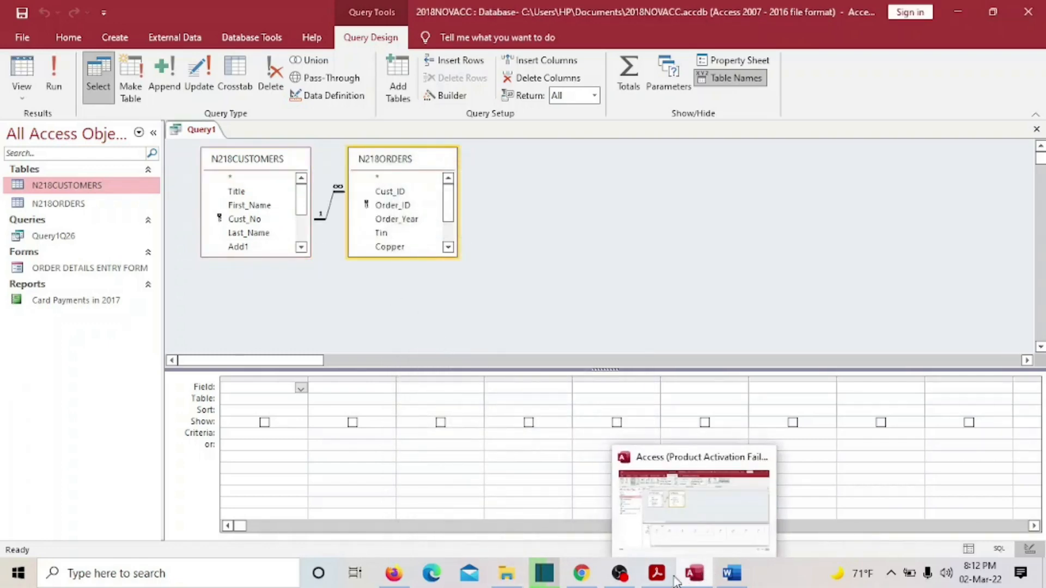
- Check the fields shown on the sample label in the question paper
left_click(624, 529)
scroll(523, 408, "down", 1)
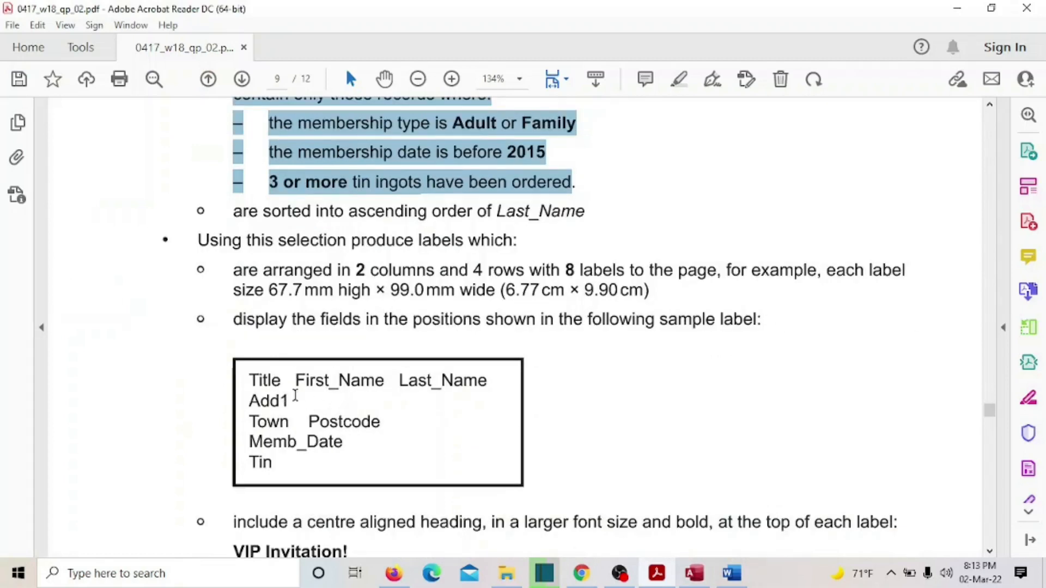
left_click_drag(250, 376, 284, 471)
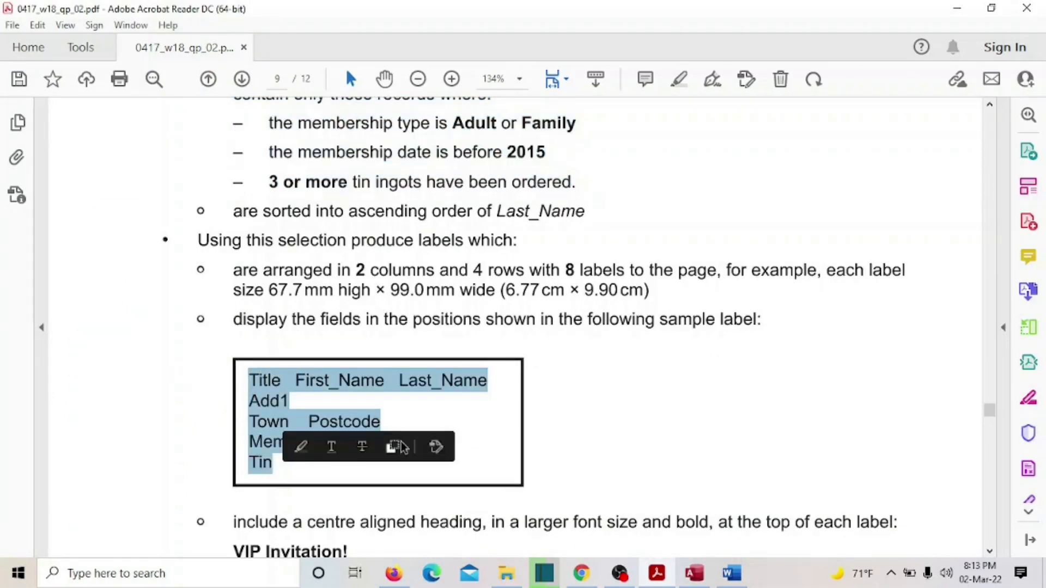
mouse_move(659, 580)
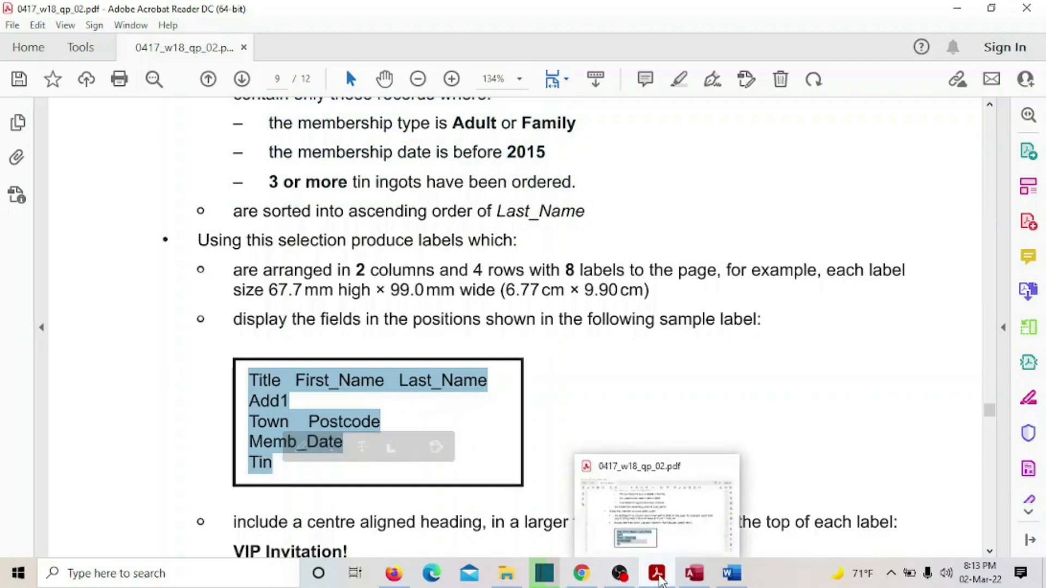
left_click(694, 575)
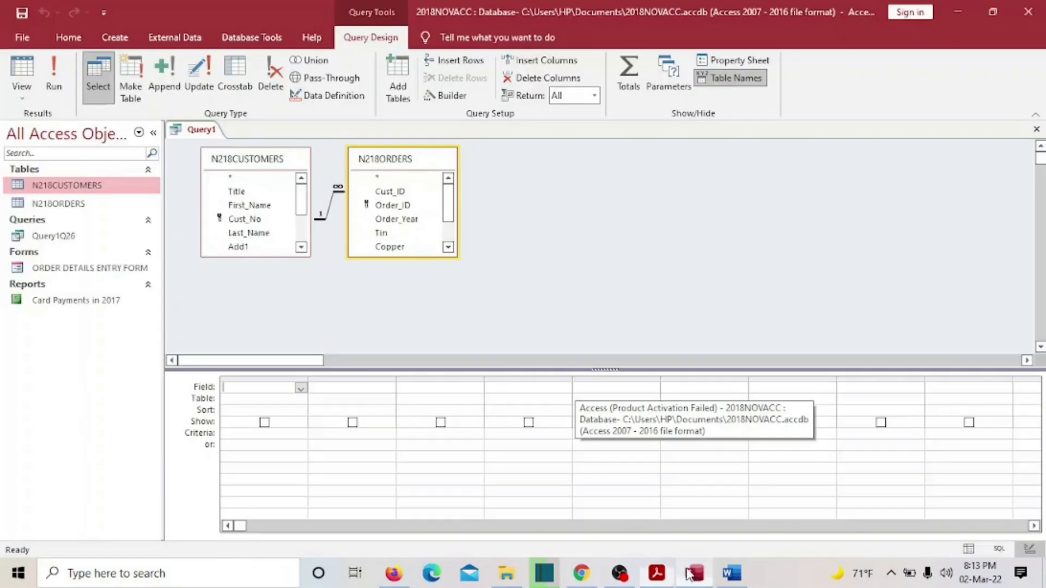
- Add Title, First_Name, Last_Name, Add1, Town and Postcode to the query grid
double_click(239, 193)
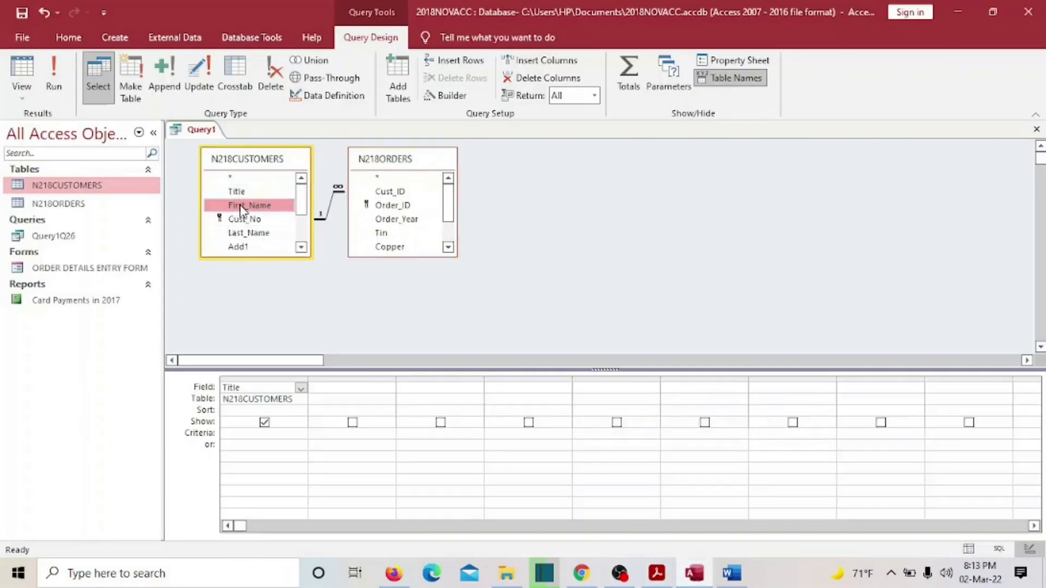
double_click(248, 205)
double_click(266, 236)
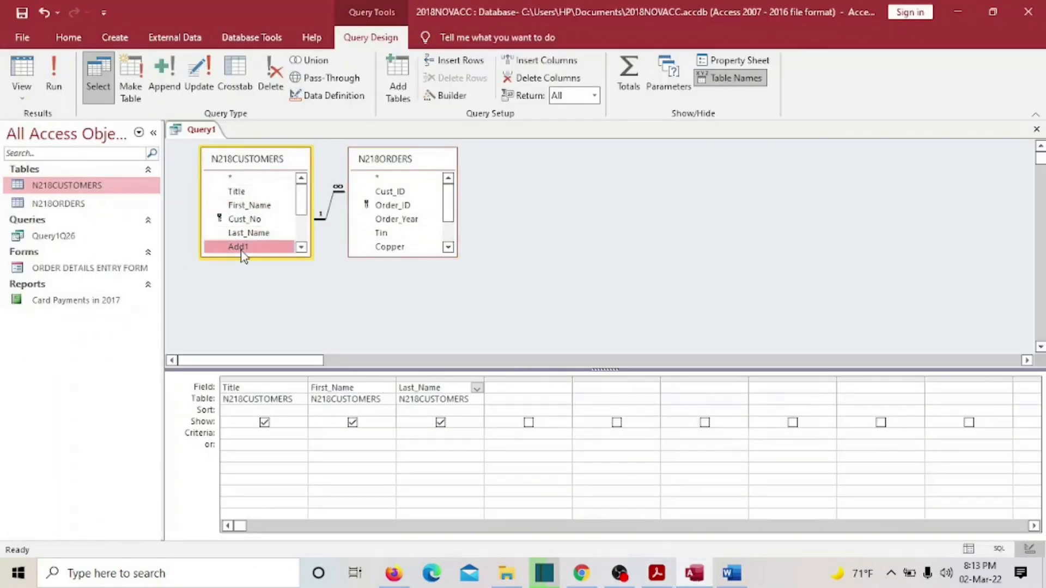
double_click(240, 247)
left_click(657, 575)
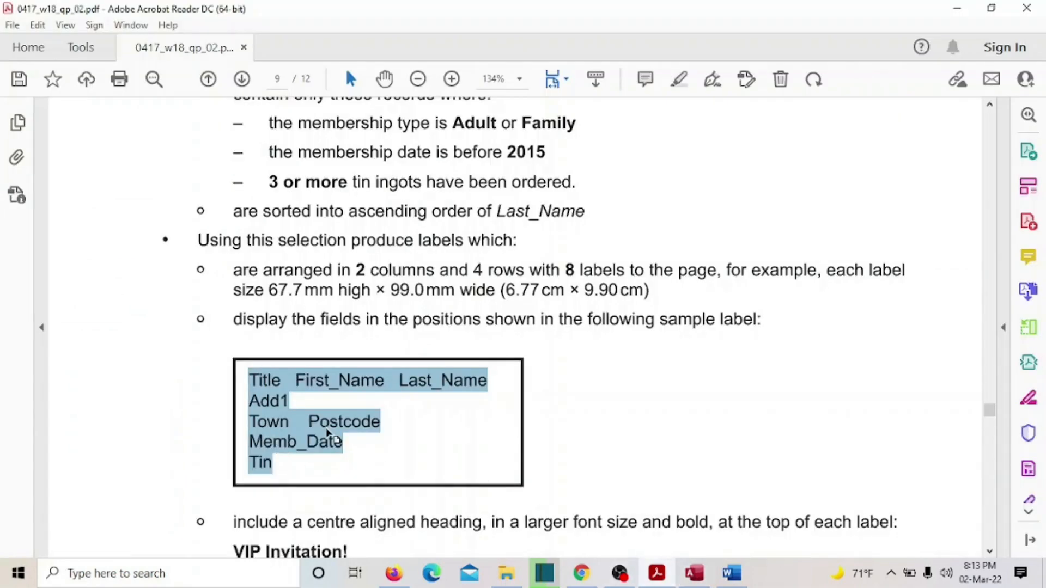
left_click(658, 575)
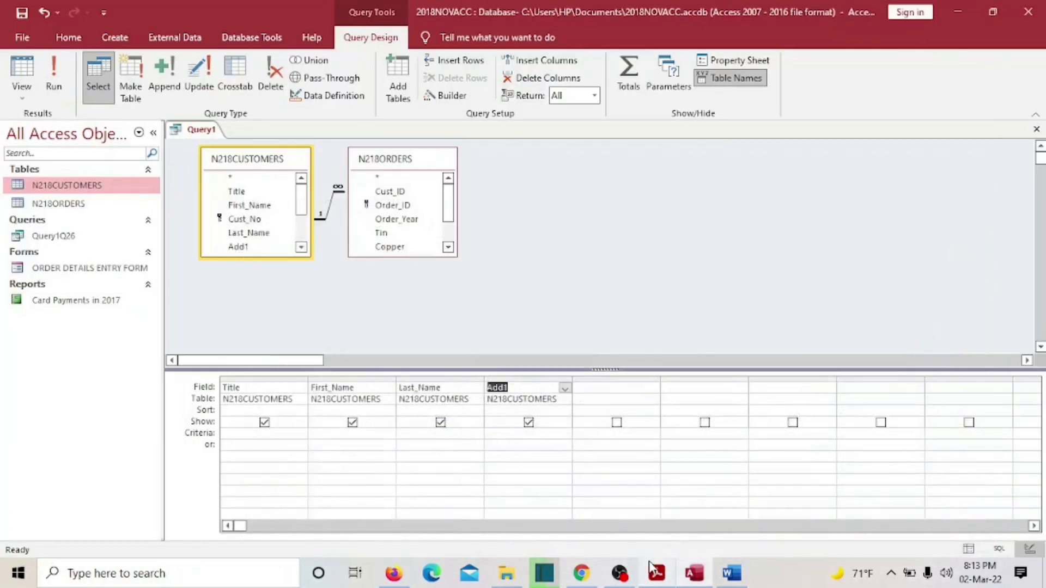
left_click(301, 248)
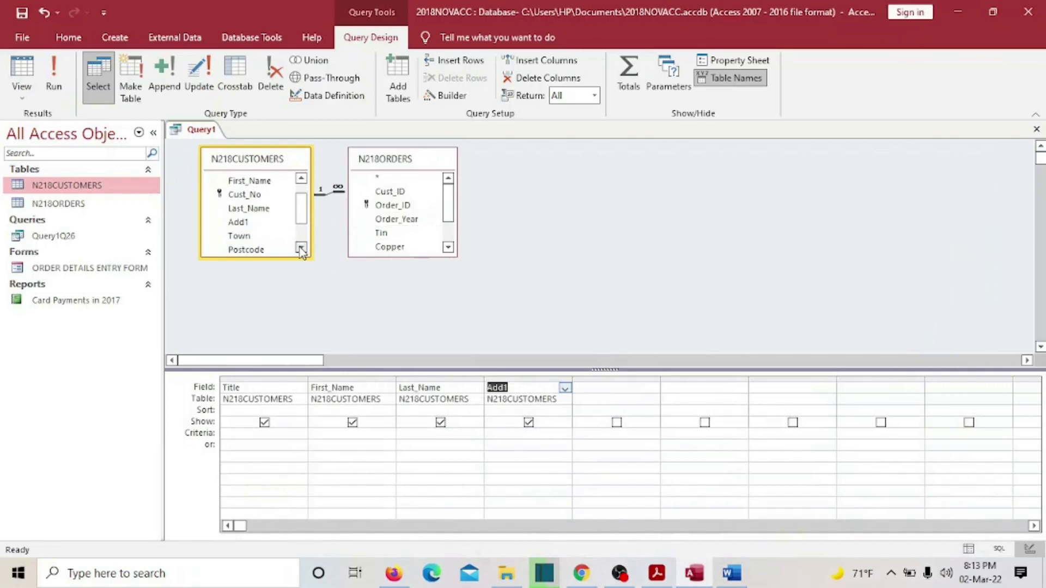
double_click(242, 236)
double_click(246, 250)
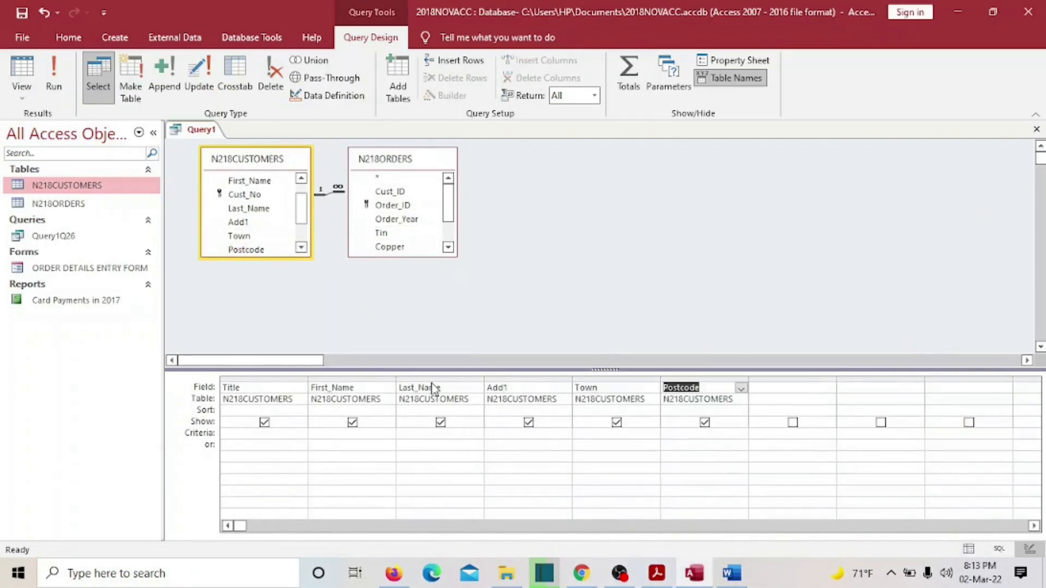
- Add Memb_Date and the Tin field from N218ORDERS to the query
left_click(657, 573)
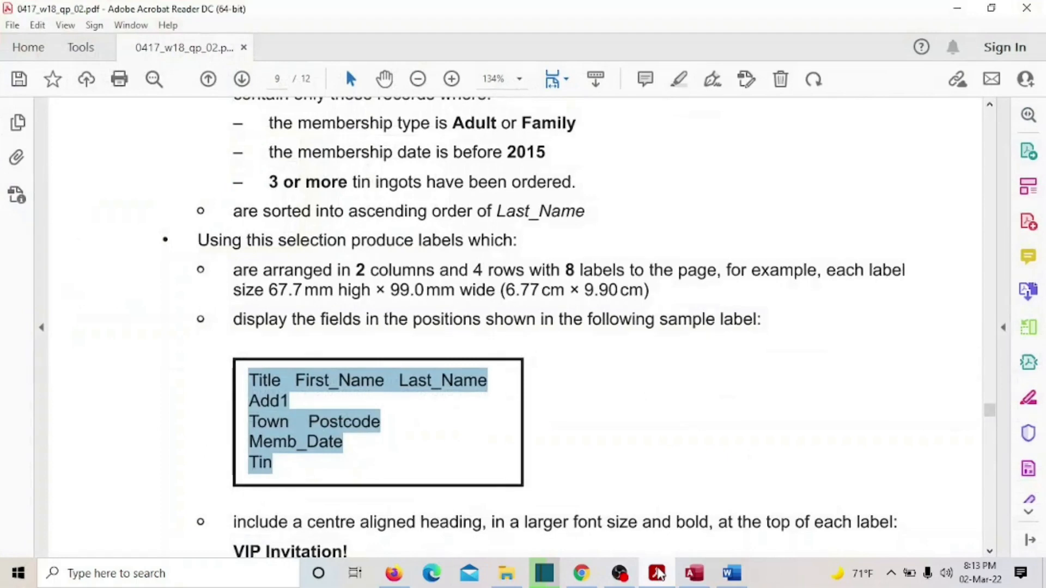
left_click(657, 573)
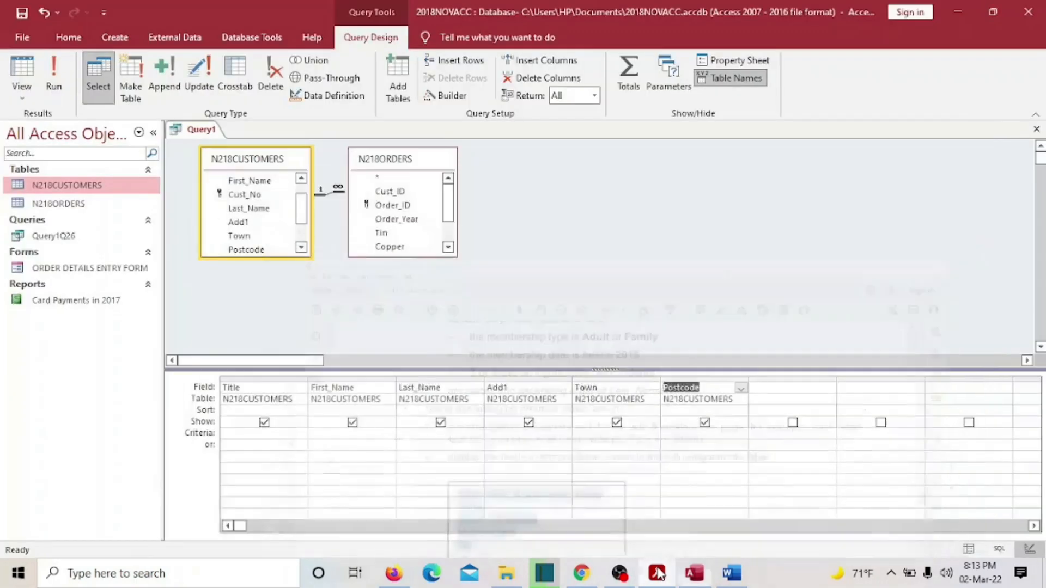
left_click(301, 248)
left_click(301, 248)
double_click(267, 235)
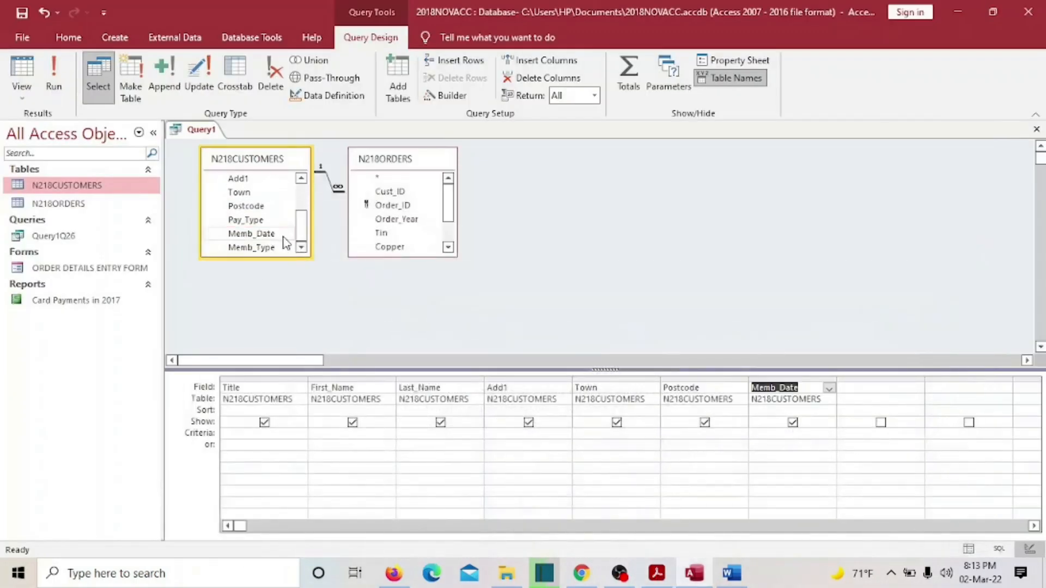
double_click(374, 234)
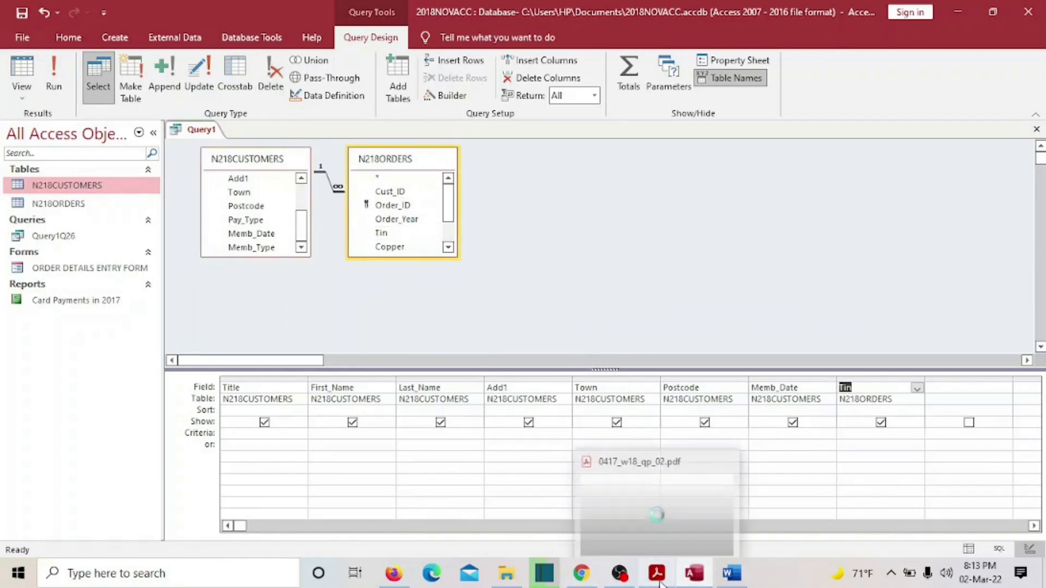
- Note the Adult membership type requirement in the question paper
left_click(588, 469)
scroll(598, 416, "up", 2)
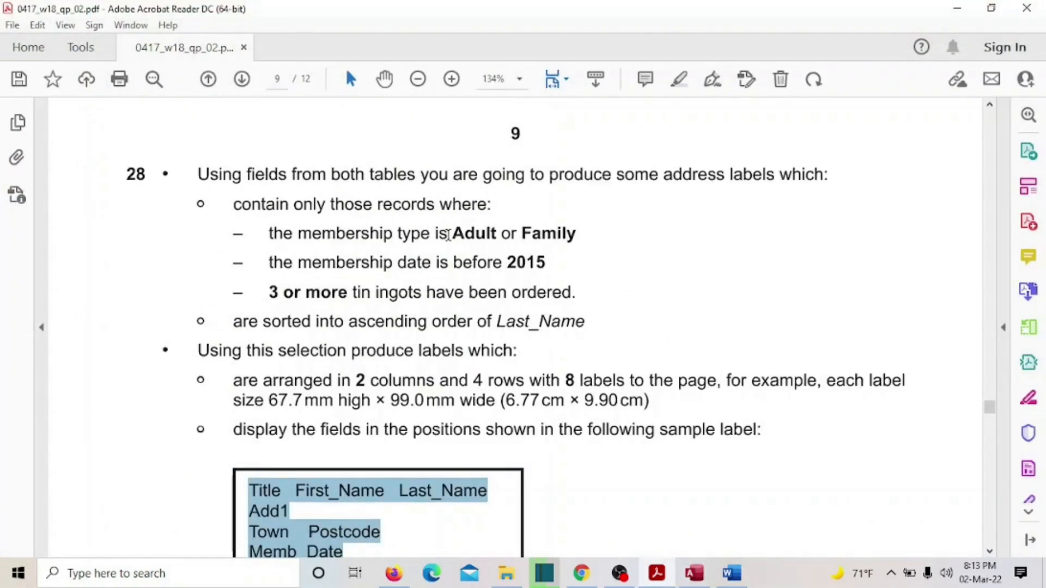
left_click_drag(448, 236, 500, 237)
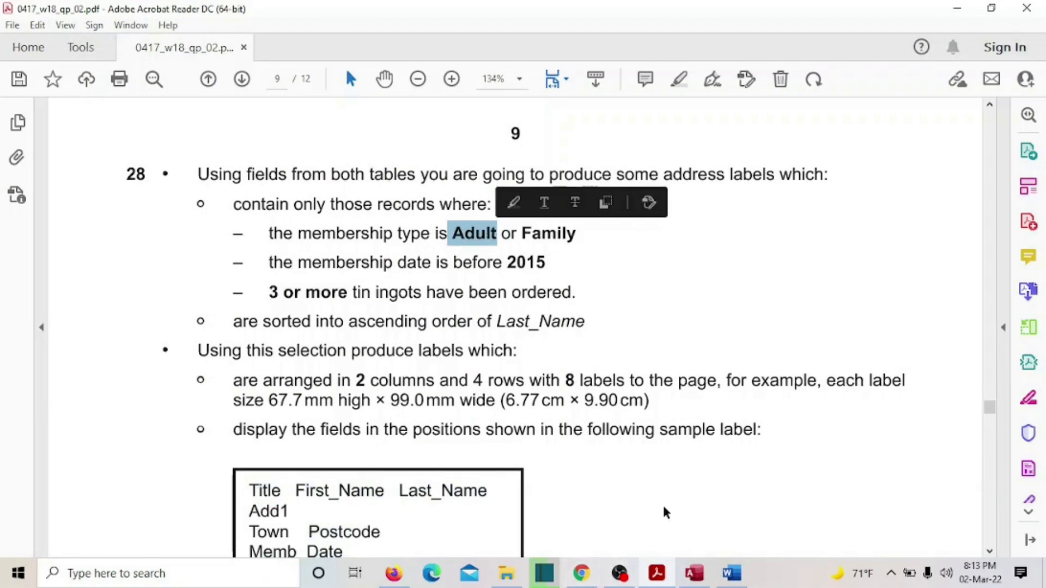
left_click(695, 574)
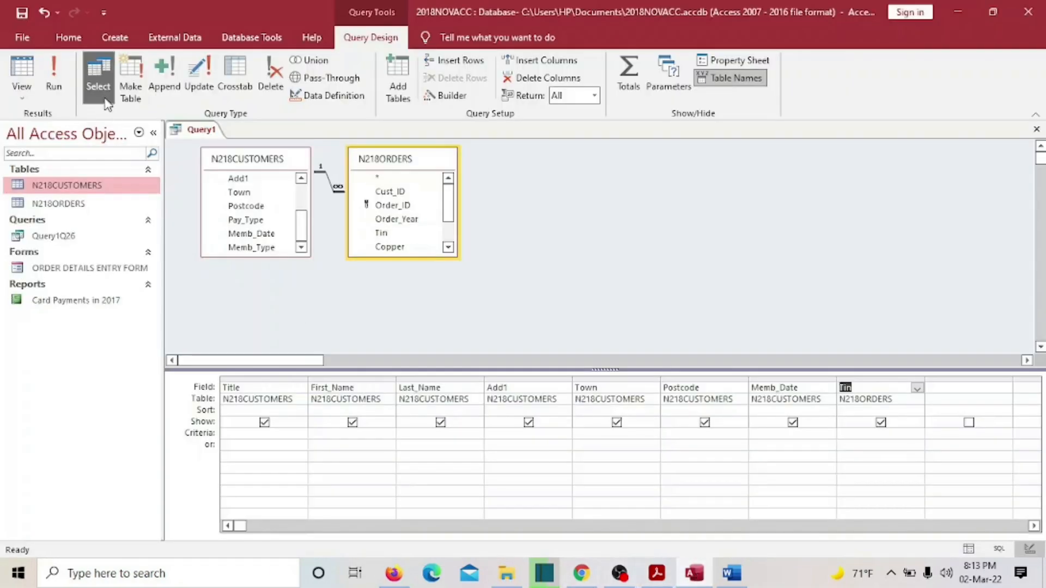
- Save the new query as Query1Q28
left_click(19, 18)
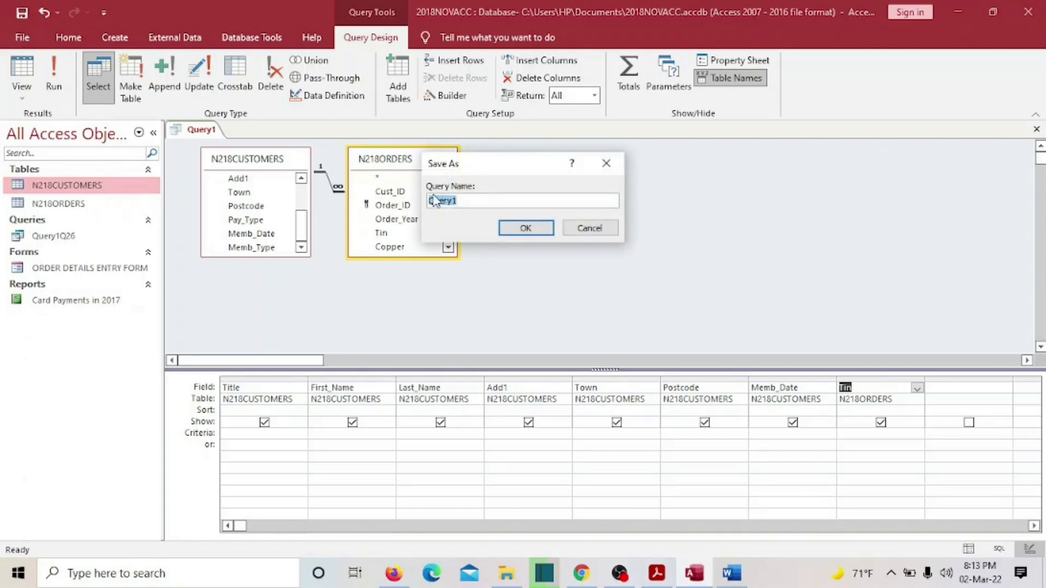
left_click(464, 202)
key("Return")
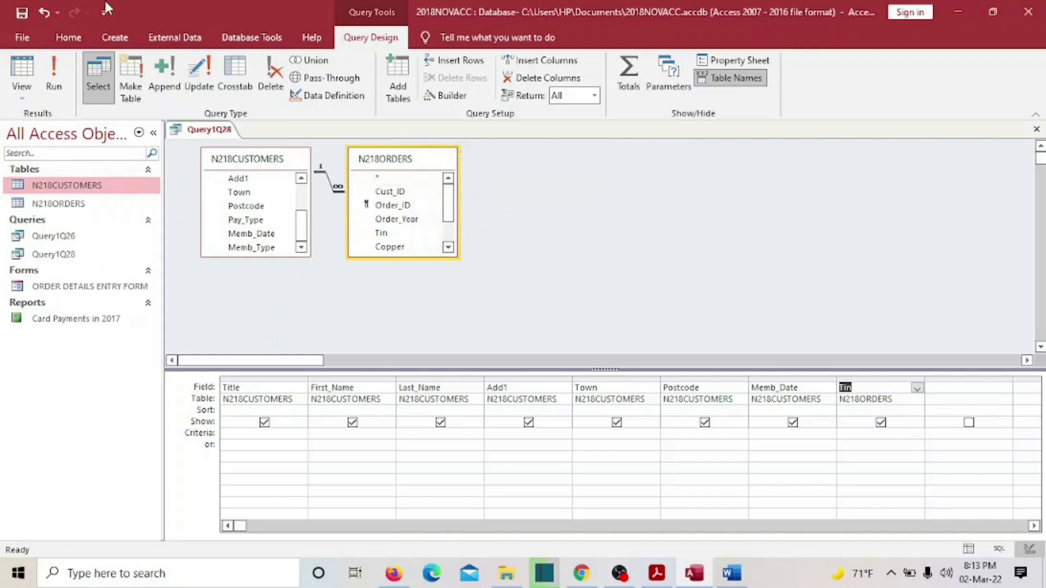
- Run Query1Q28, compare its results with the question paper, and return to Design View
left_click(54, 76)
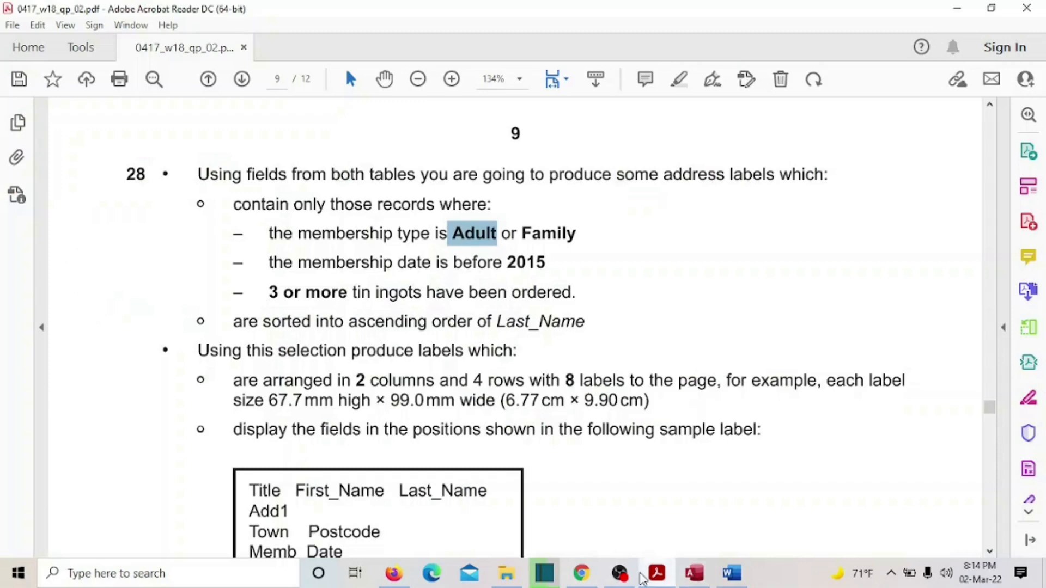
left_click(669, 578)
left_click(670, 577)
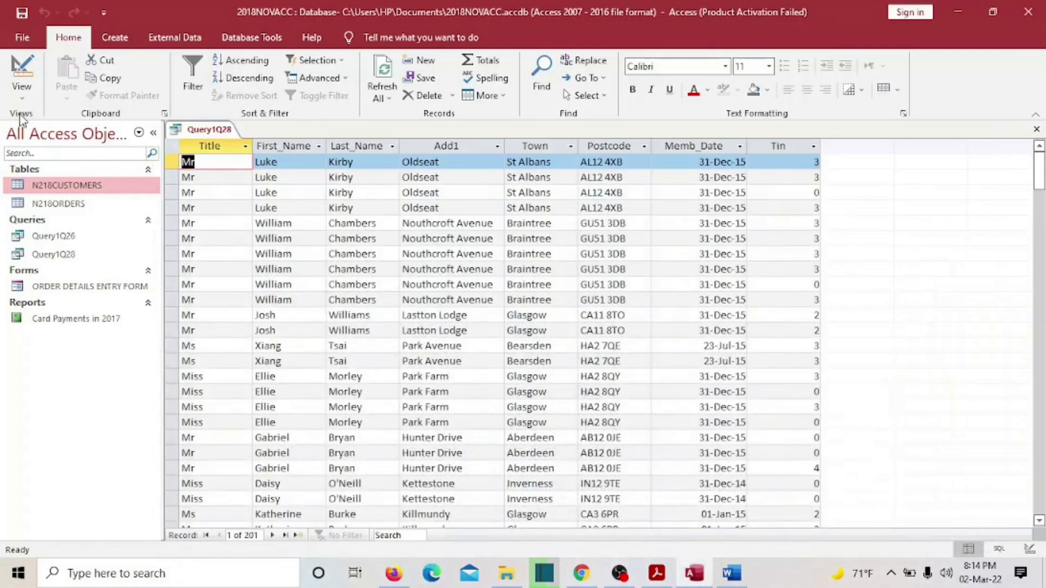
left_click(22, 97)
left_click(120, 175)
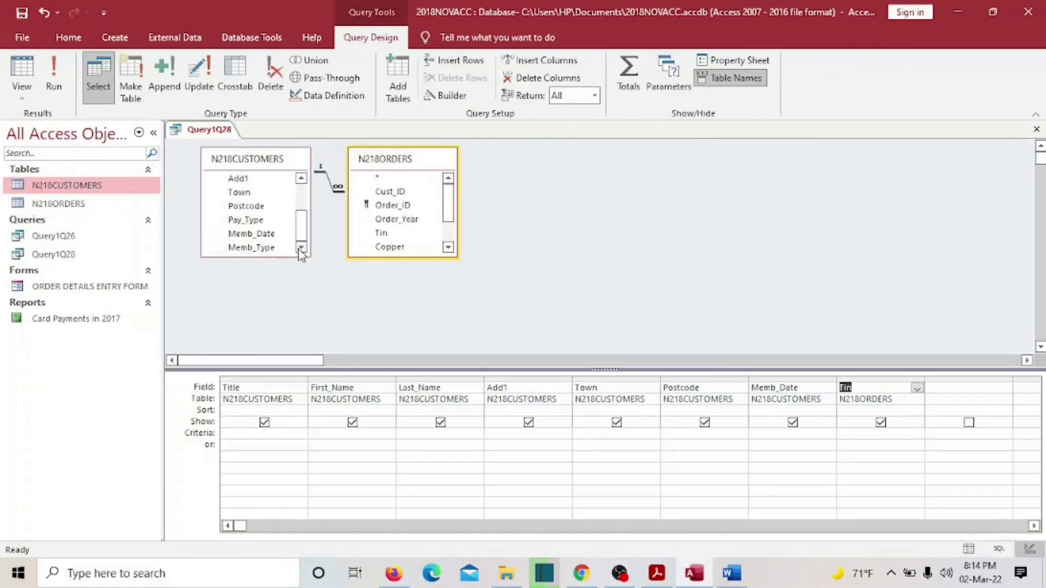
- Add Memb_Type, rerun, and check its values in the 201 records against the question paper
double_click(264, 247)
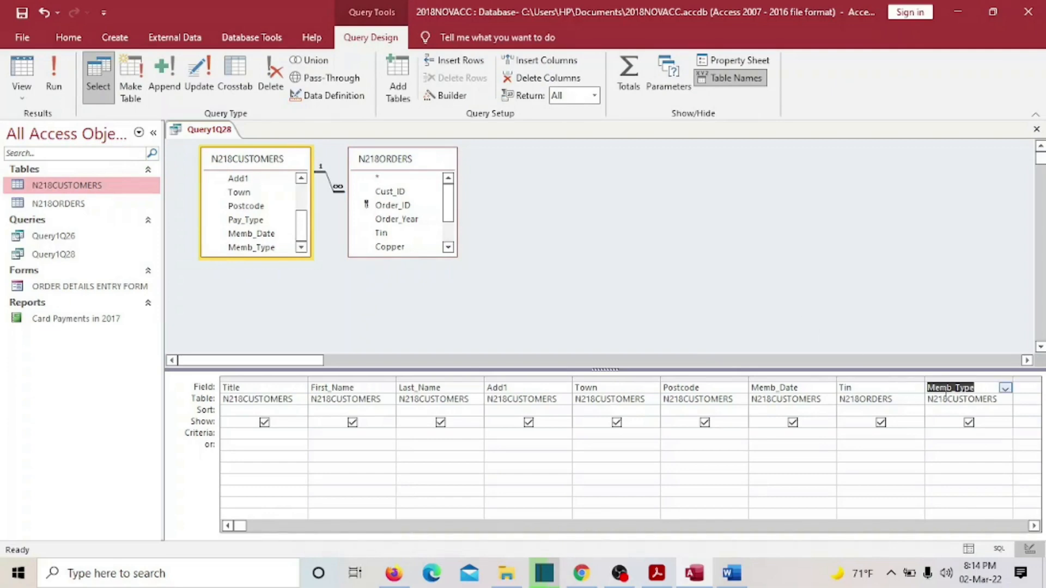
left_click(53, 74)
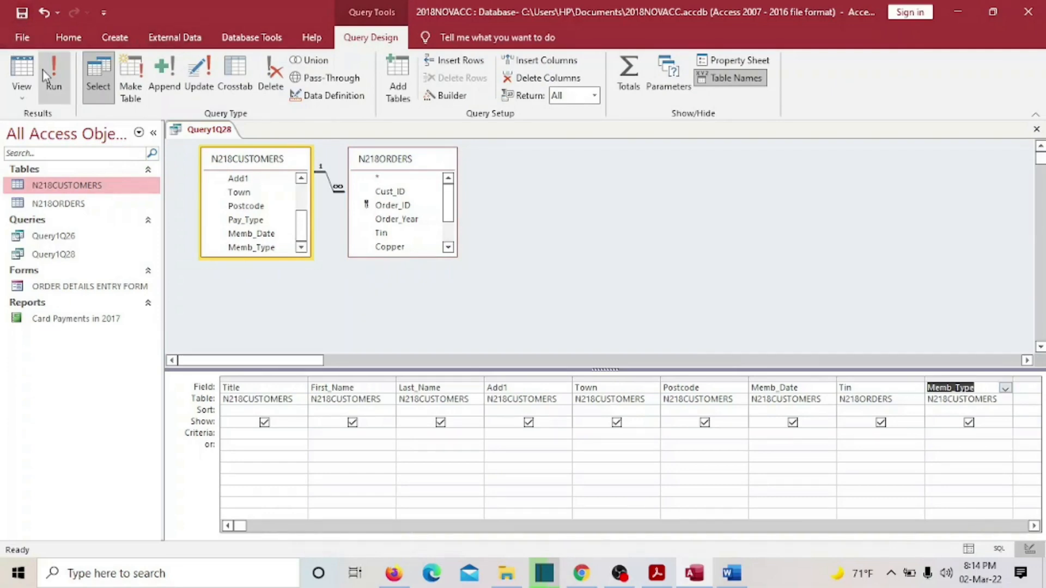
scroll(849, 169, "down", 10)
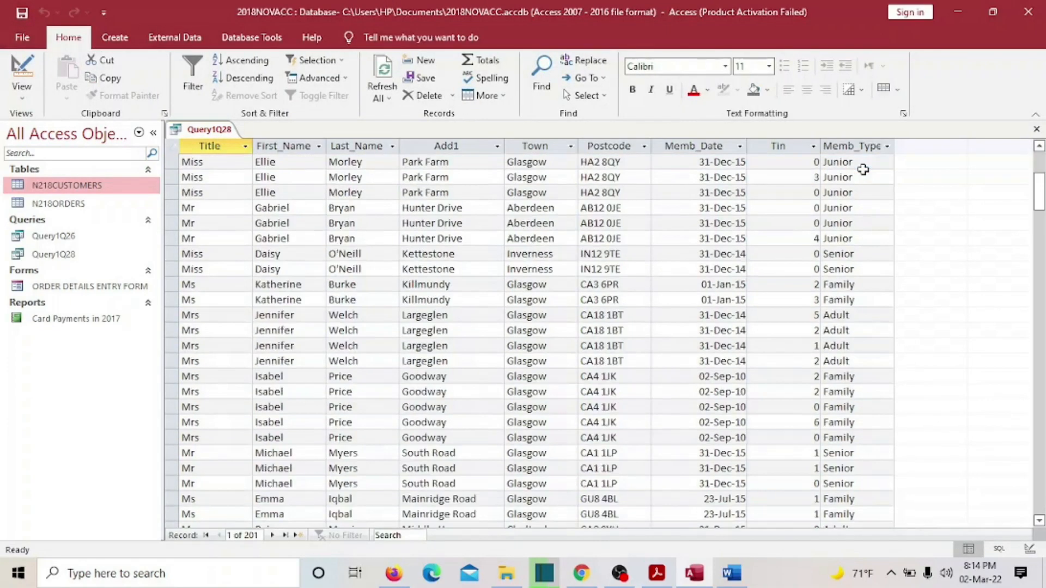
scroll(856, 319, "down", 15)
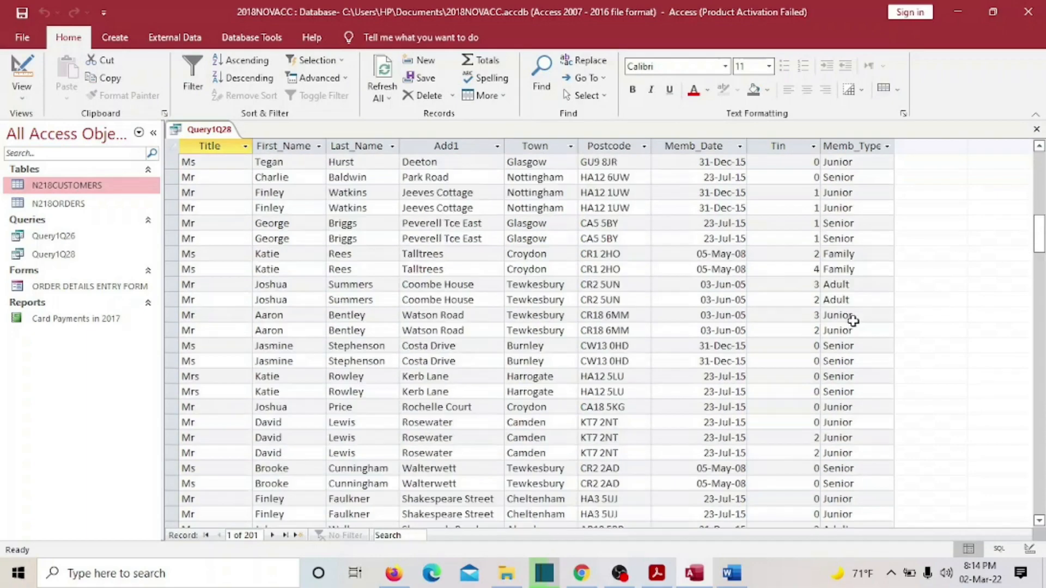
scroll(854, 335, "down", 15)
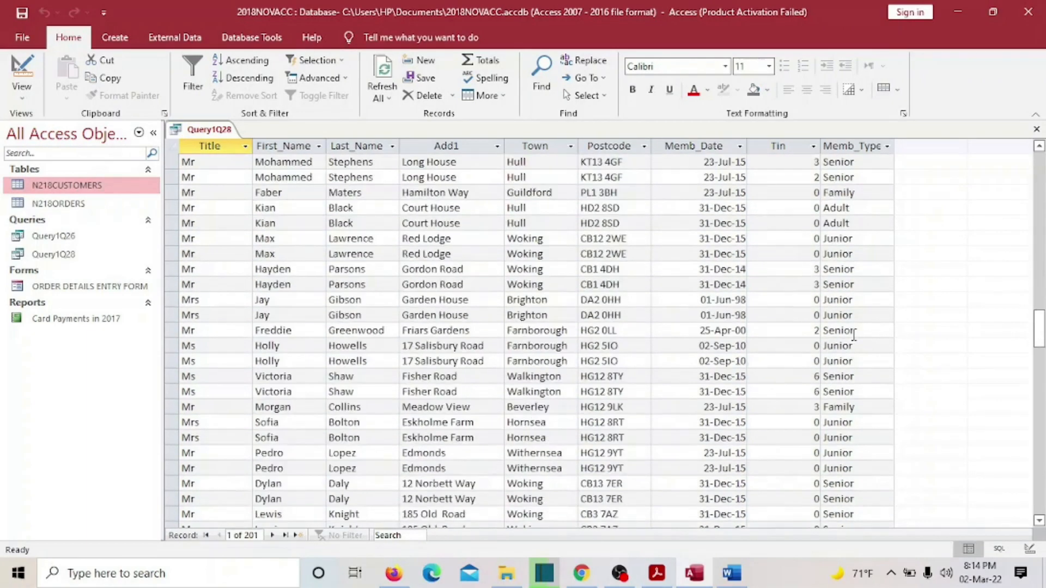
left_click(840, 146)
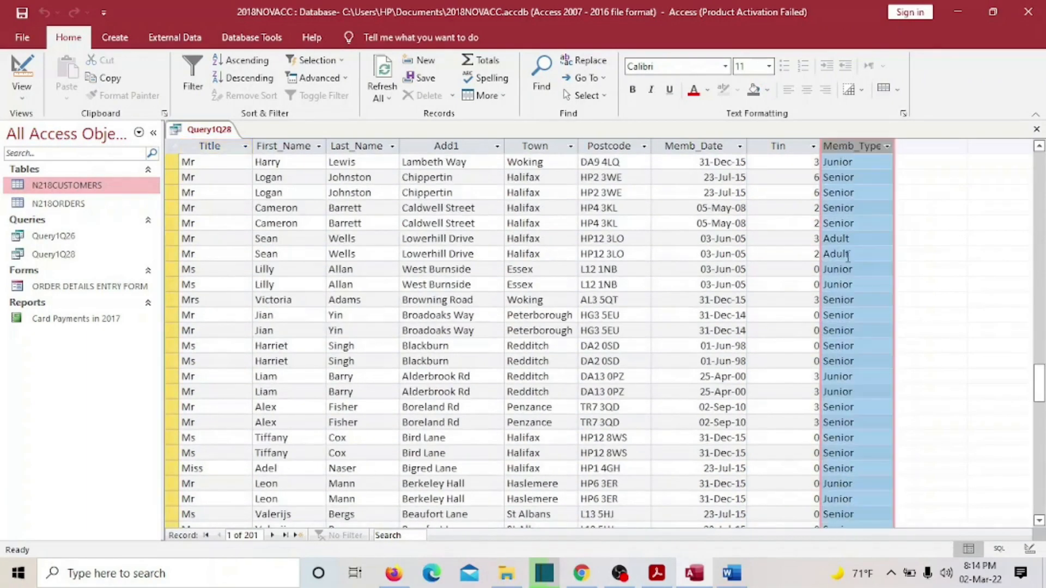
scroll(850, 382, "up", 9)
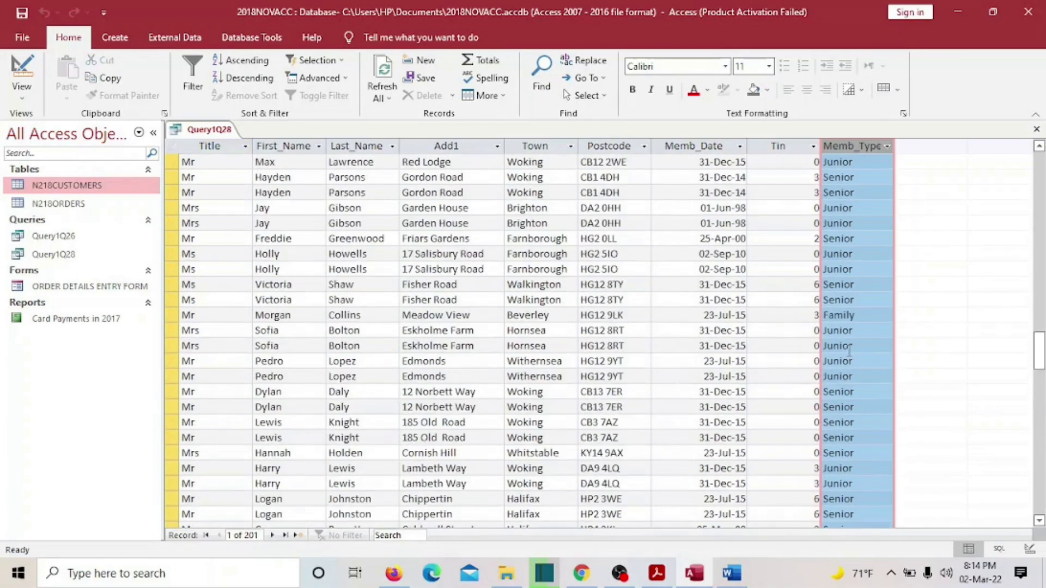
left_click(656, 573)
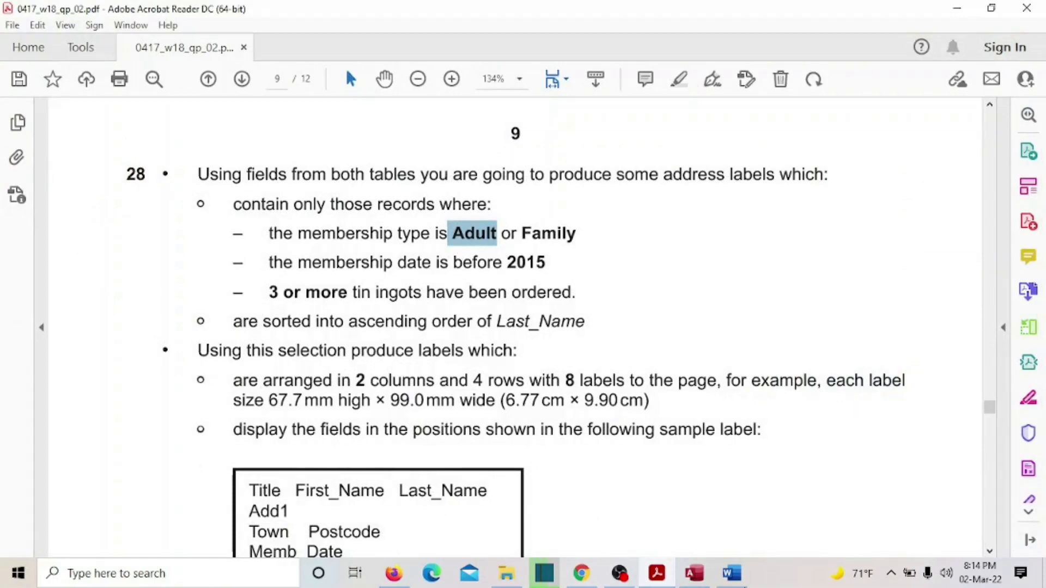
left_click(692, 573)
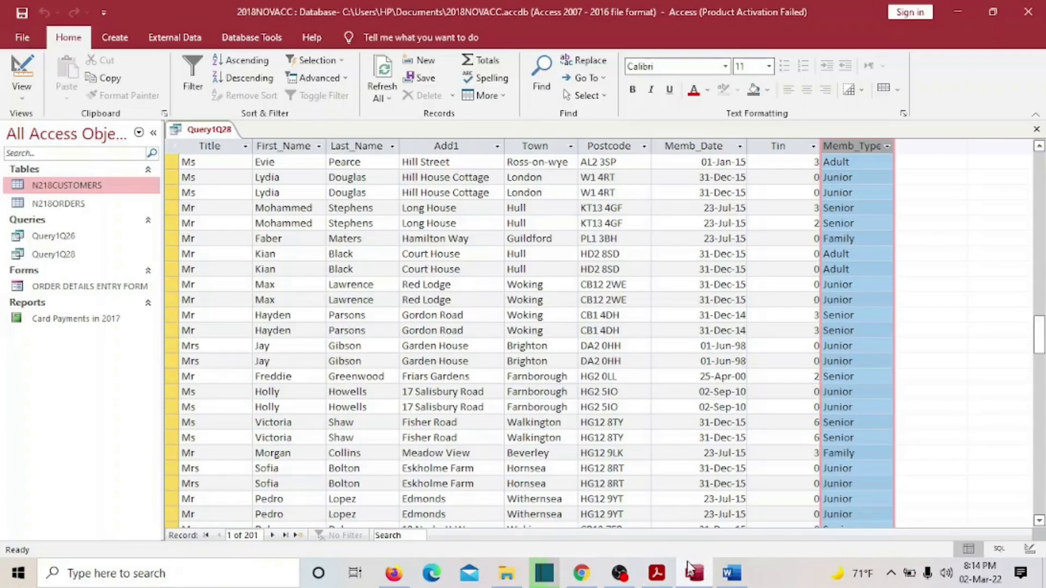
left_click(22, 97)
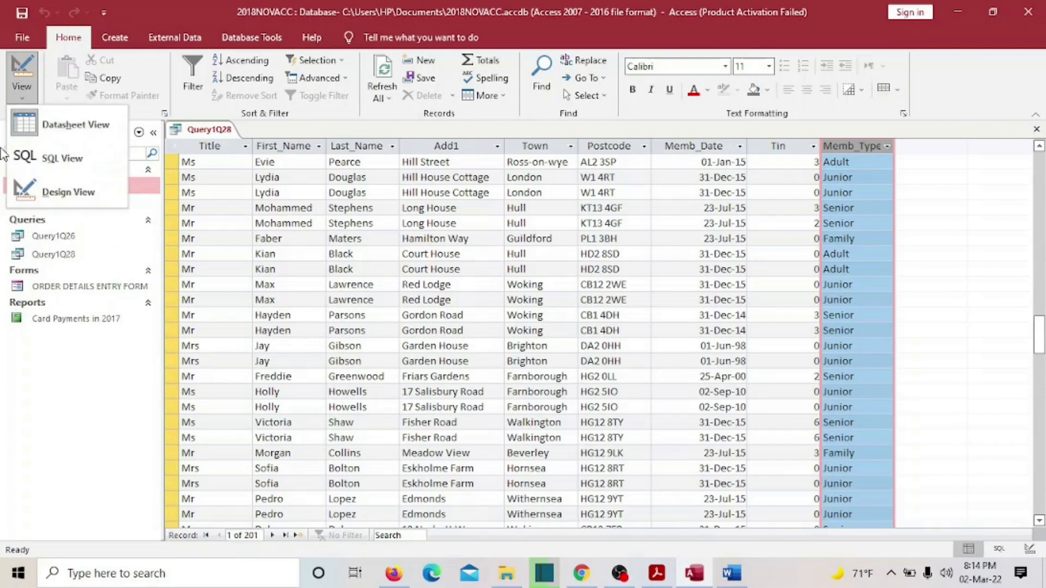
- Enter "Adult or Family" as the Memb_Type criterion and run the query, returning 38 records
left_click(64, 192)
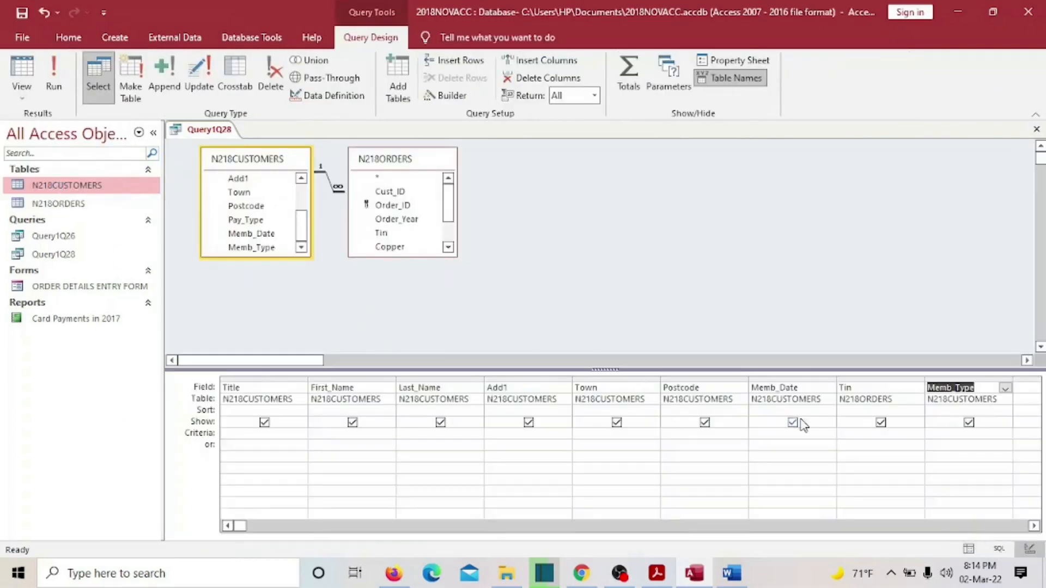
left_click(936, 433)
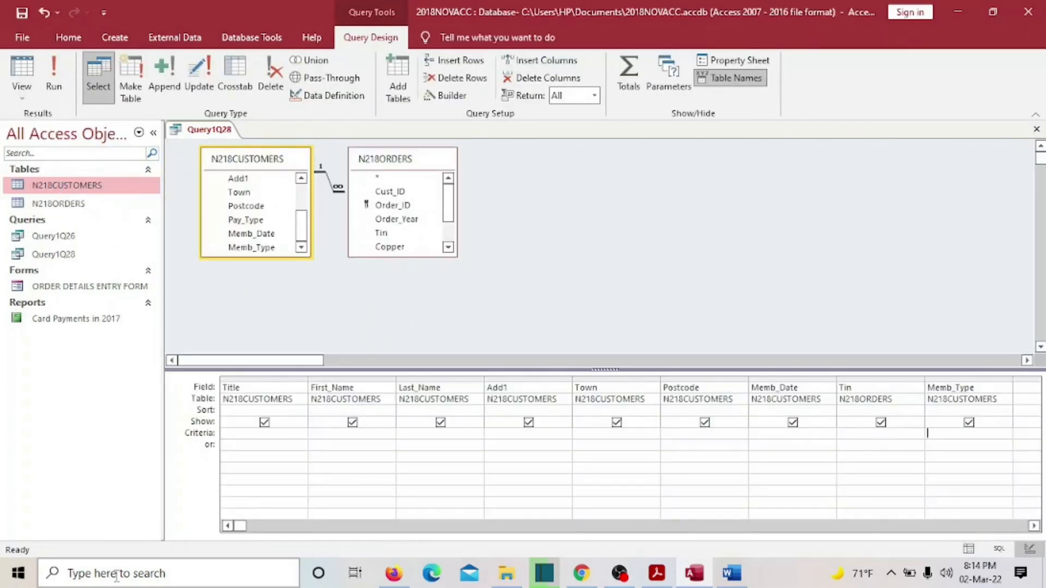
type("Adult or")
left_click(657, 573)
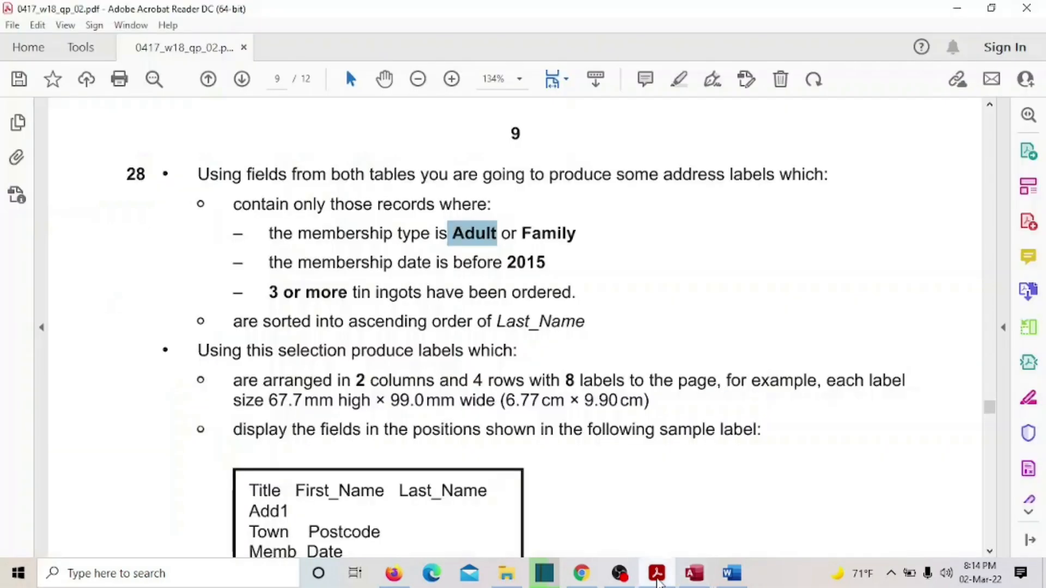
left_click(656, 573)
type("F")
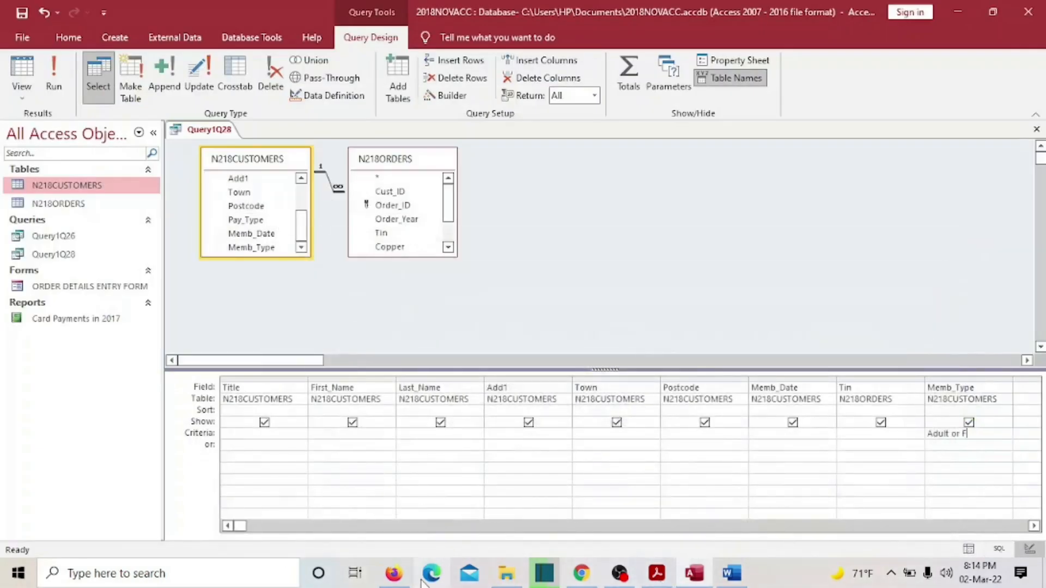
type("amily")
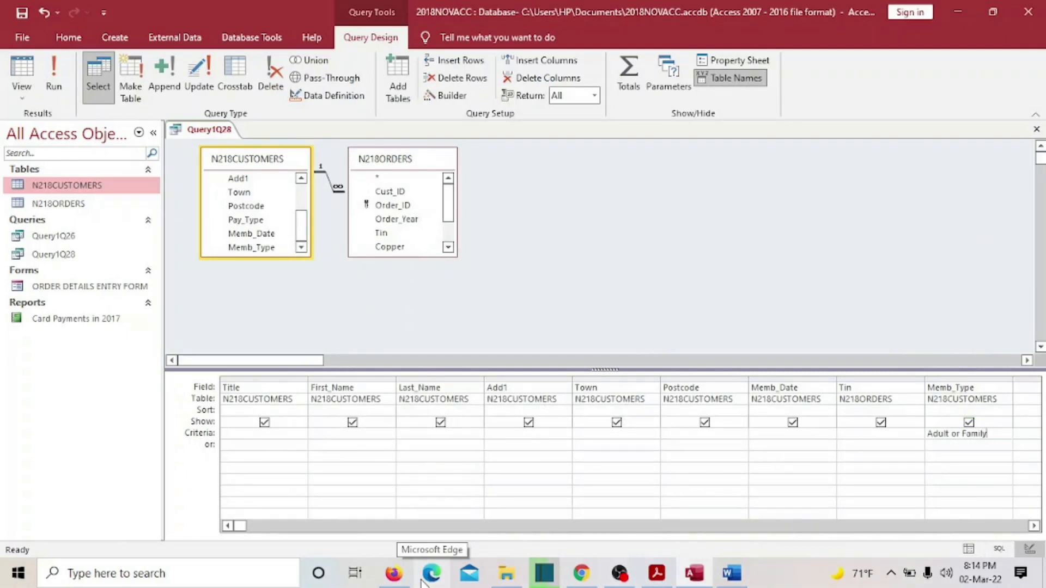
key("Tab")
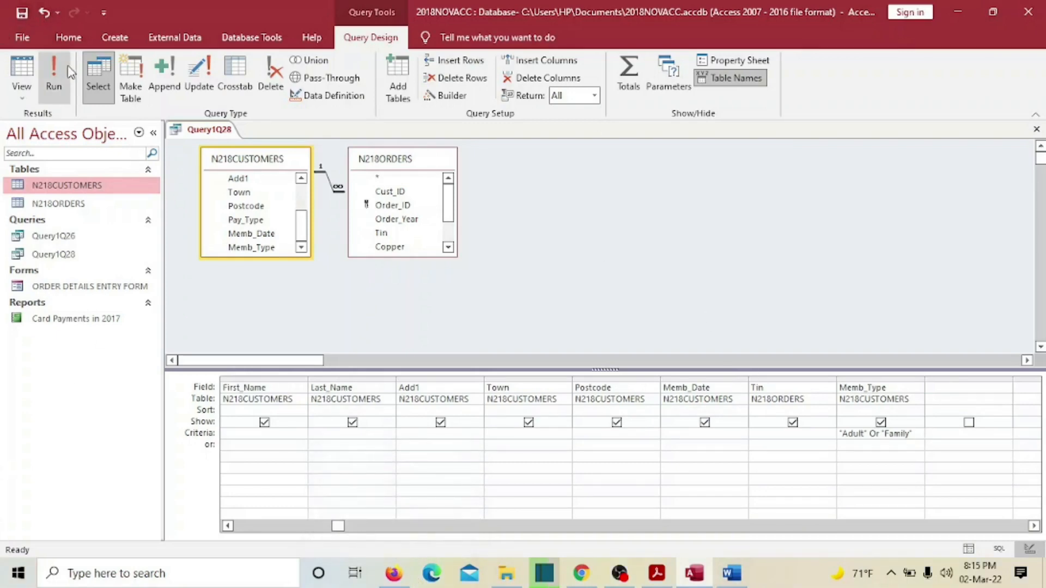
left_click(53, 77)
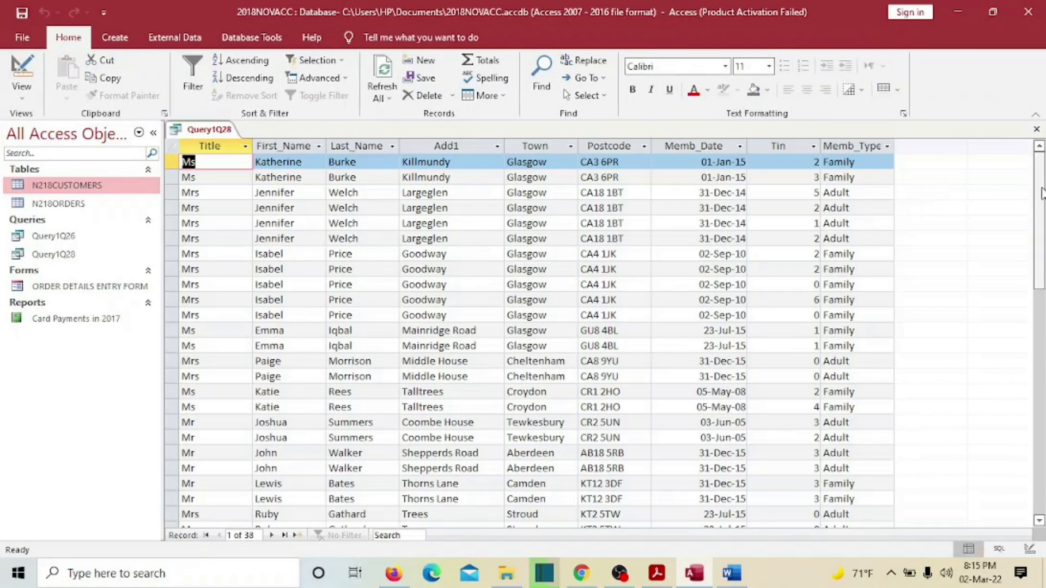
- Confirm the pre-2015 membership date rule in the question paper and put Query1Q28 back in Design View
left_click_drag(1042, 191, 1030, 167)
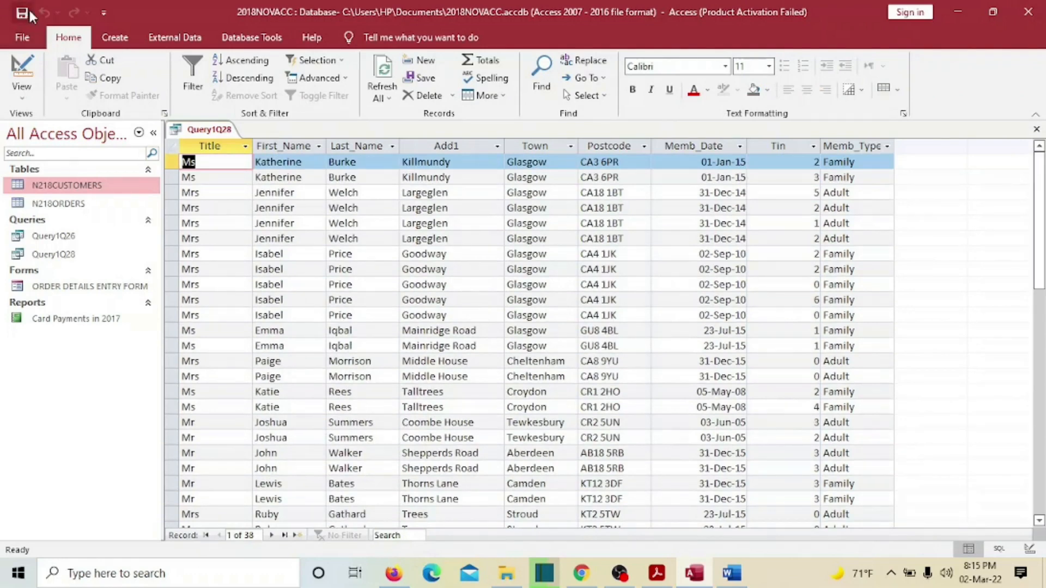
left_click(657, 573)
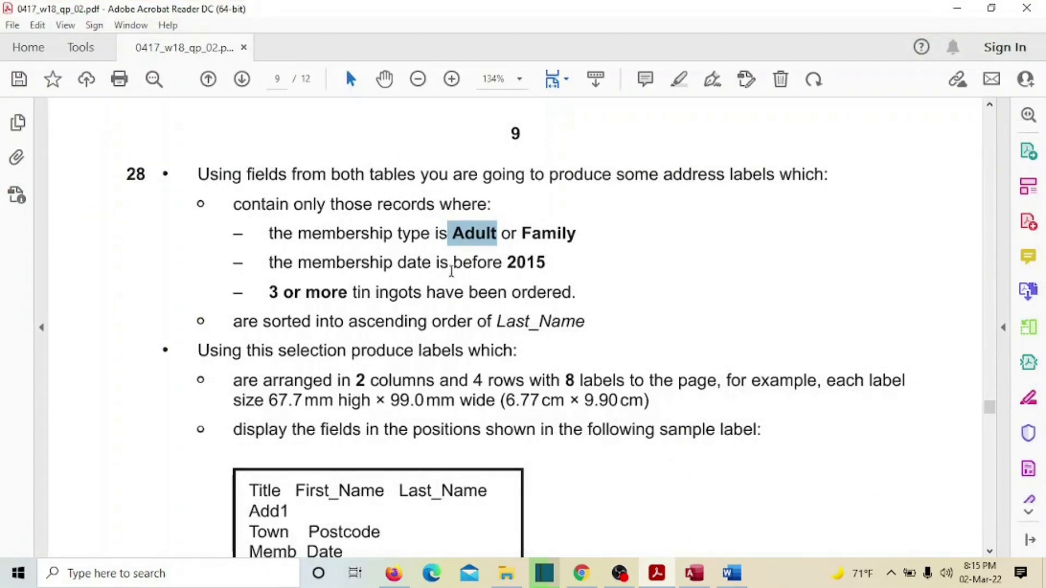
left_click_drag(508, 263, 546, 263)
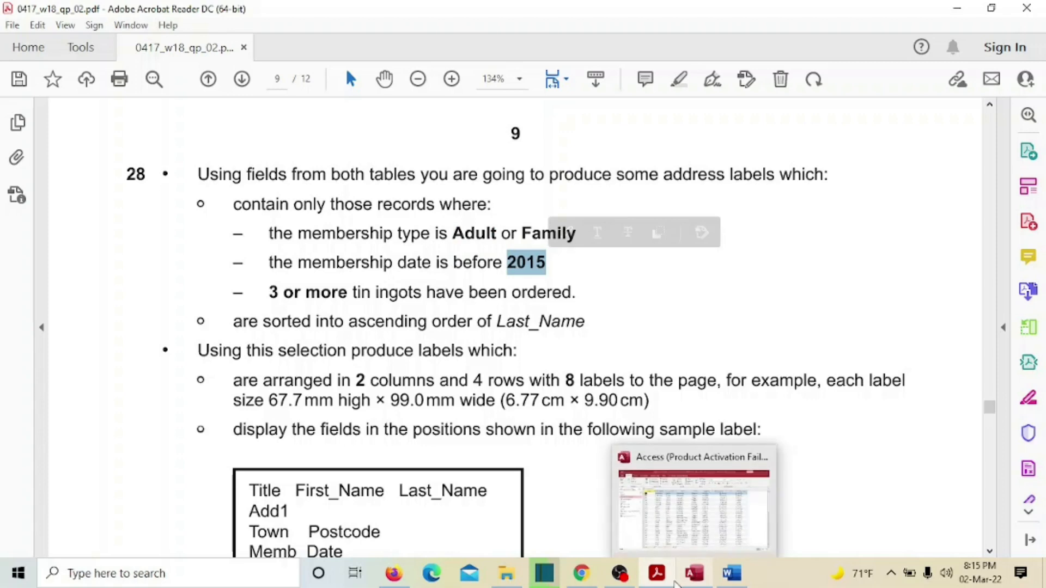
left_click(691, 577)
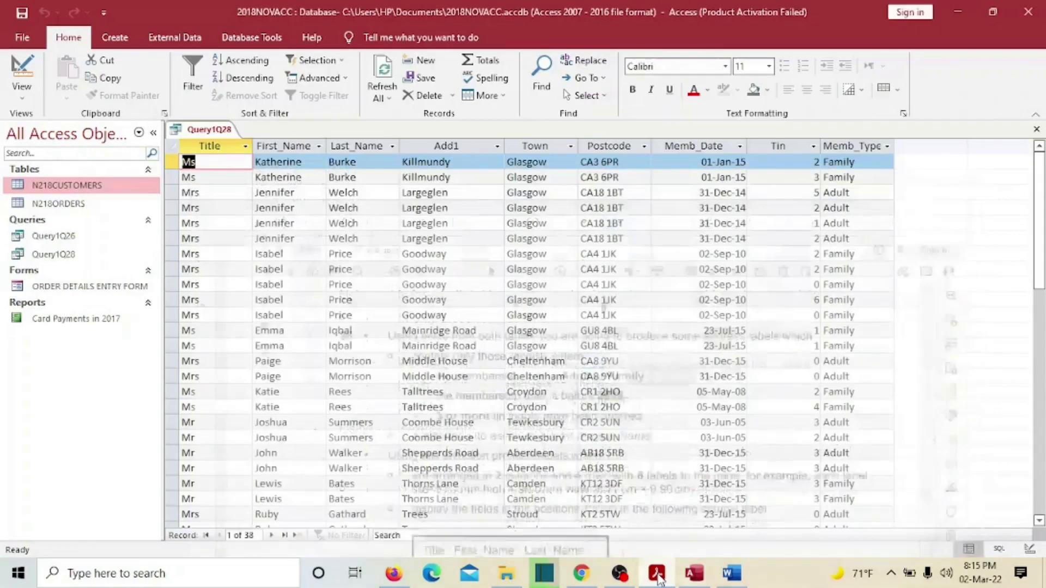
left_click(22, 93)
left_click(68, 191)
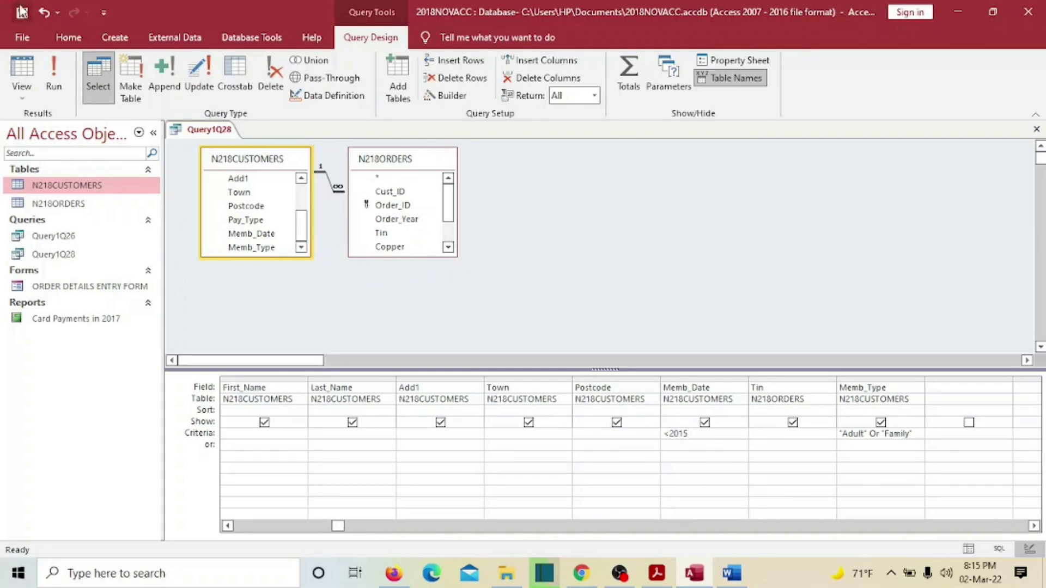
- Run the query with the <2015 Memb_Date criterion and return to Design View
left_click(57, 69)
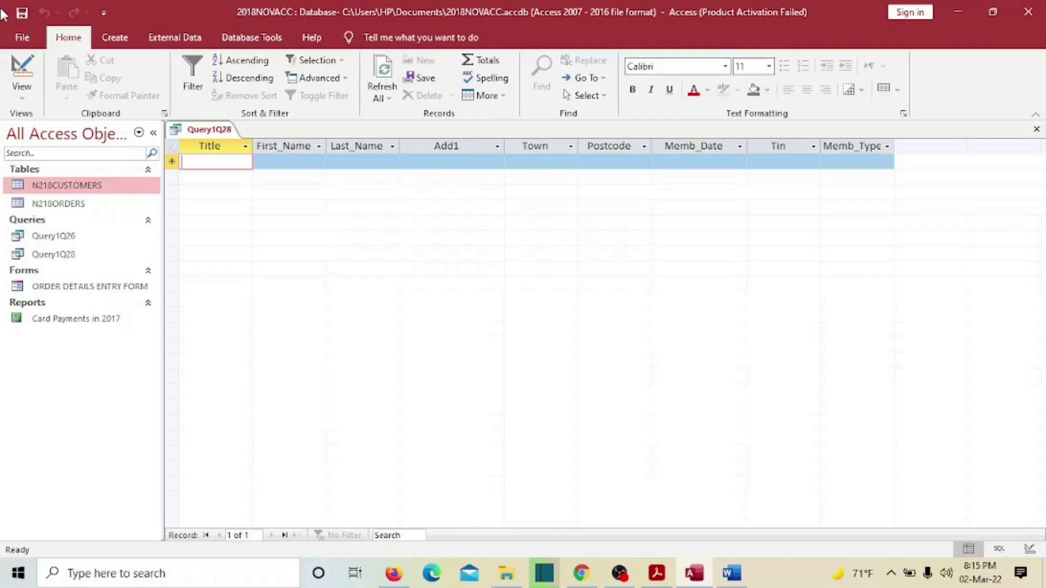
left_click(22, 91)
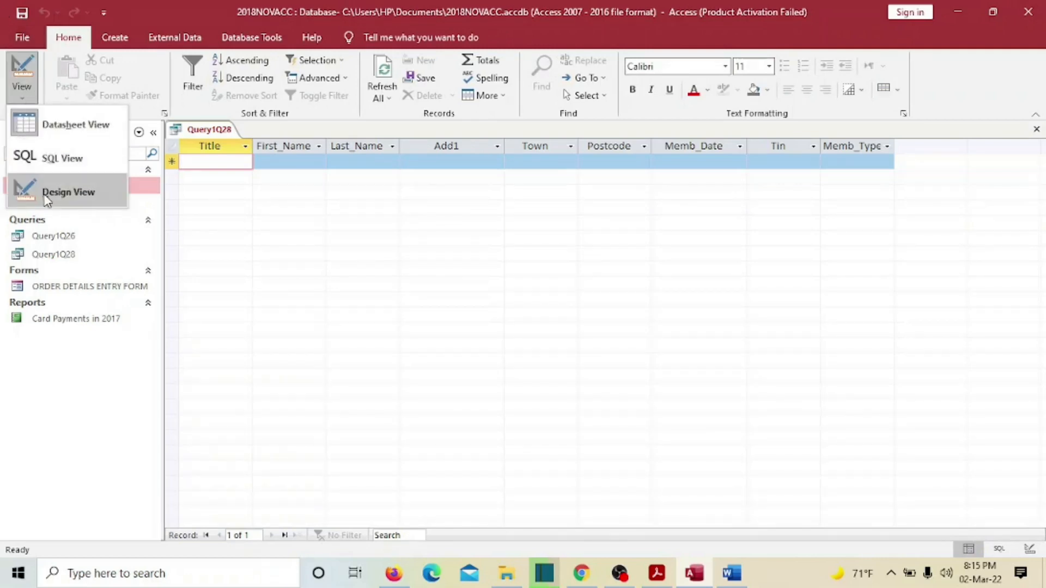
left_click(60, 191)
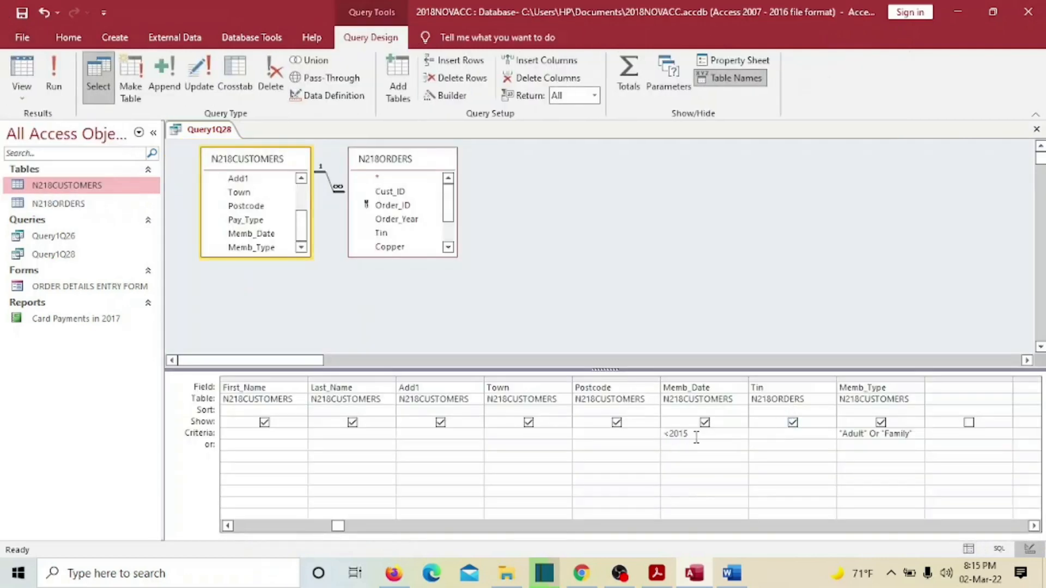
- Delete the <2015 criterion, rerun to review the 38 records' dates, and reopen Design View
left_click_drag(697, 437, 644, 430)
key("BackSpace")
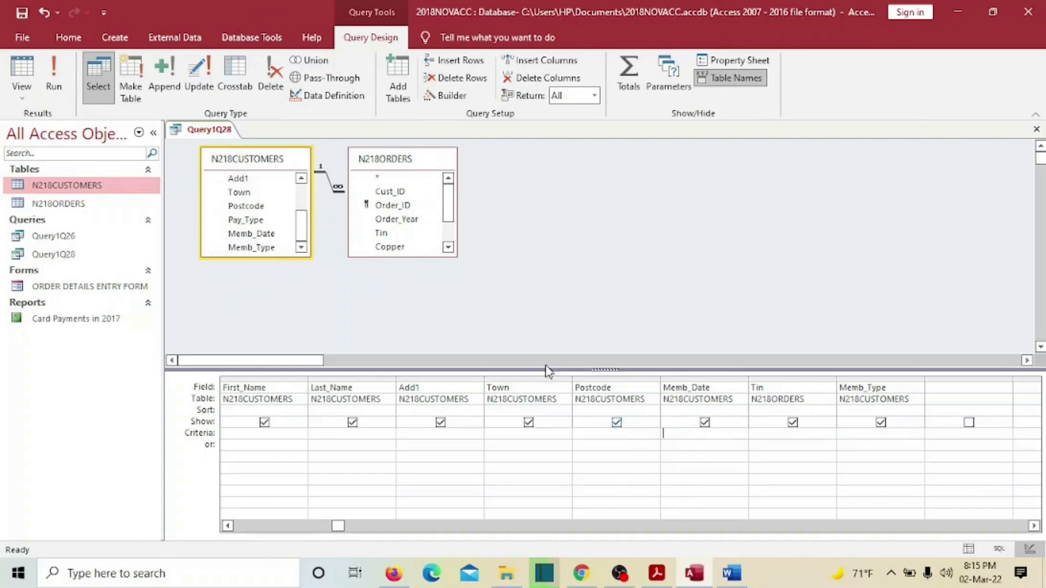
left_click(54, 71)
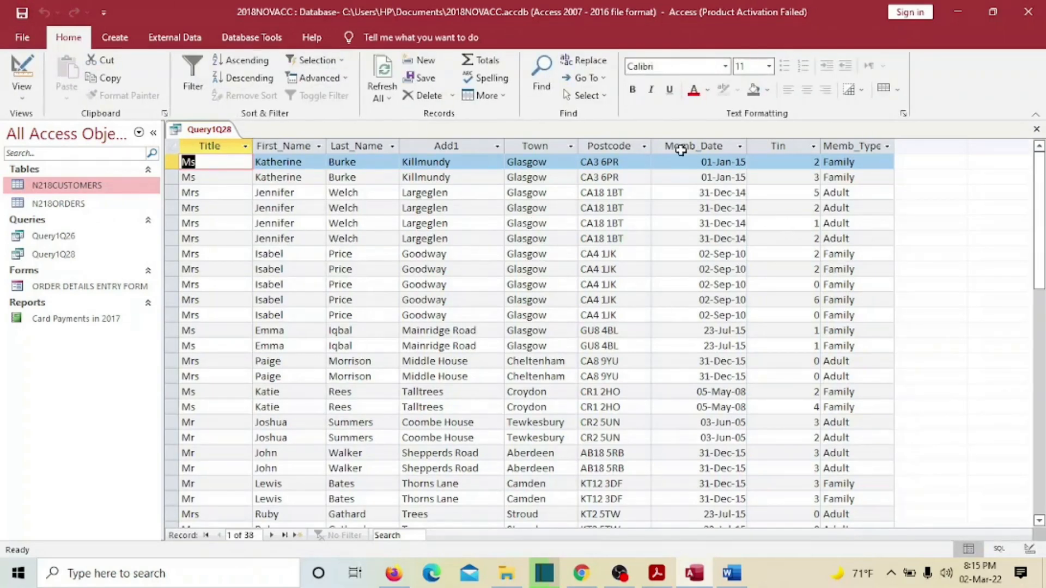
scroll(703, 275, "down", 4)
scroll(703, 276, "down", 3)
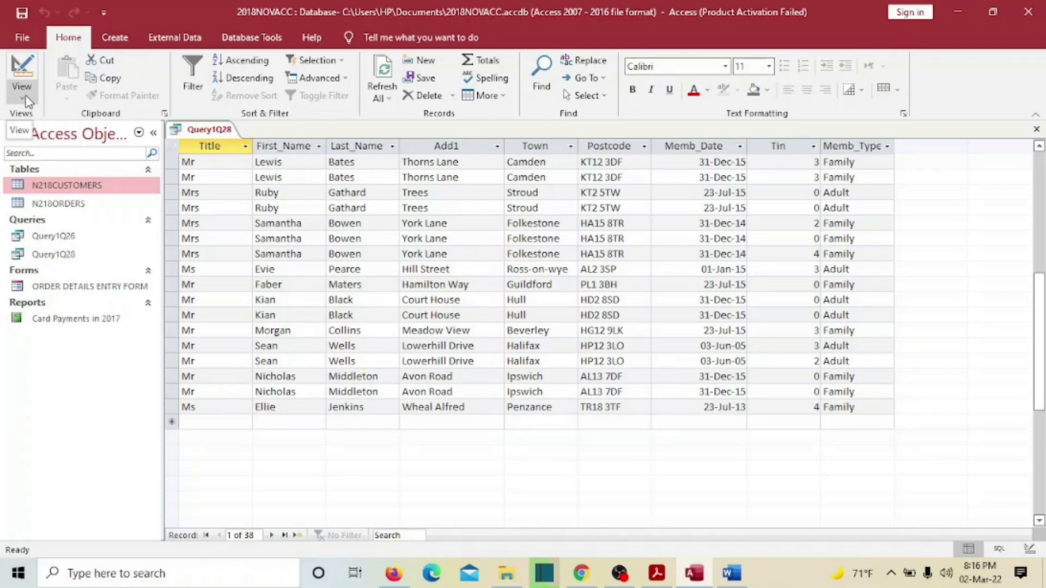
left_click(26, 100)
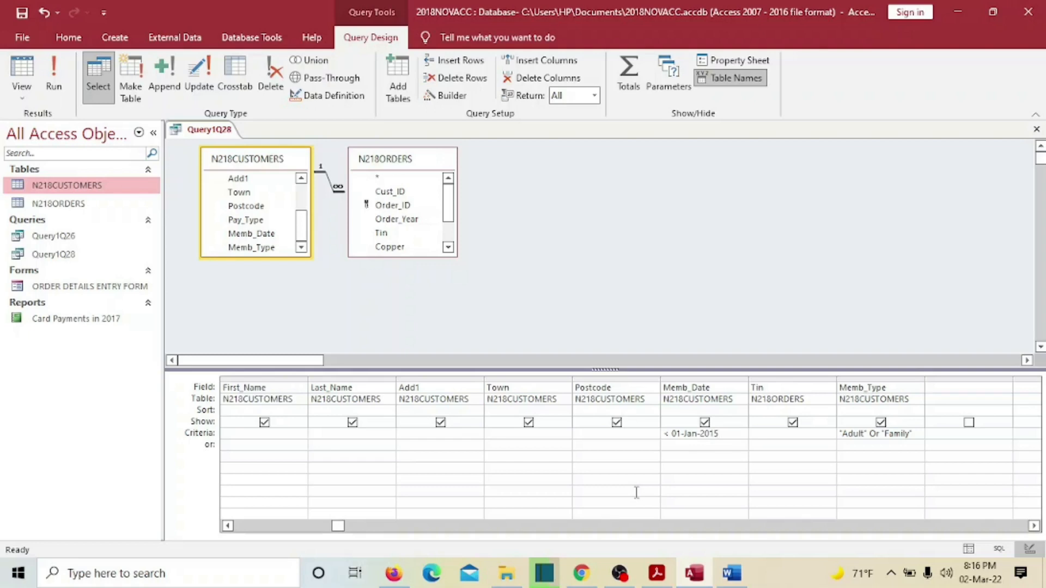
- Commit the < 01-Jan-2015 Memb_Date criterion and run the query
key("Tab")
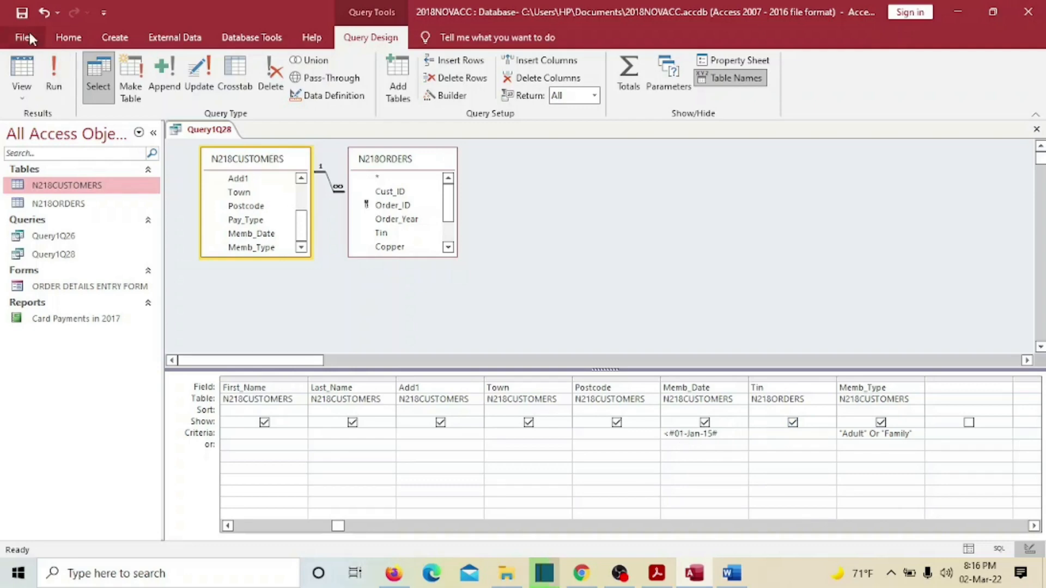
left_click(12, 10)
left_click(22, 13)
left_click(53, 76)
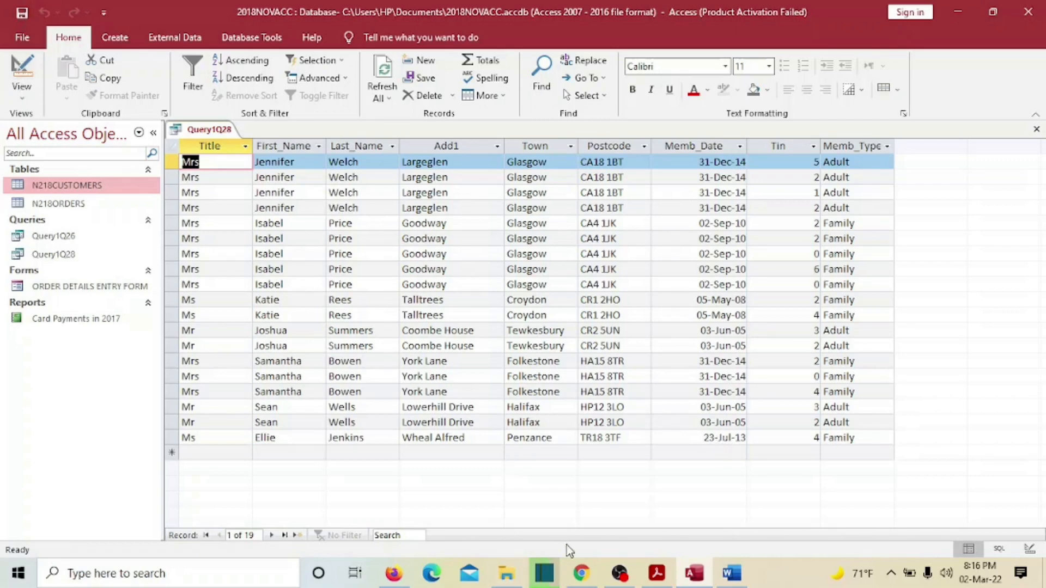
- Recheck the question paper's criteria and switch Query1Q28 back to Design View
left_click(657, 573)
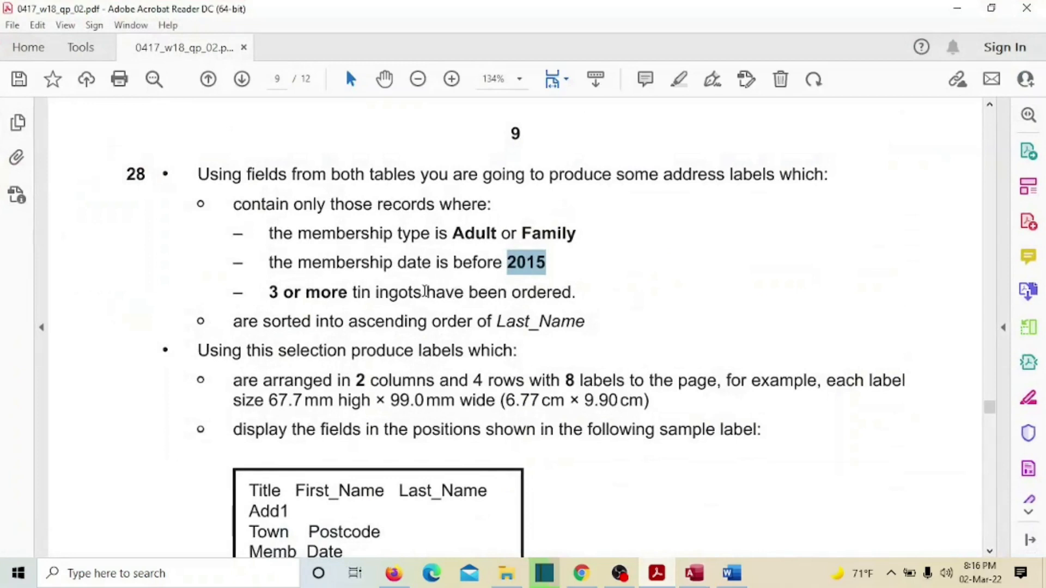
left_click(425, 292)
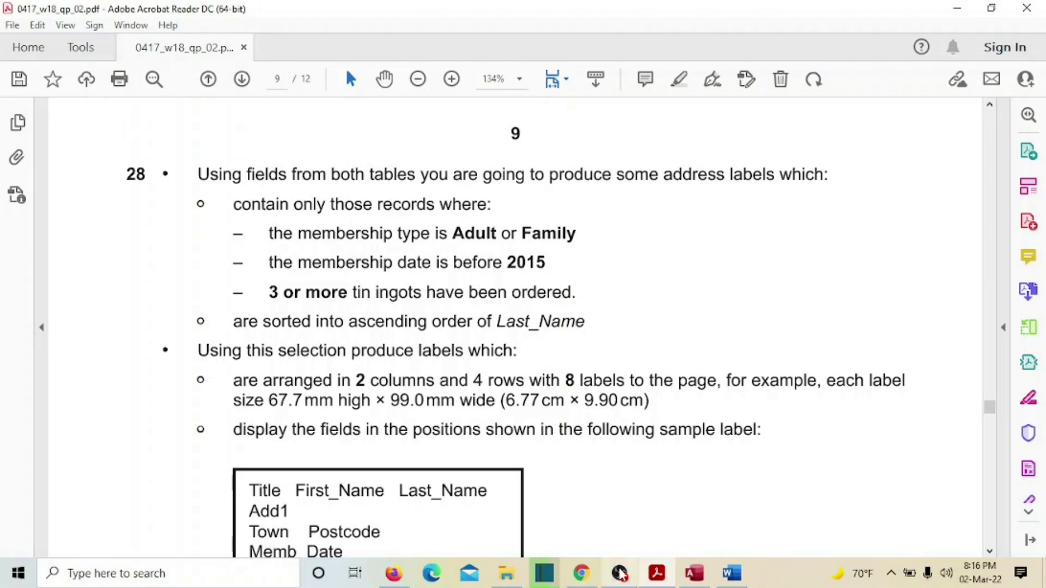
left_click(694, 574)
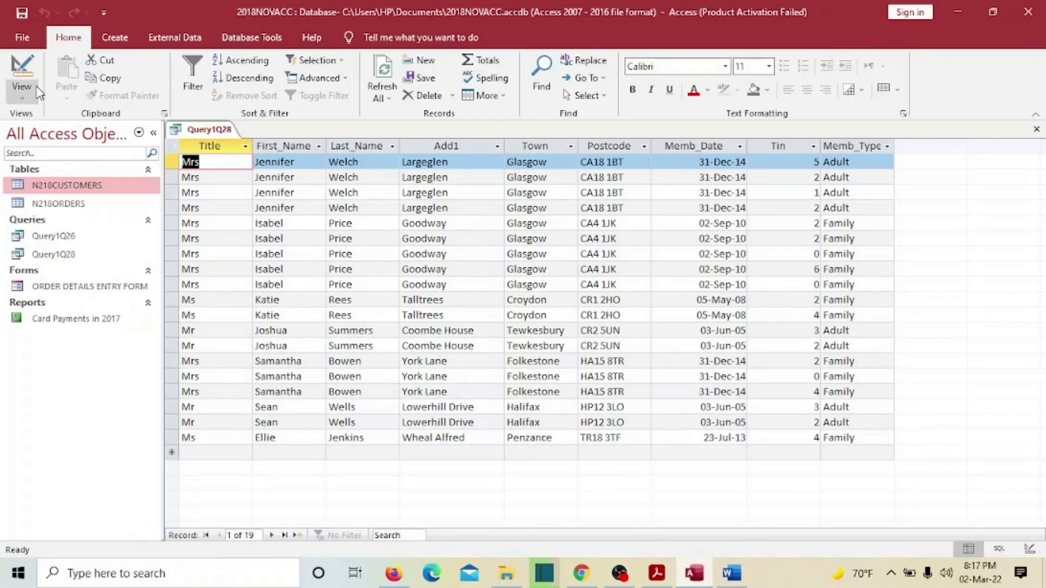
left_click(24, 99)
left_click(46, 190)
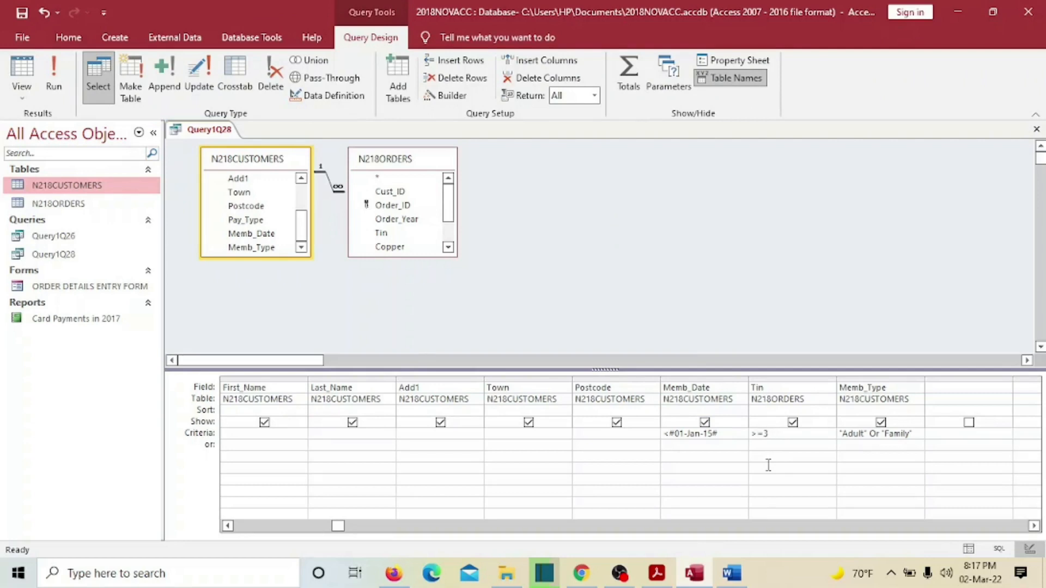
- Run Query1Q28 with all criteria, check its 7 records against the exam paper, and reopen Design View
key("Tab")
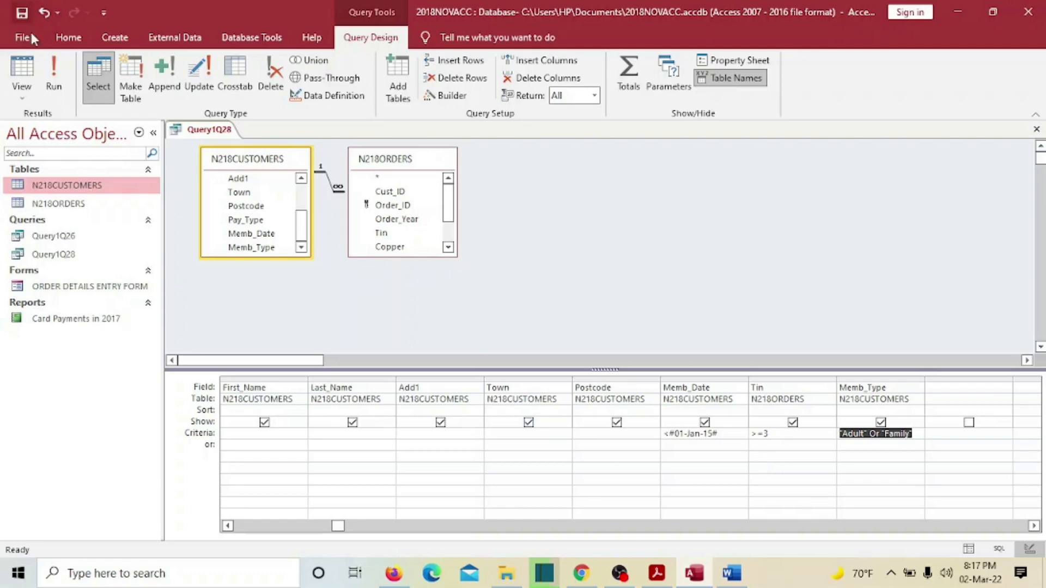
left_click(53, 76)
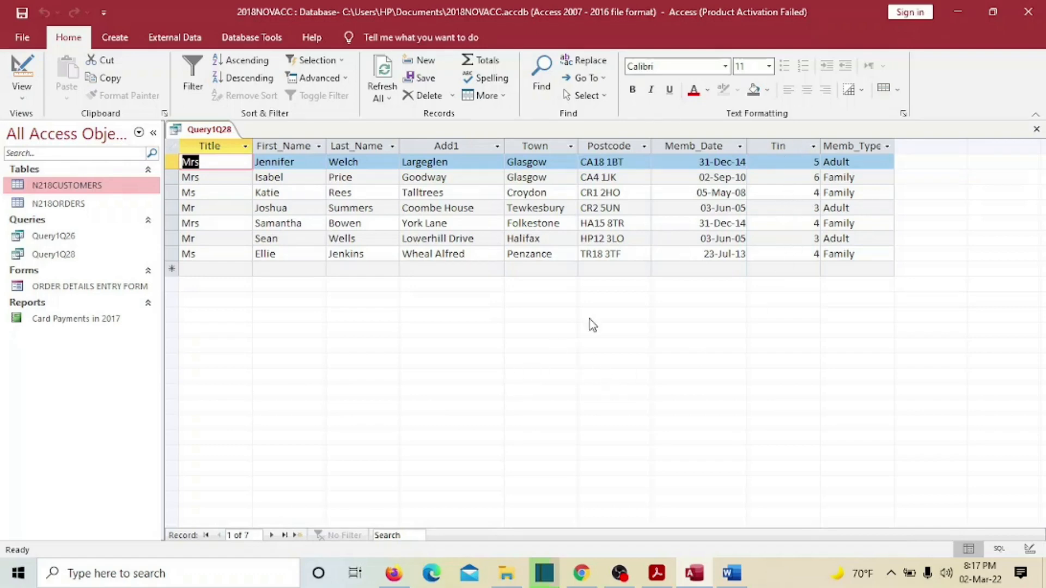
left_click(656, 573)
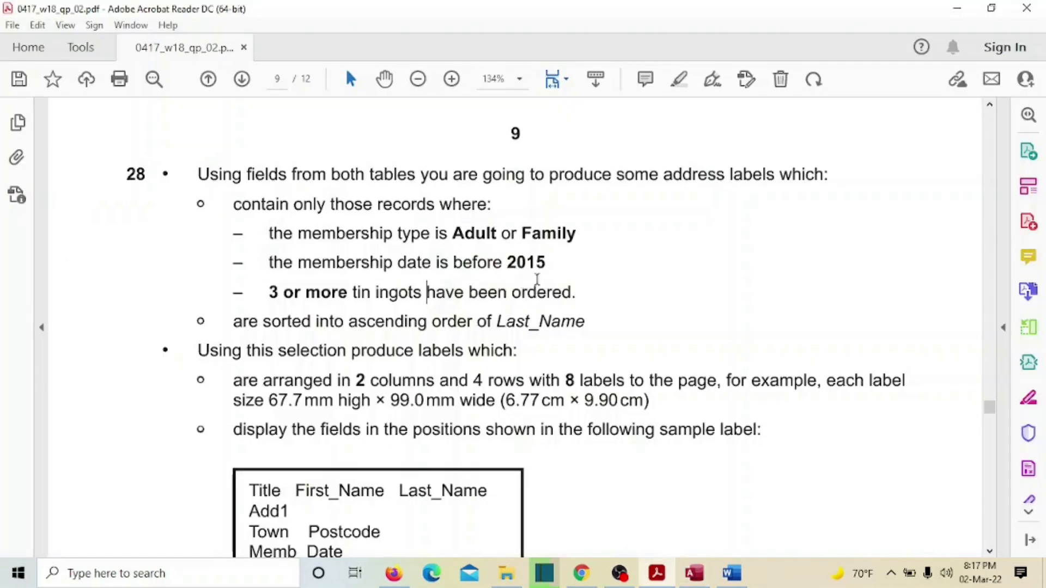
scroll(537, 281, "down", 1)
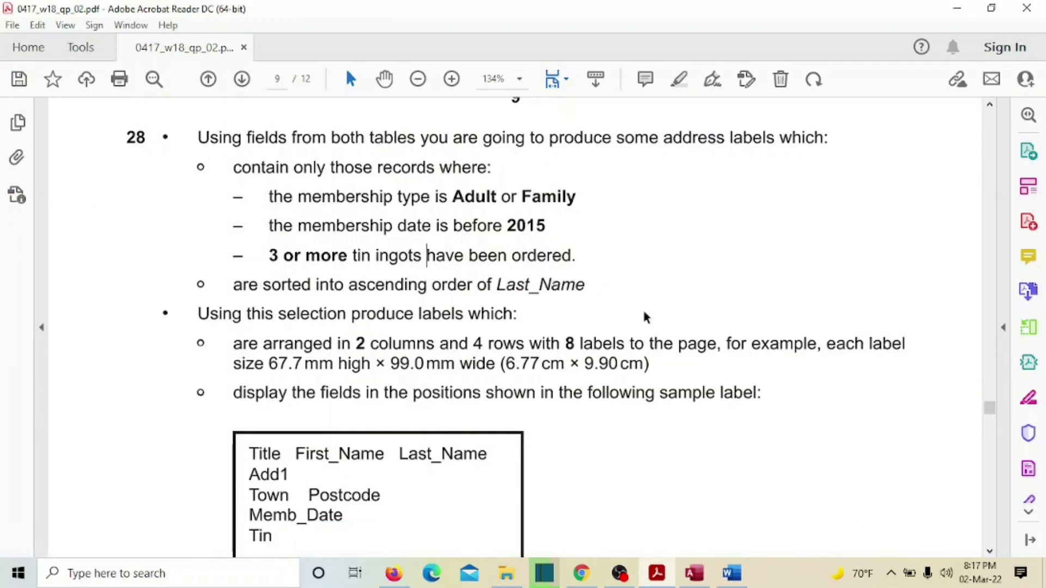
left_click(666, 572)
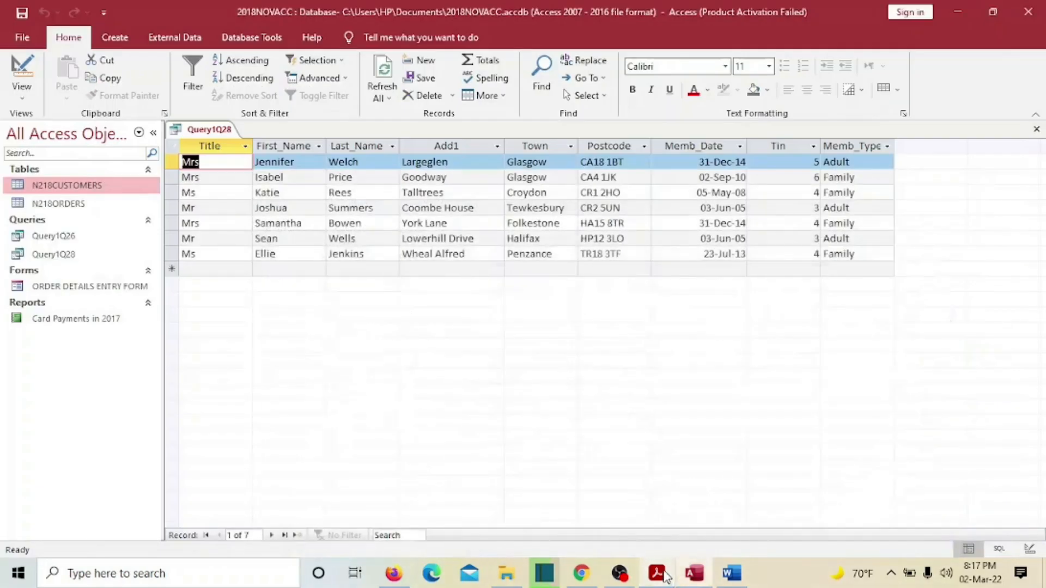
left_click(22, 89)
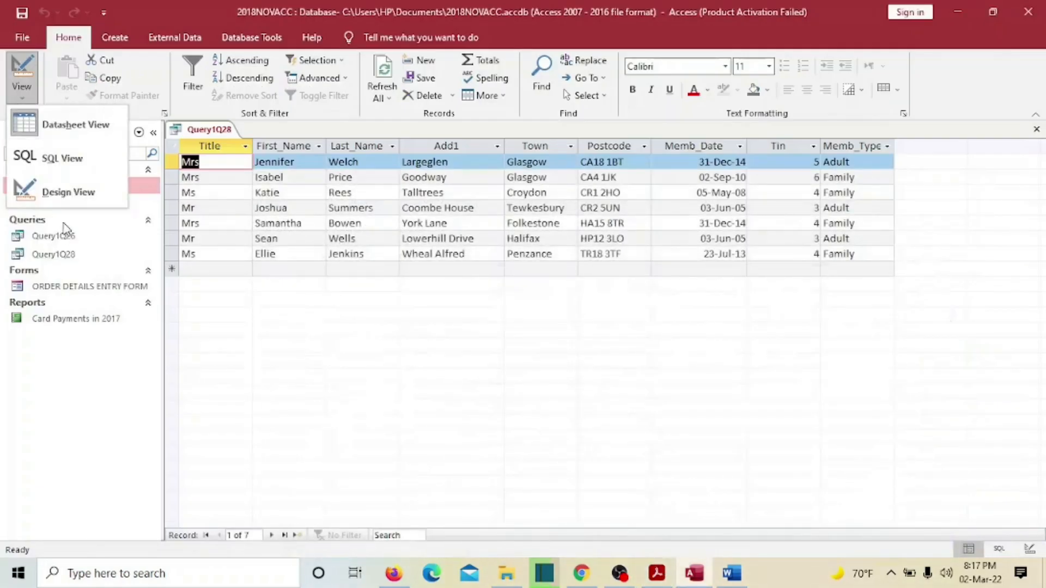
left_click(70, 196)
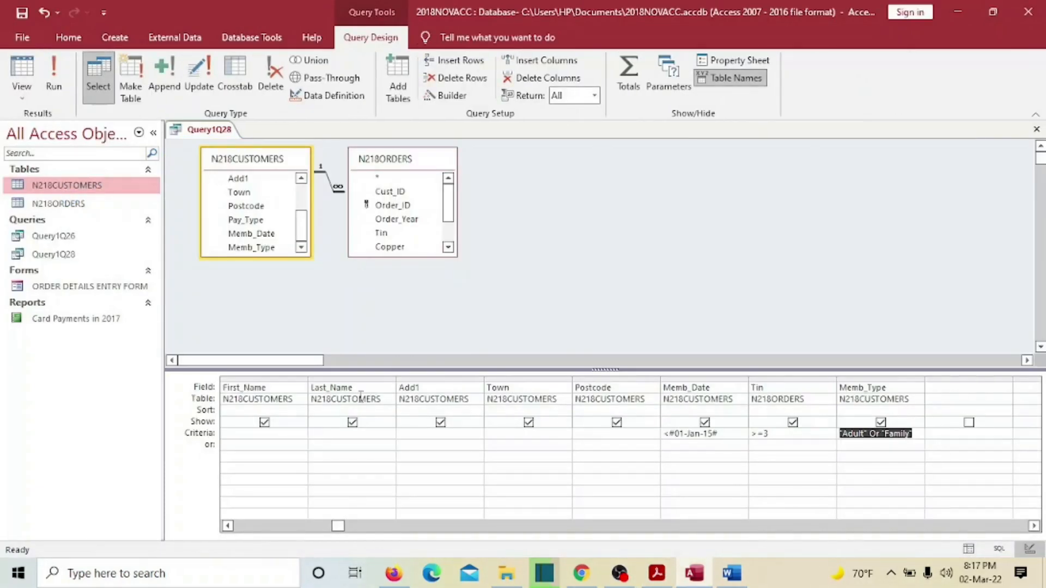
- Sort Last_Name ascending and rerun, confirming the 7 records run from Bowen to Wells
left_click(387, 412)
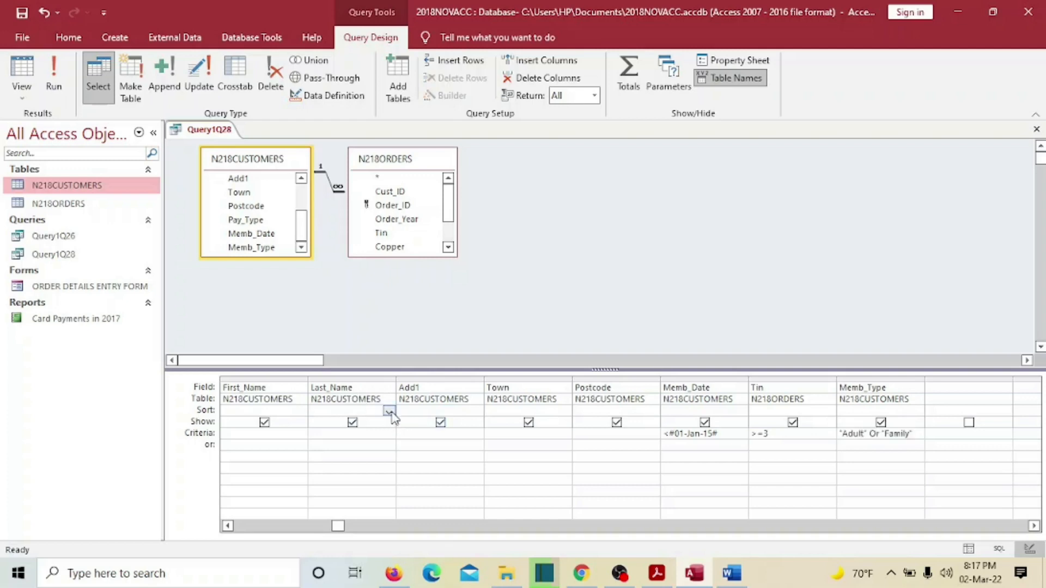
left_click(390, 413)
left_click(382, 429)
left_click(28, 38)
left_click(26, 44)
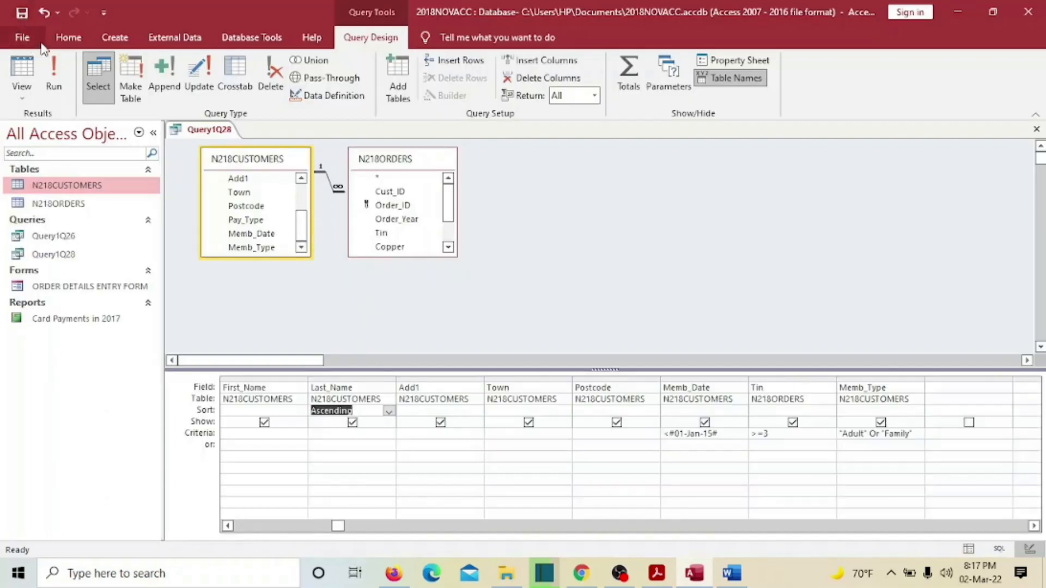
left_click(57, 79)
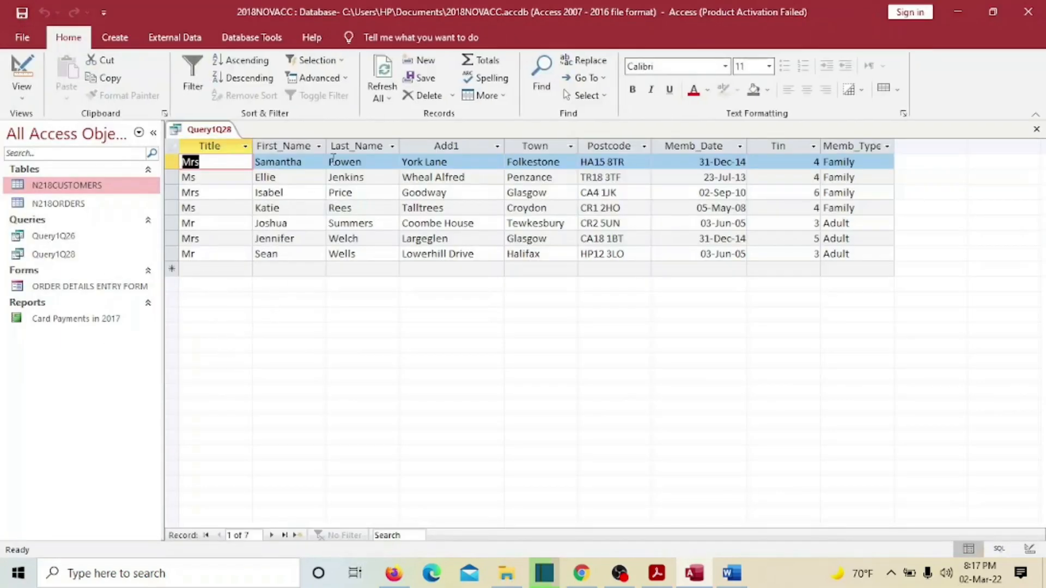
left_click(342, 146)
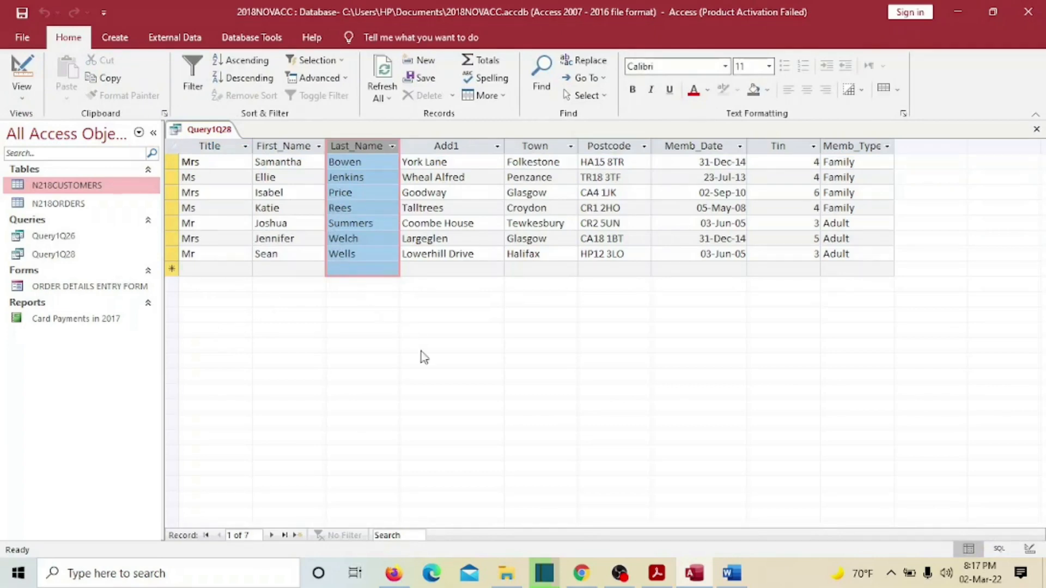
left_click(103, 77)
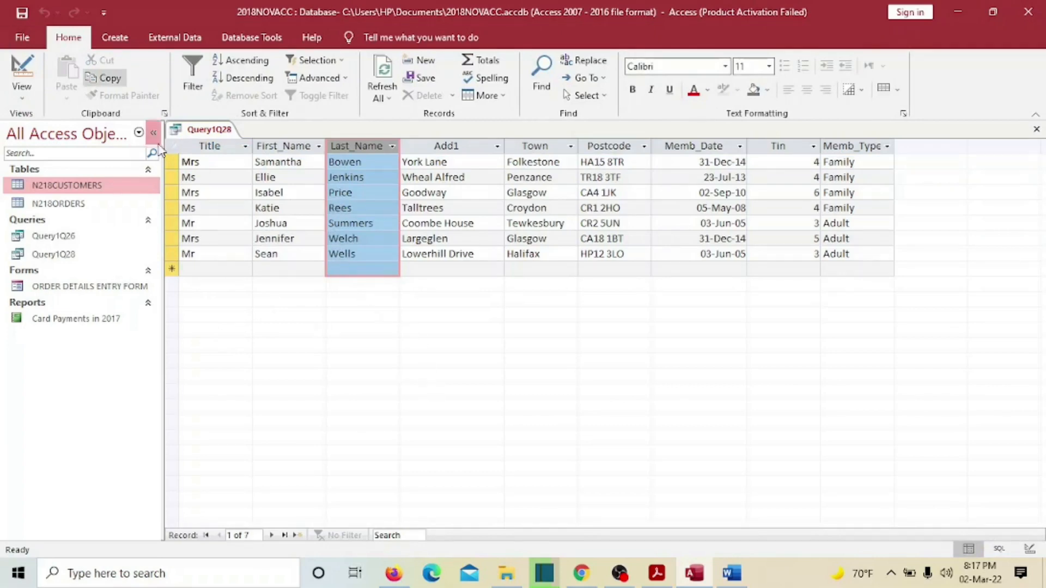
left_click(659, 573)
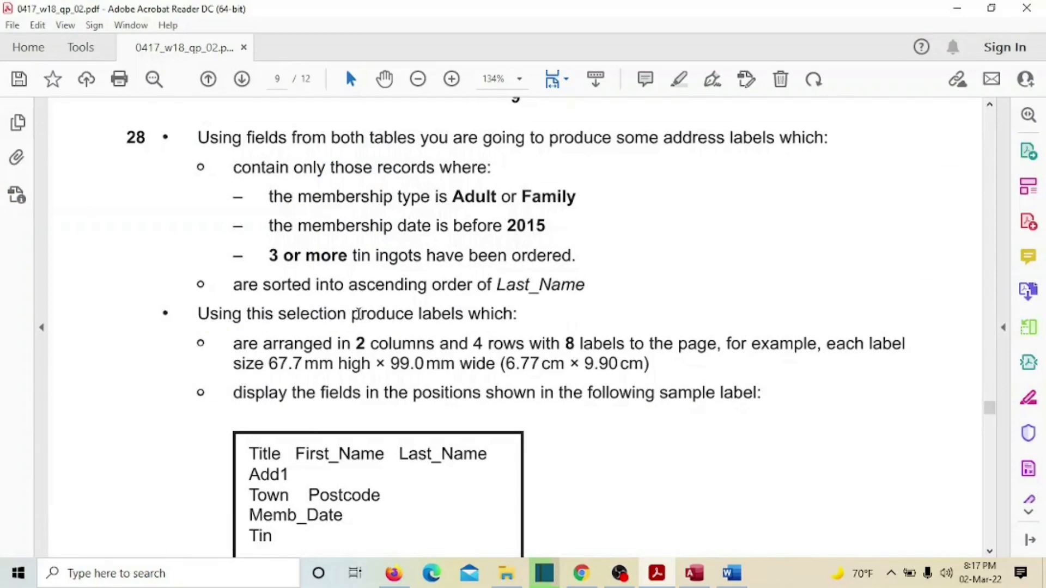
- Highlight question 28's selection and sorting requirements and mark the label layout and size requirement
left_click_drag(126, 136, 587, 279)
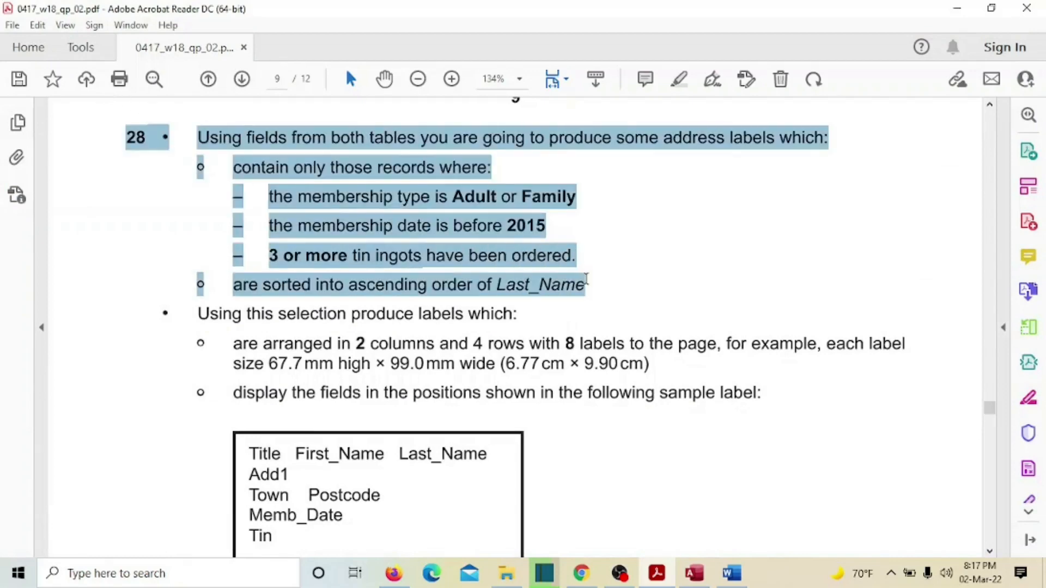
left_click(603, 252)
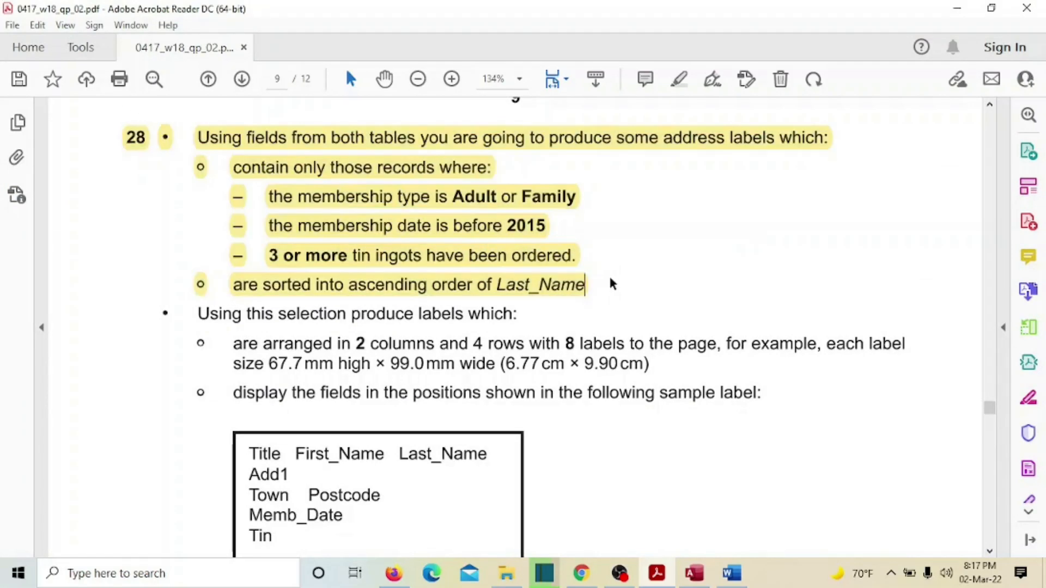
scroll(613, 281, "down", 3)
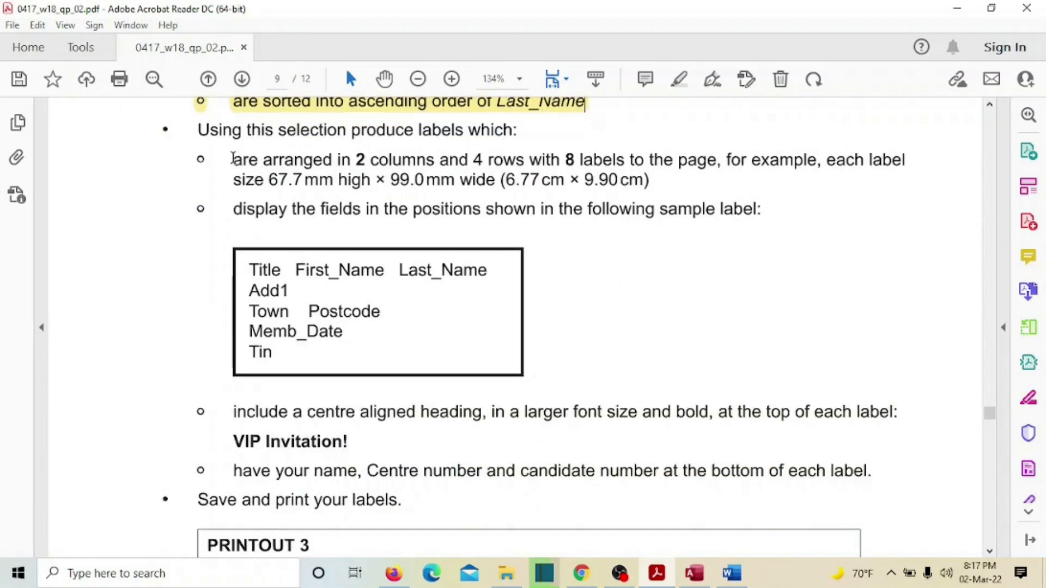
left_click_drag(235, 158, 493, 181)
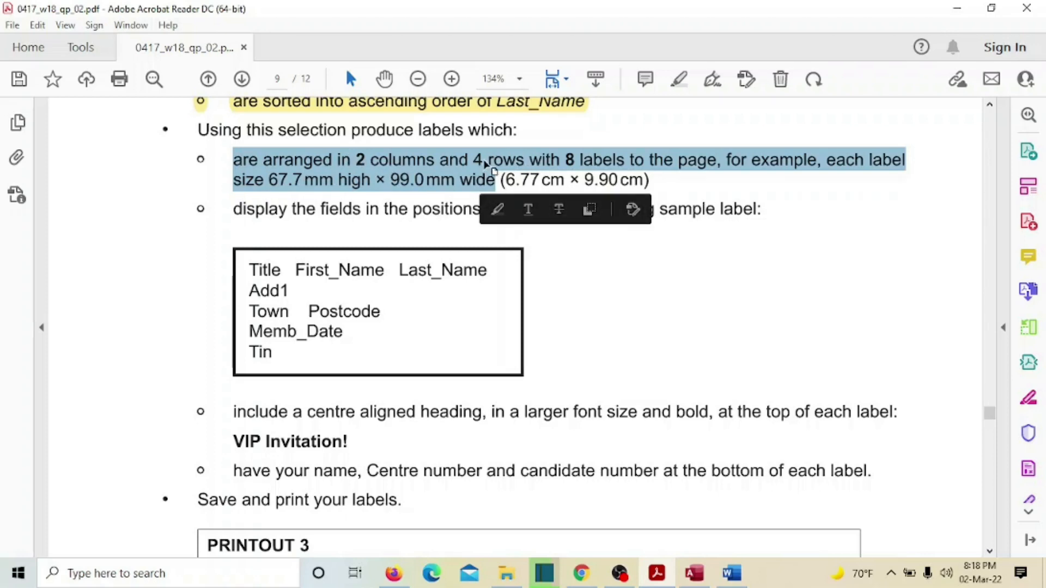
- Close the Query1Q28 datasheet in Access and launch the Label Wizard
left_click(685, 579)
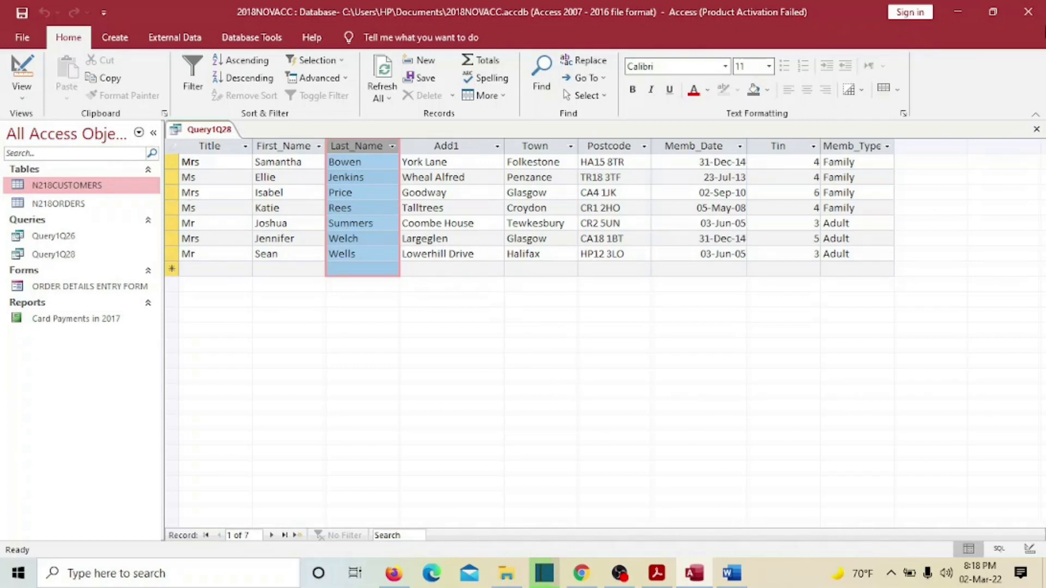
left_click(1037, 130)
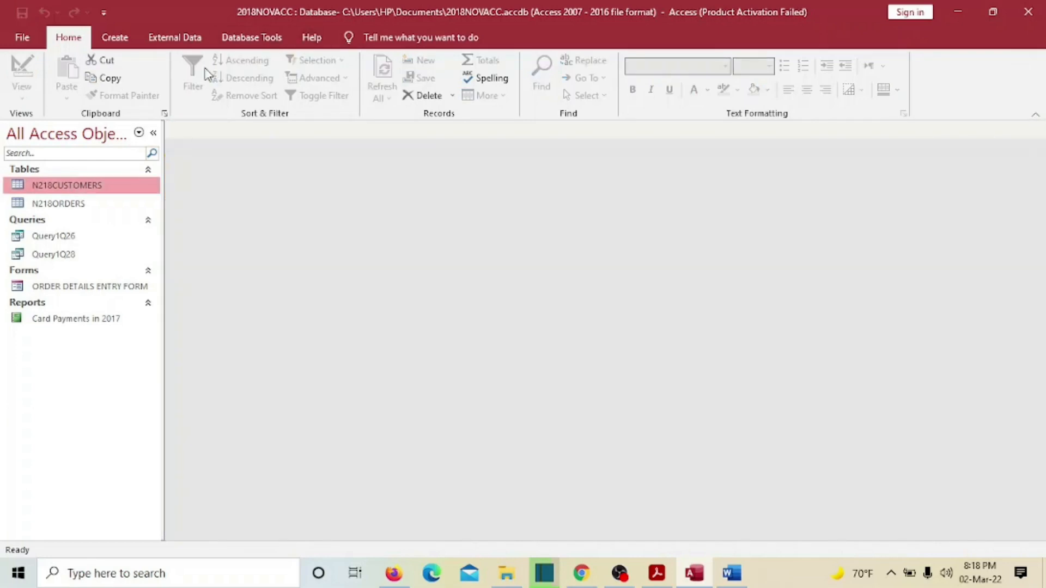
left_click(113, 38)
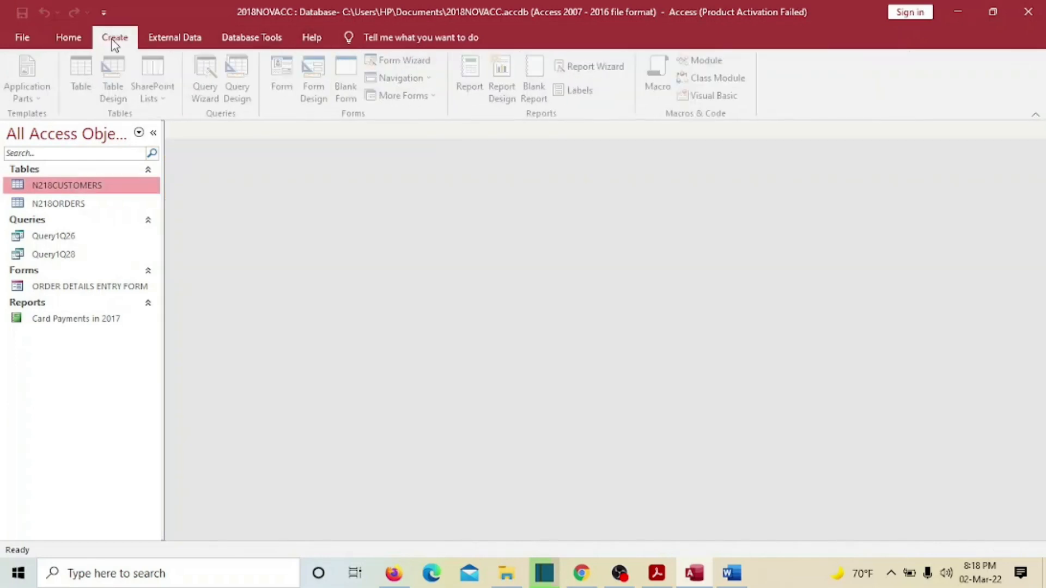
left_click(577, 91)
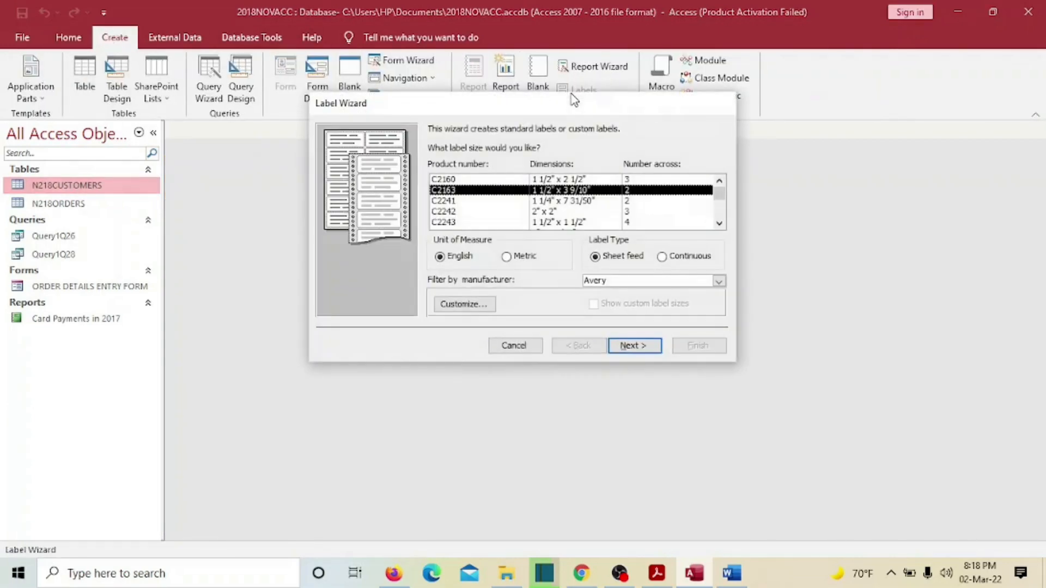
- Cancel the Label Wizard and select Query1Q28 in the Navigation Pane as the label source
left_click(646, 350)
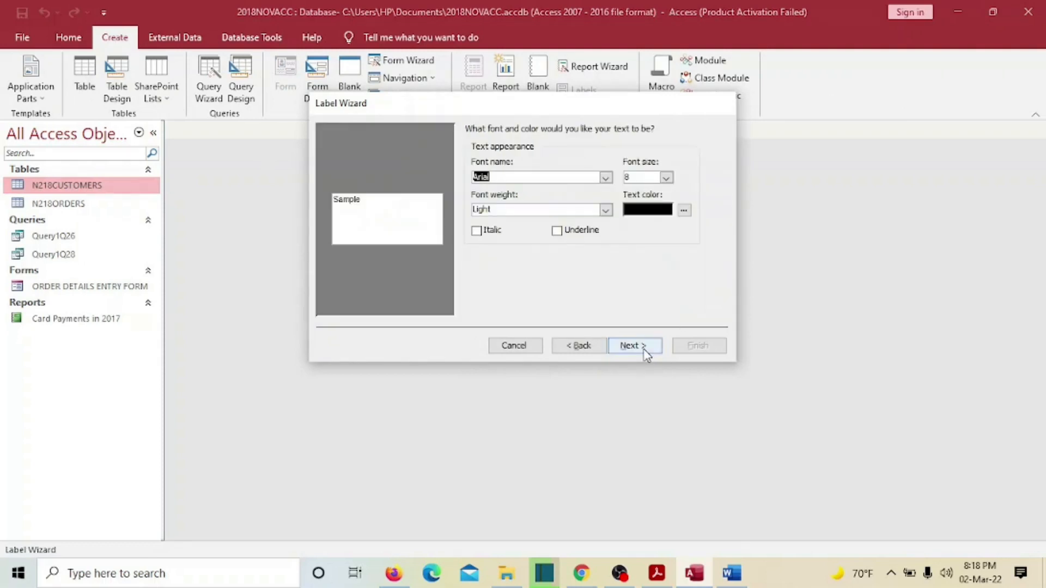
left_click(512, 345)
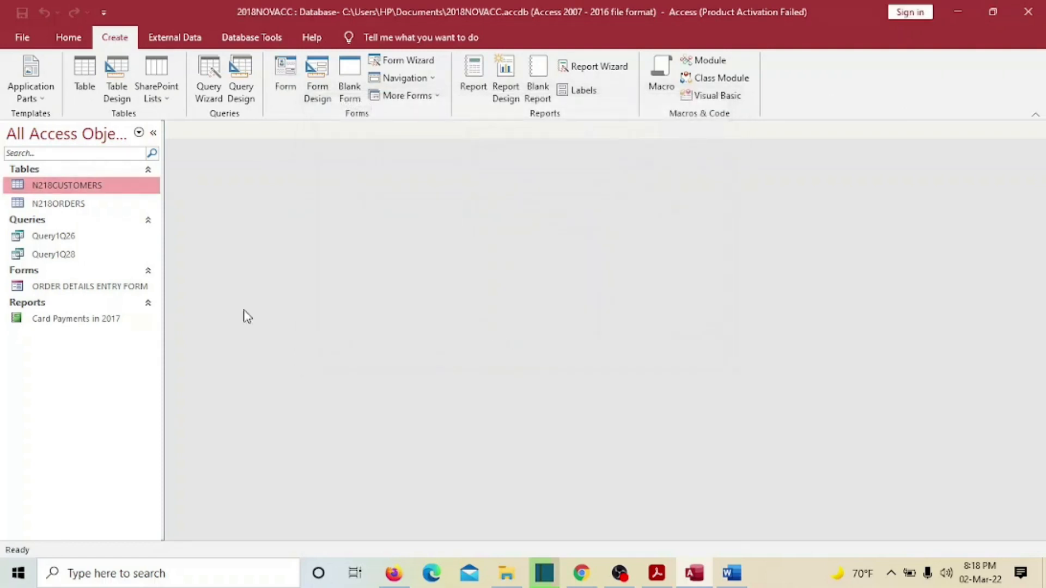
left_click(63, 260)
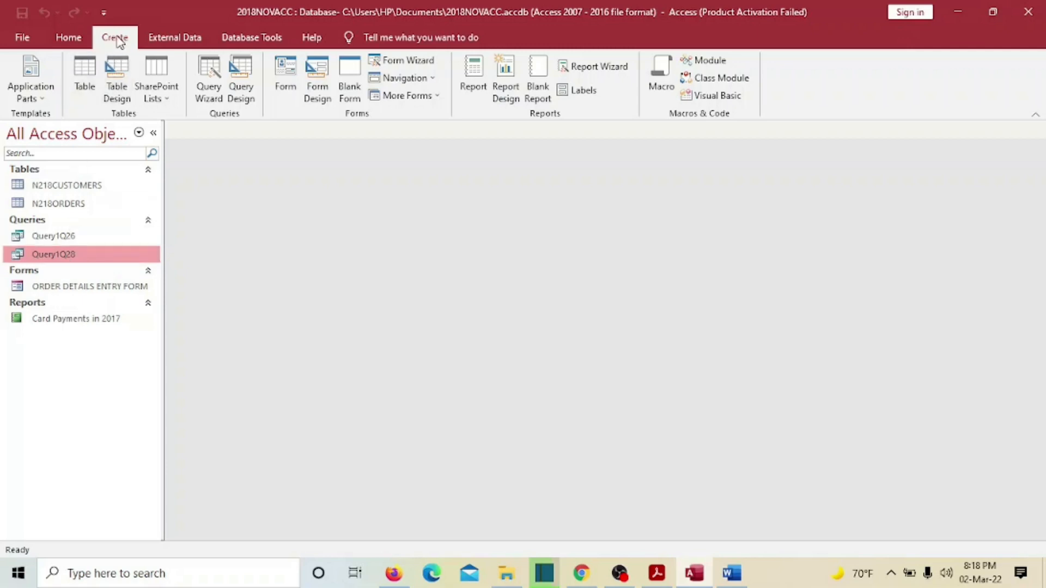
- Start a label report for Query1Q28, accepting the default label size and font settings
left_click(582, 91)
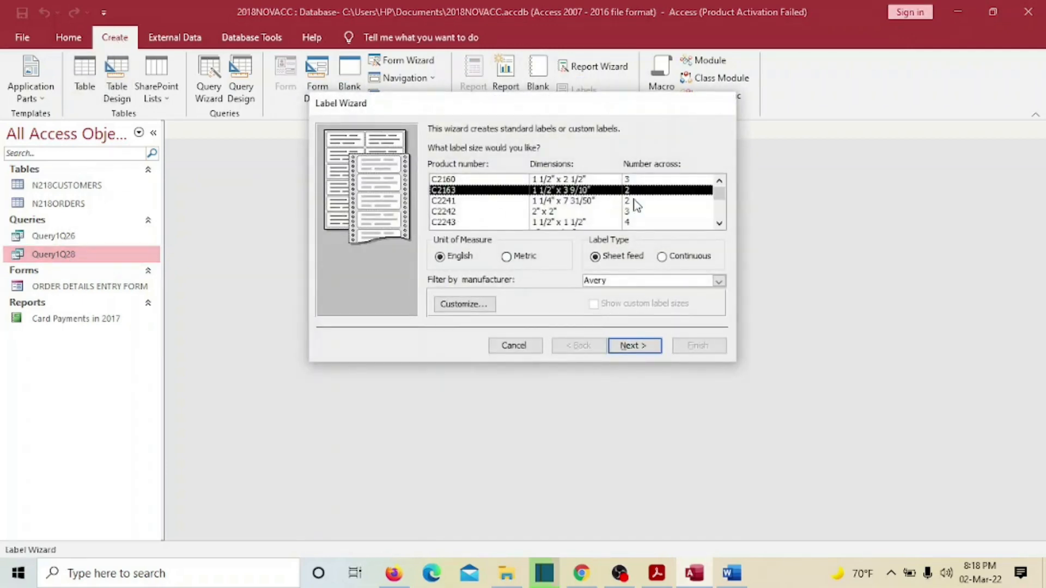
left_click(635, 346)
left_click(639, 348)
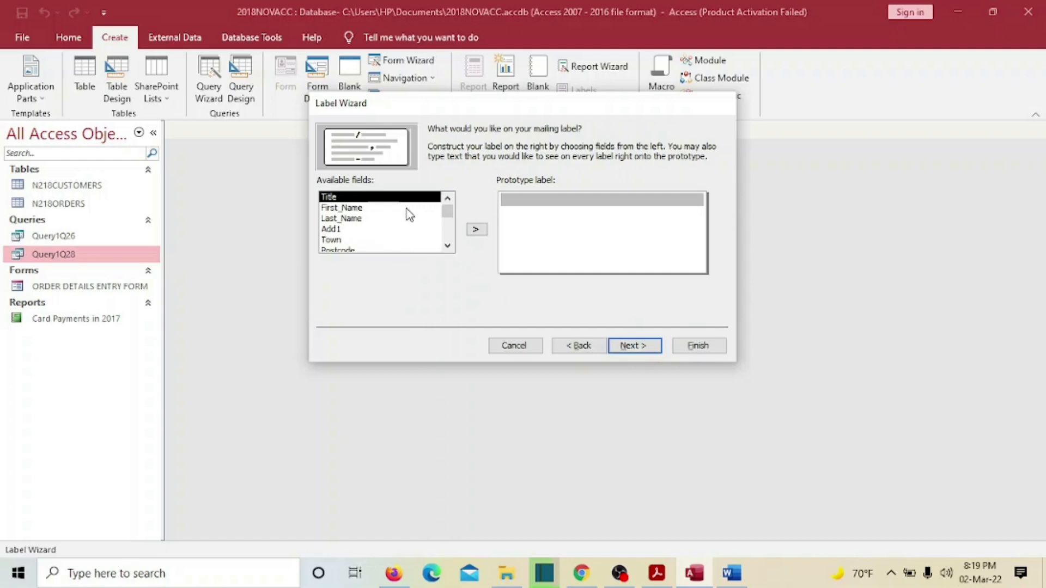
- Check the exam paper's label requirements in the PDF, then return to the wizard's field page
left_click_drag(446, 210, 449, 237)
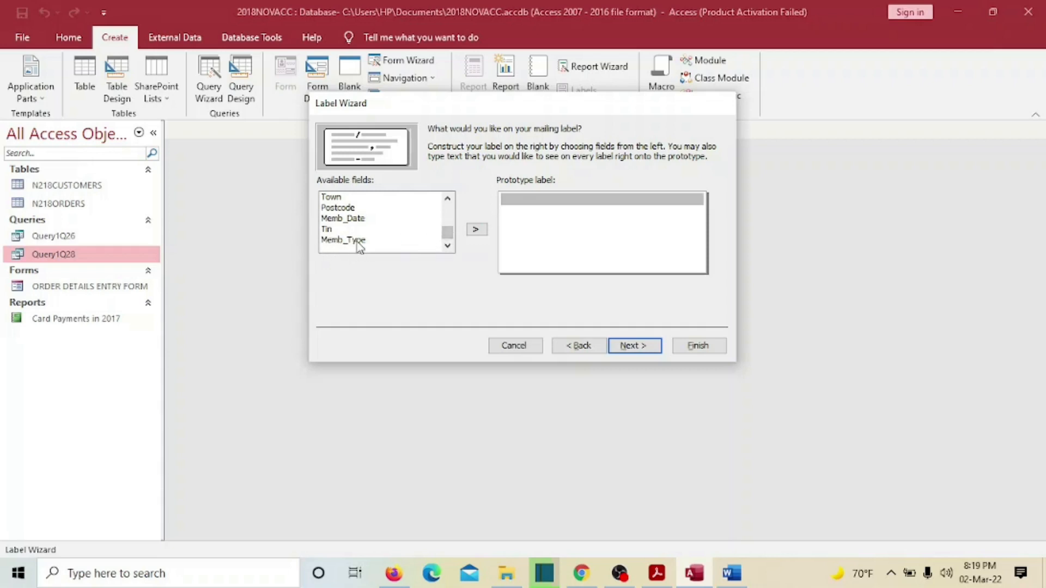
left_click_drag(447, 240, 447, 209)
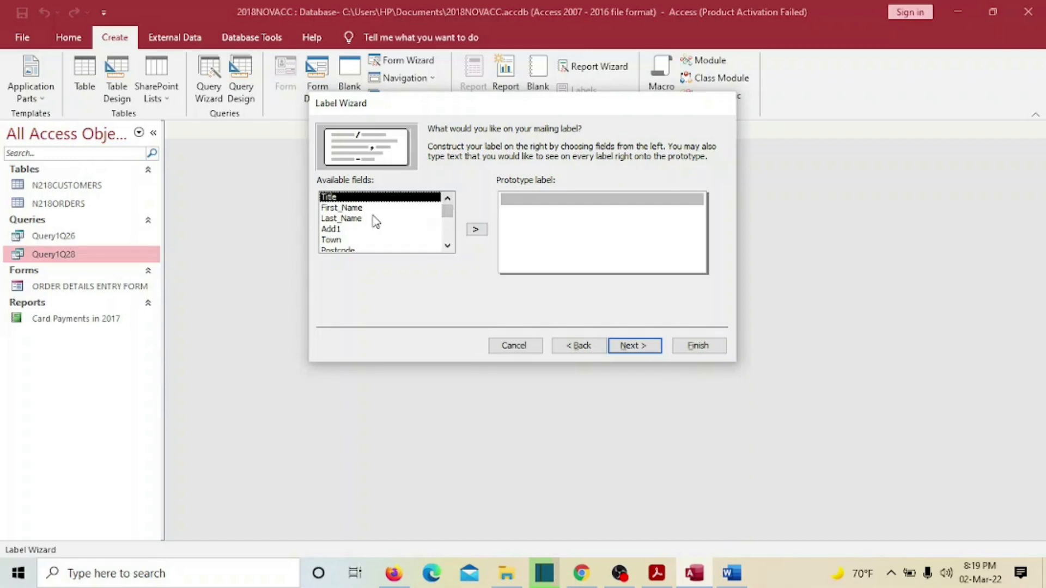
left_click(657, 574)
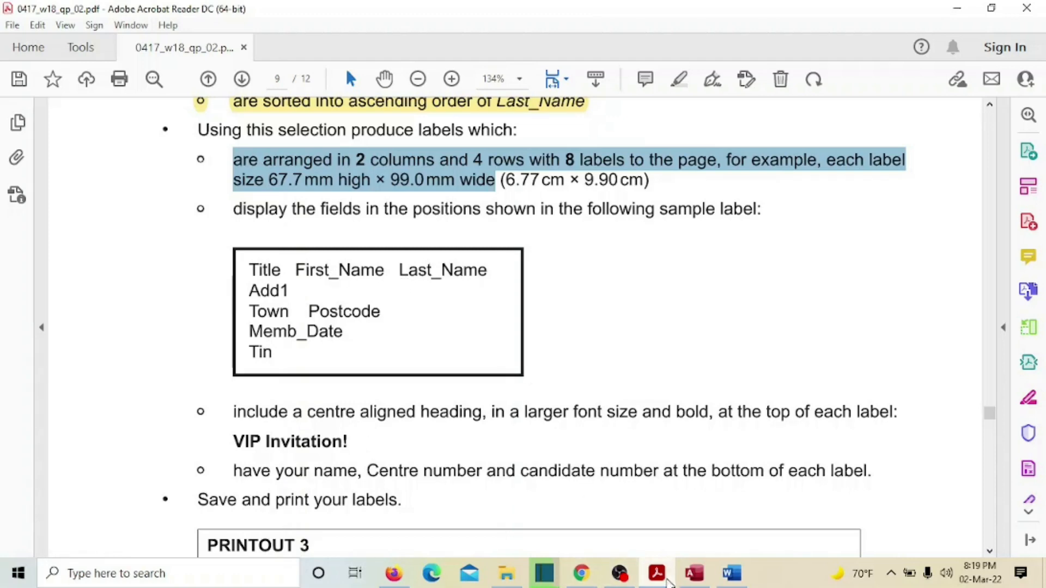
left_click(654, 570)
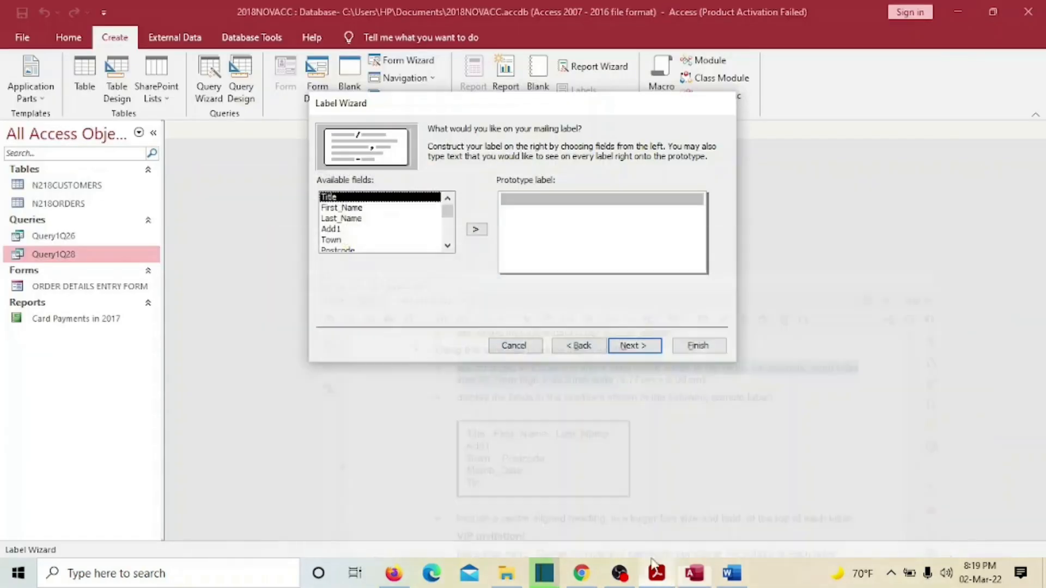
- Build the first label line with captioned Title, First_Name and Last_Name fields
left_click(522, 200)
type("Title :")
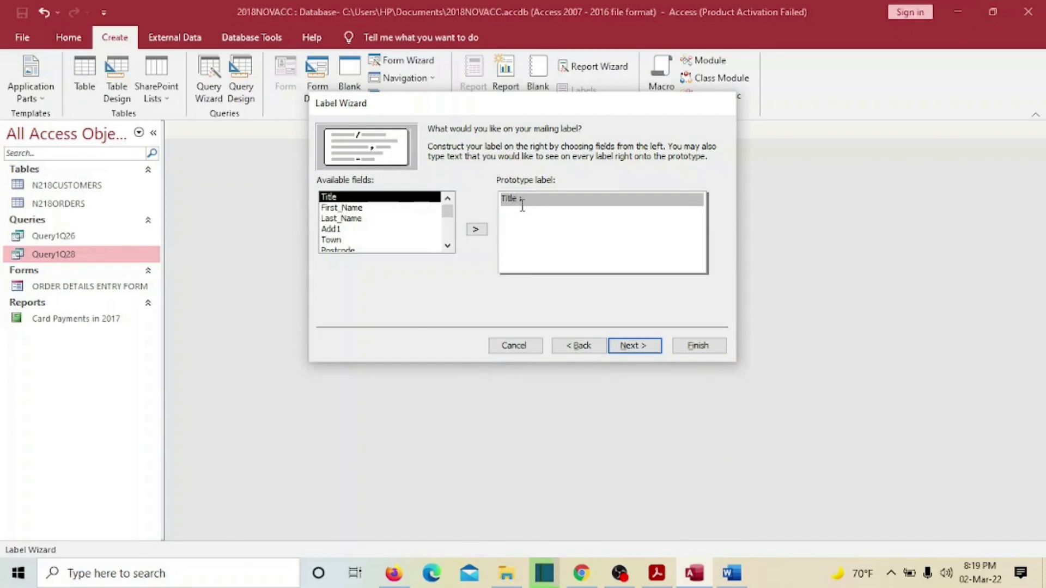
double_click(381, 198)
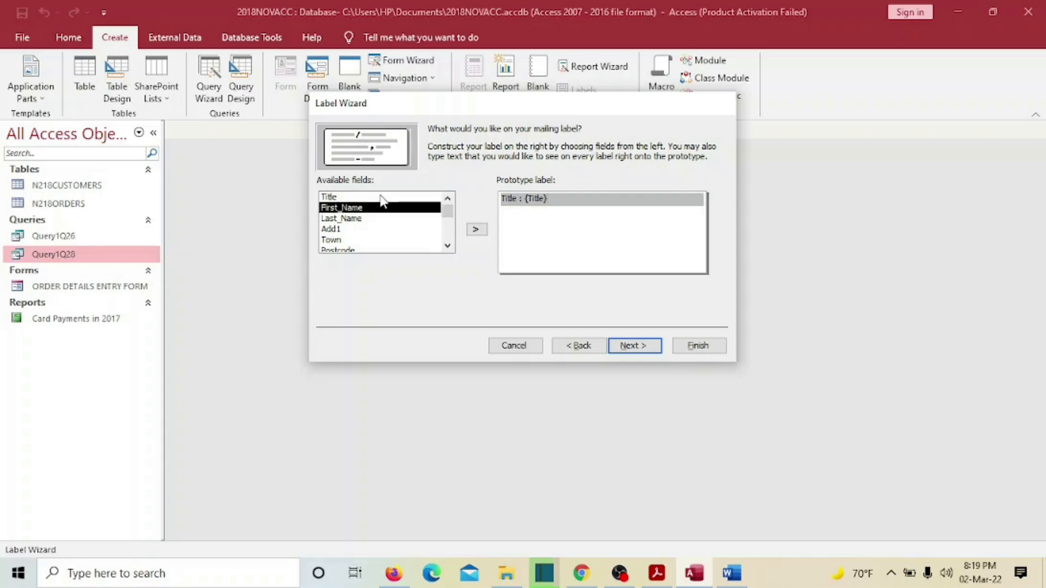
type("First_Name :")
double_click(382, 208)
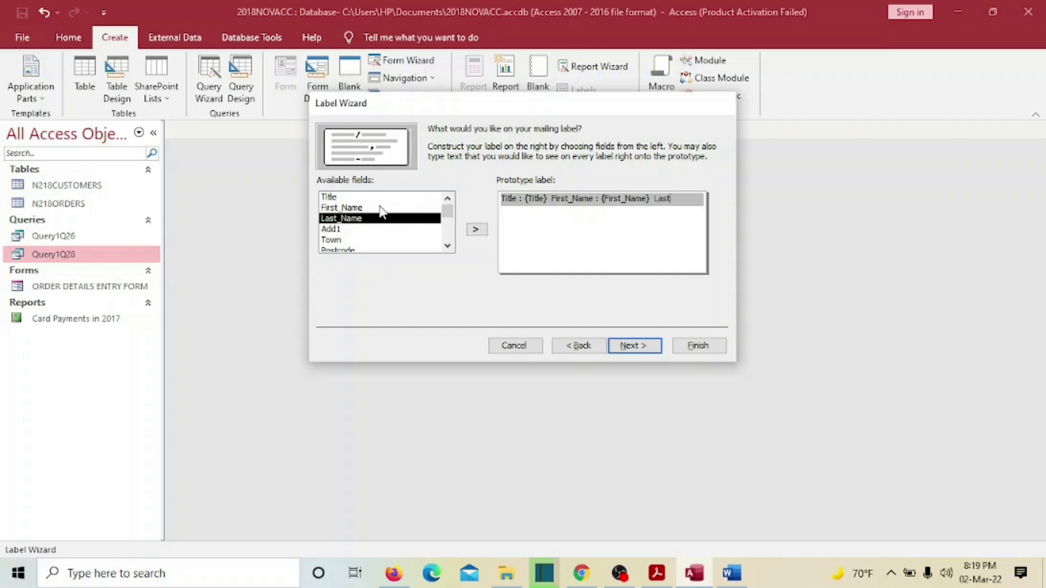
type("Last_Name :")
double_click(343, 220)
left_click(604, 199)
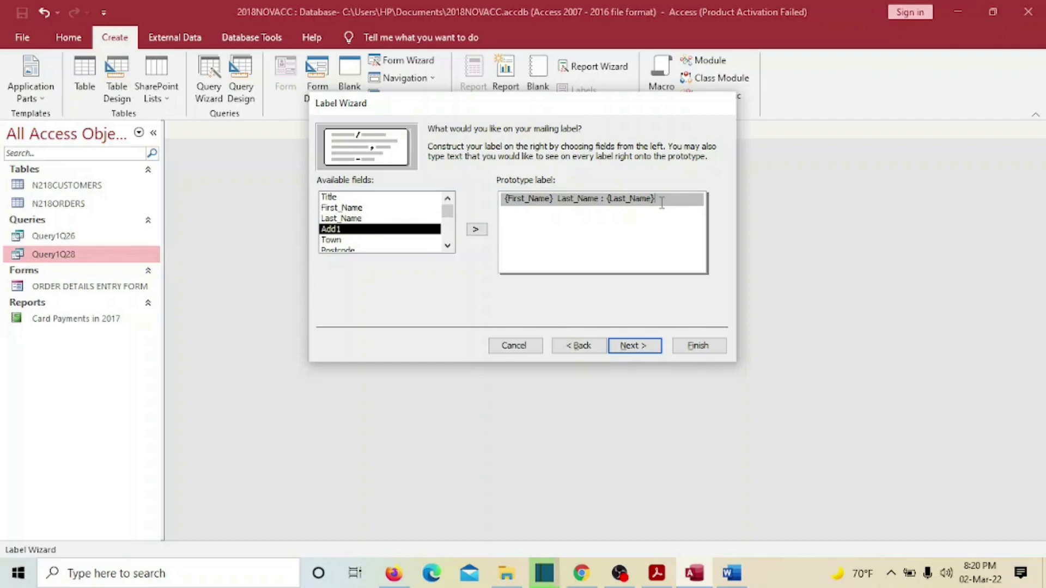
key("Return")
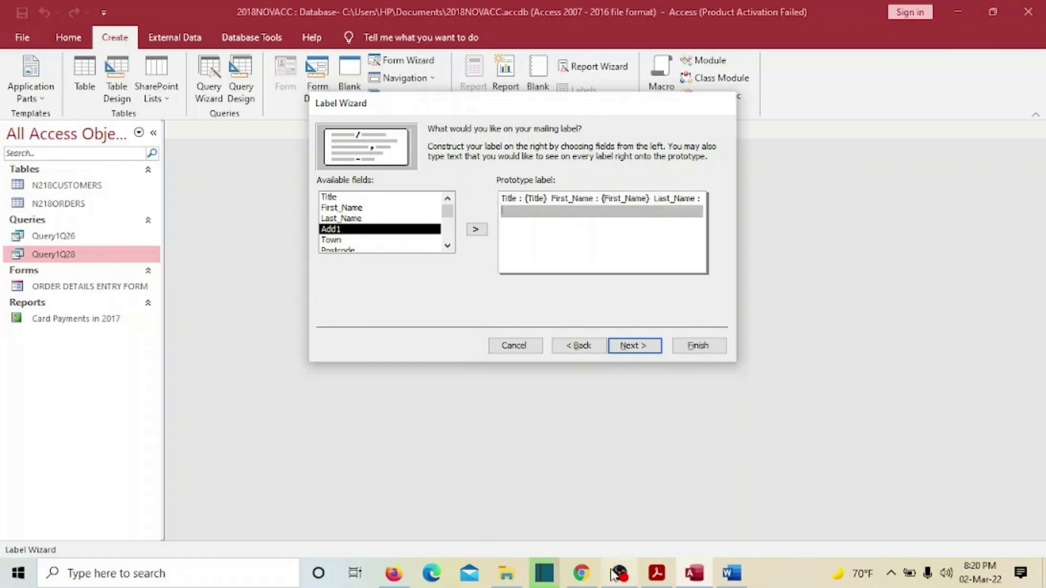
- After checking the sample label, add a second line 'Address1' with the Add1 field
left_click(657, 574)
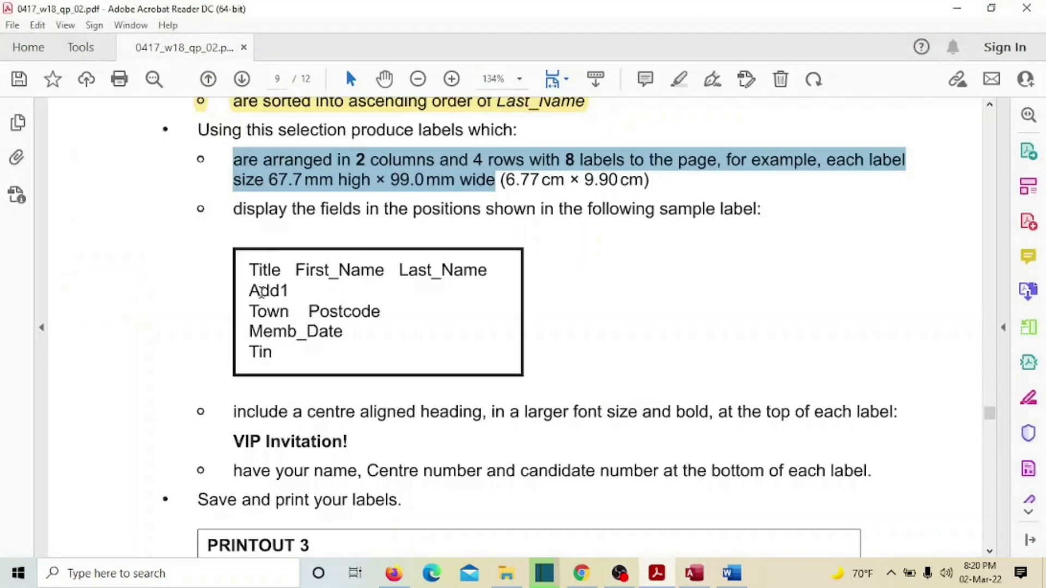
left_click(254, 271)
left_click_drag(254, 271, 482, 279)
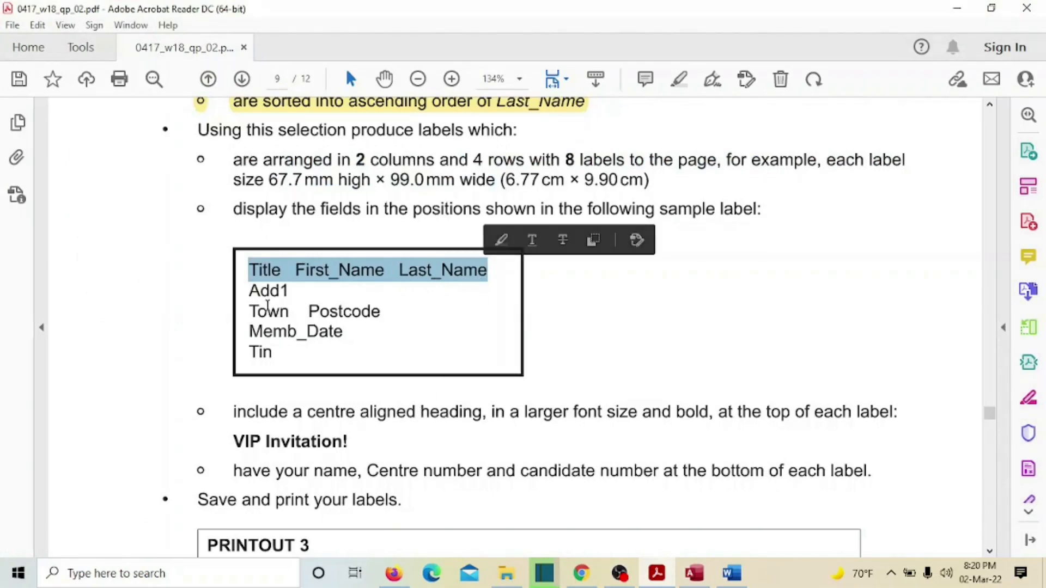
left_click_drag(250, 293, 289, 294)
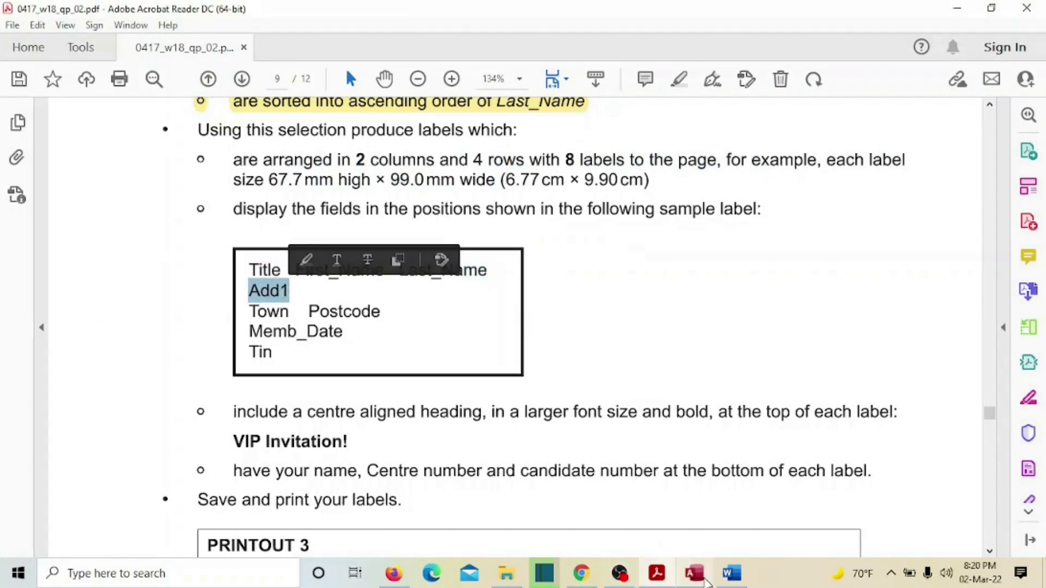
left_click(694, 573)
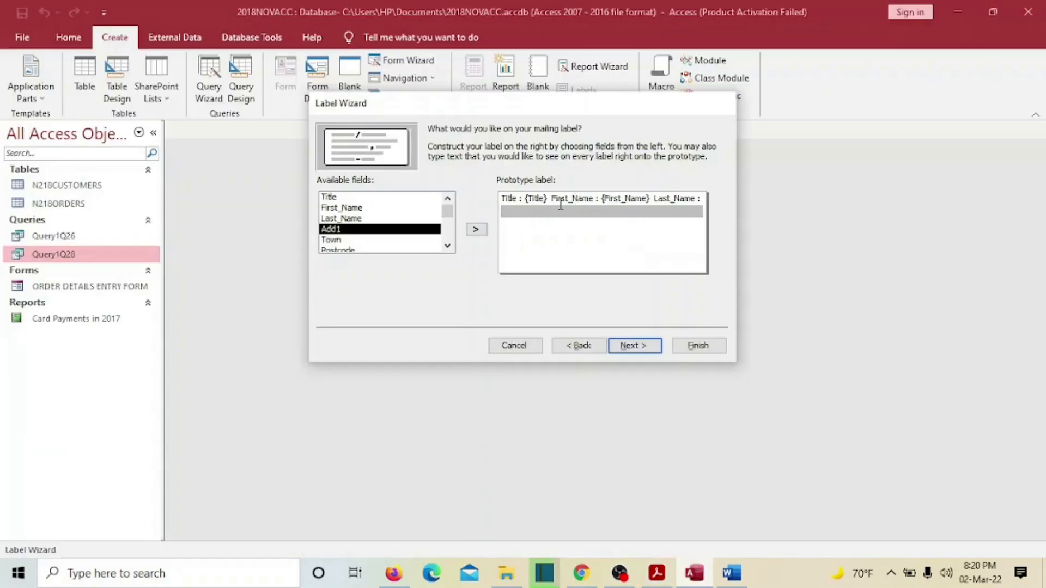
type("Address1 :")
double_click(381, 230)
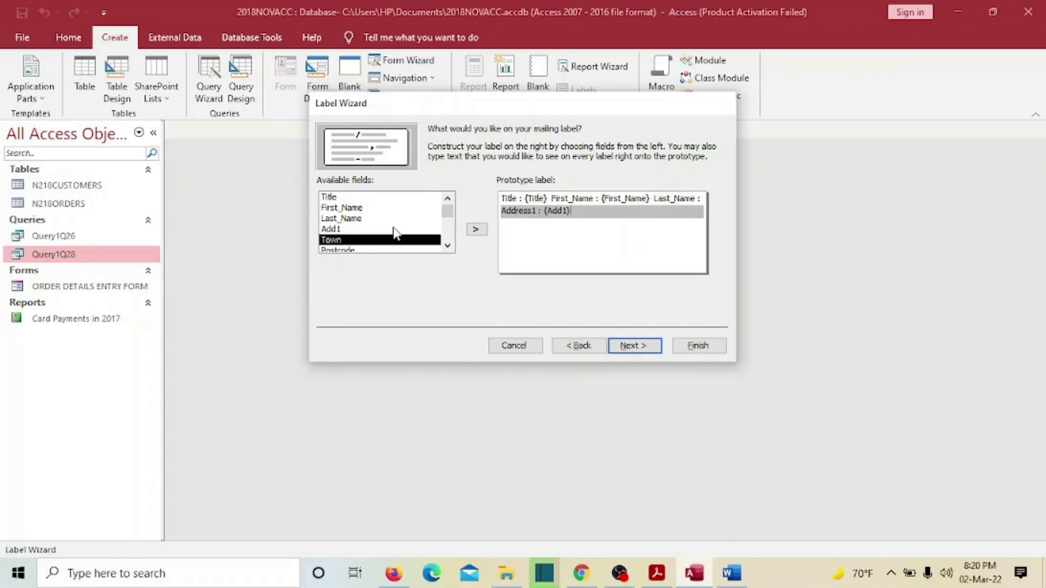
key("Return")
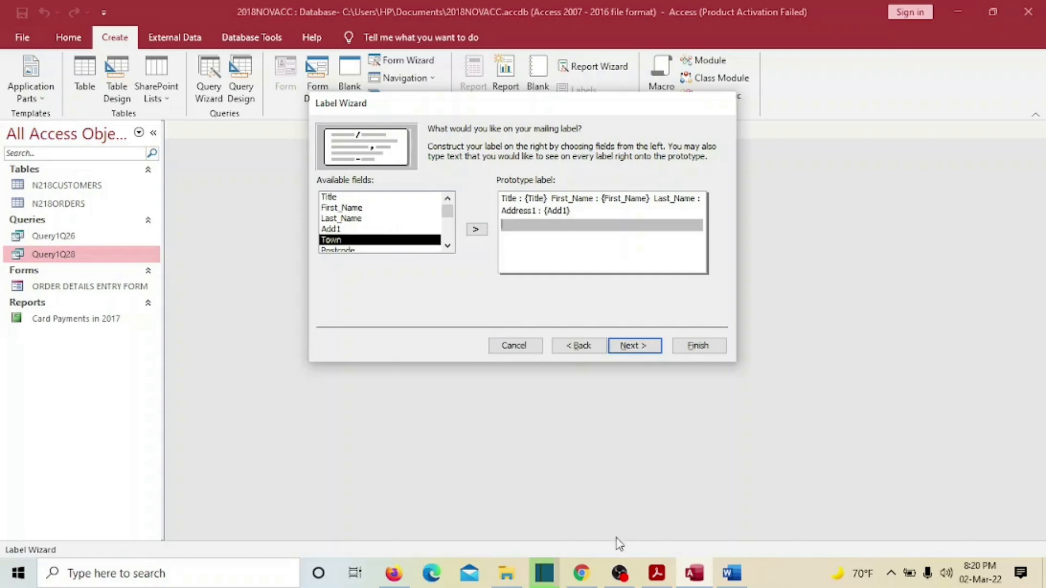
- Add a third label line with 'Town :' and 'Post_Code' captions and the Town and Postcode fields
left_click(658, 574)
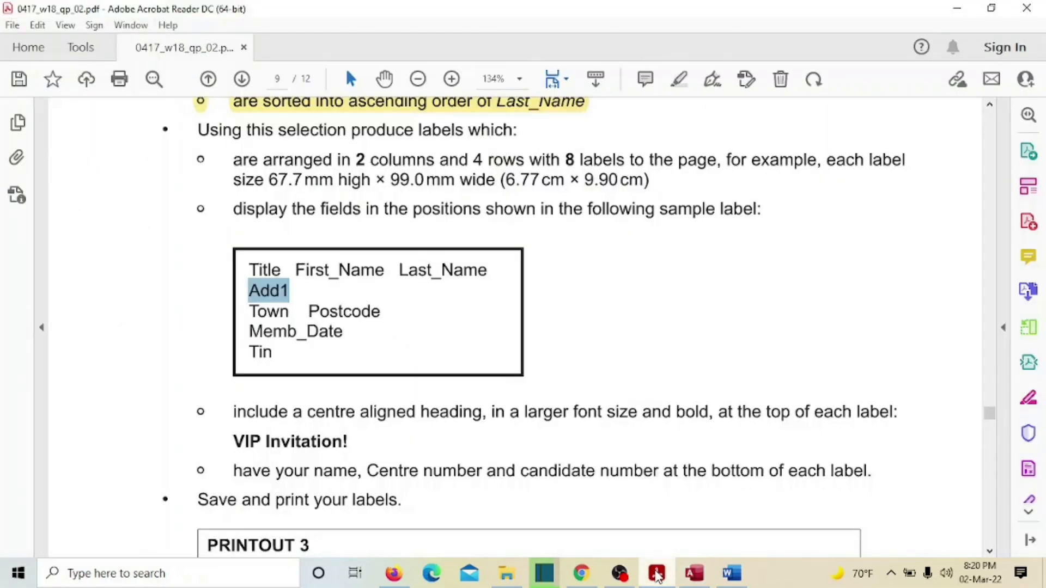
left_click(657, 574)
type("T")
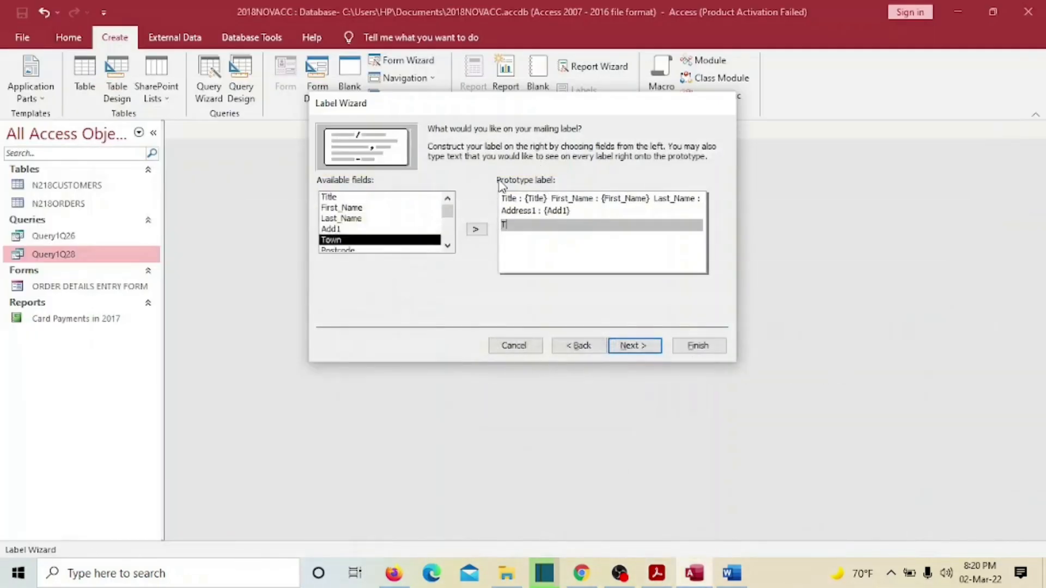
type("own :")
double_click(372, 240)
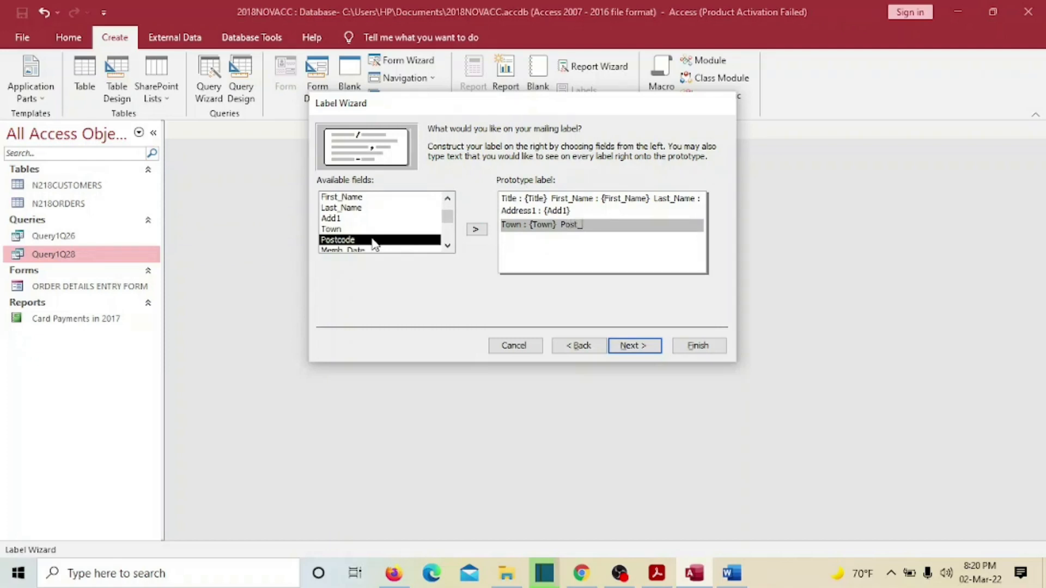
type("Post_Code :")
double_click(374, 240)
key("Return")
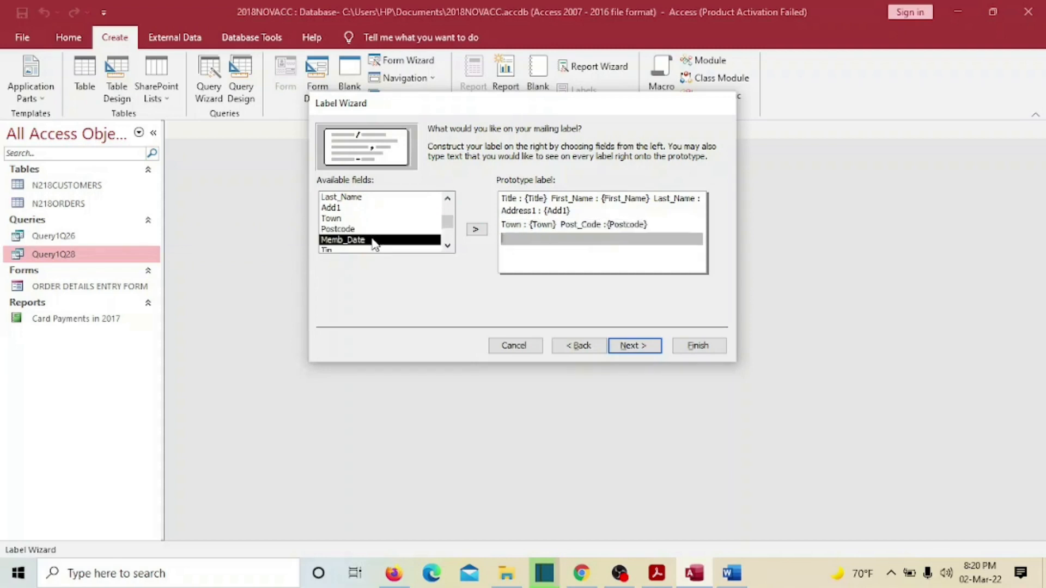
- Add Memb_Date and Tin lines, recheck the sample label, and continue to the sort step
left_click(657, 573)
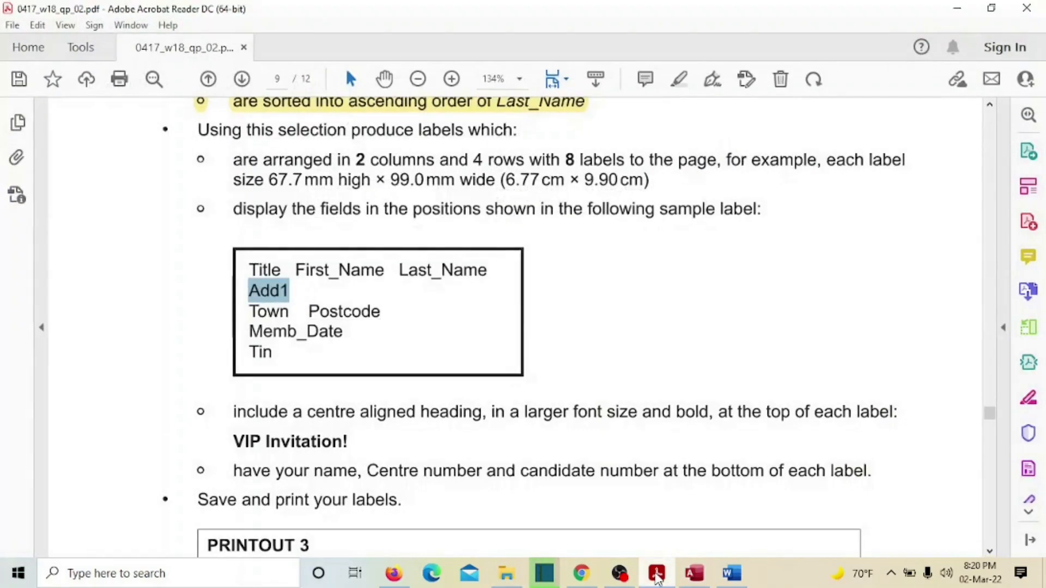
left_click(657, 575)
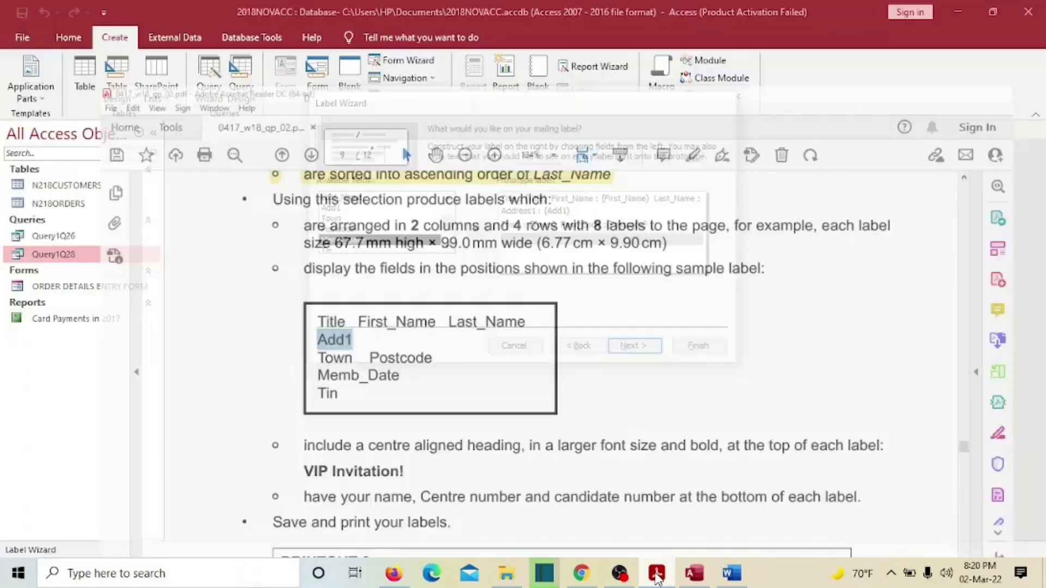
type("M")
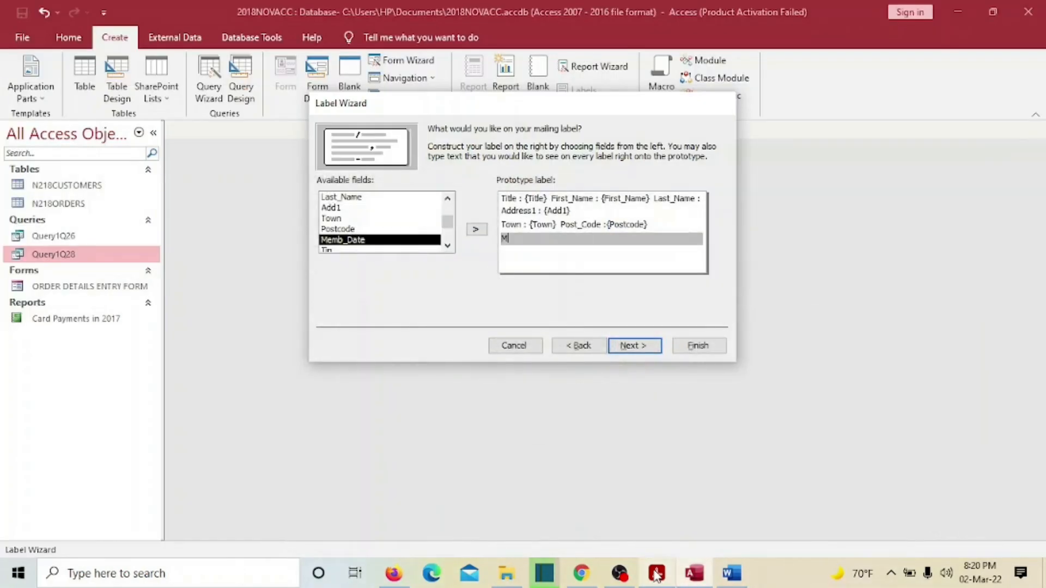
type("emb_Date :")
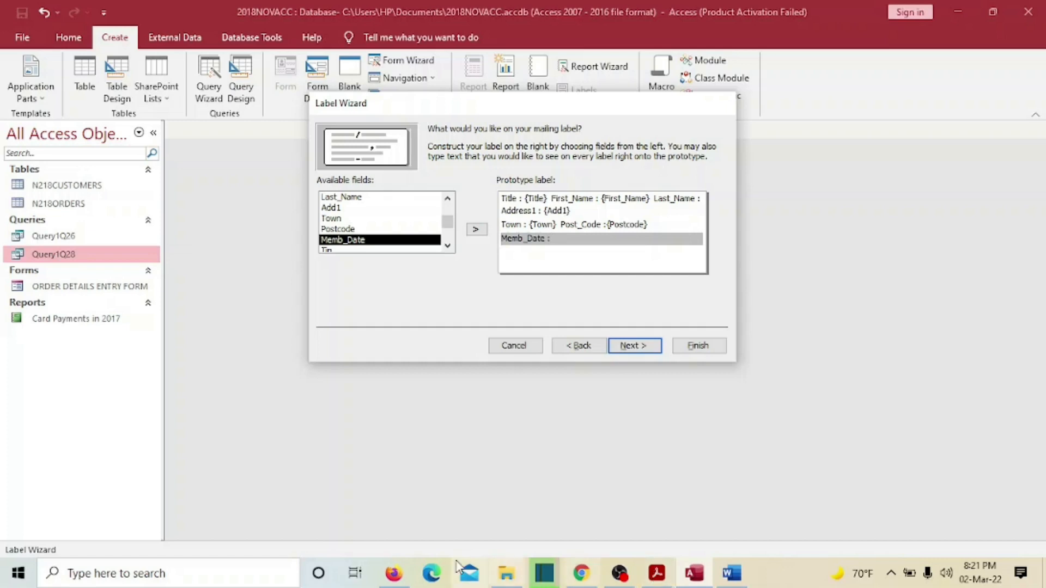
double_click(369, 241)
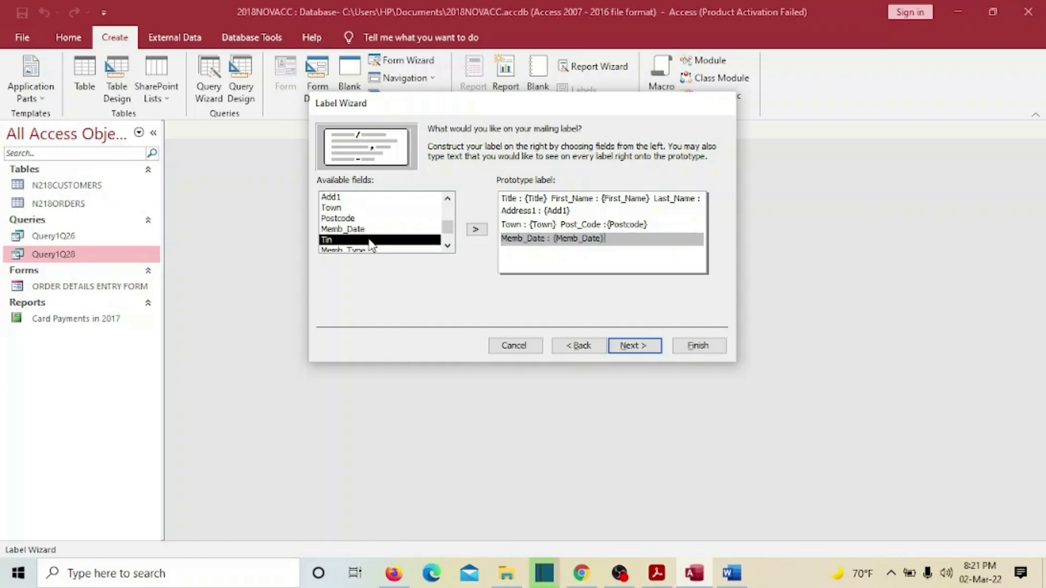
key("Return")
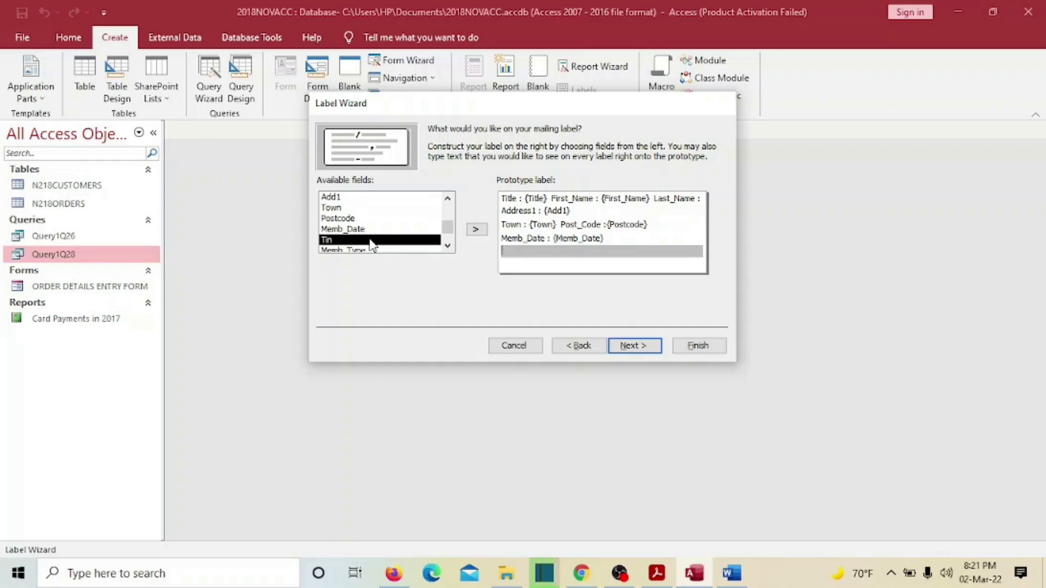
type("Tin :")
double_click(370, 241)
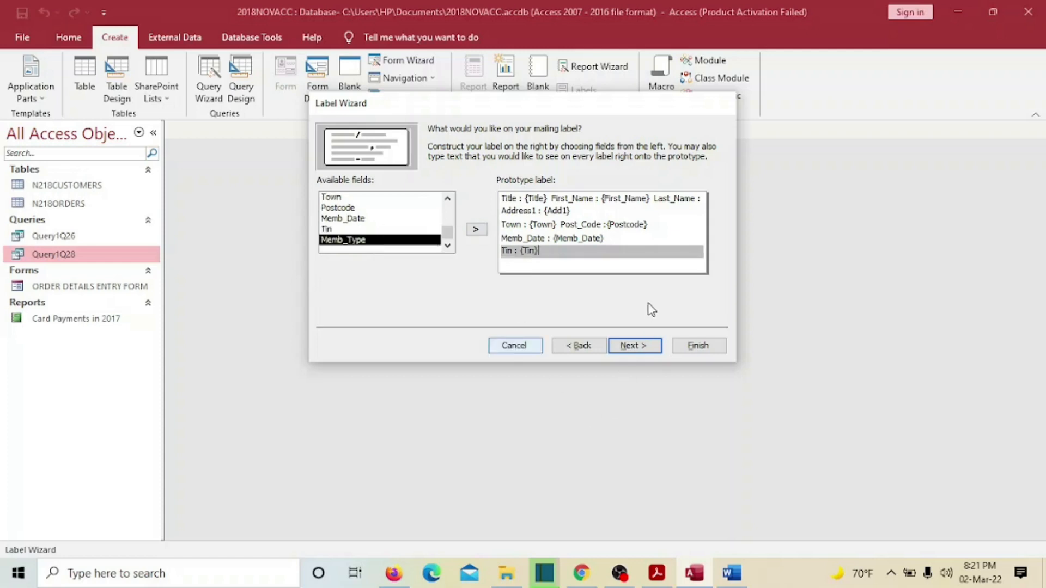
left_click(656, 573)
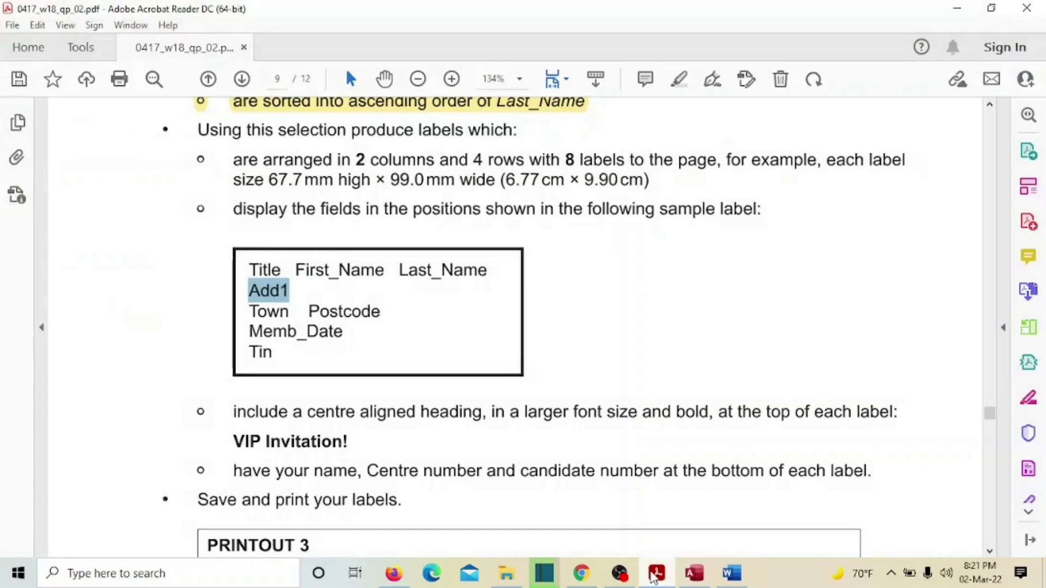
left_click(657, 574)
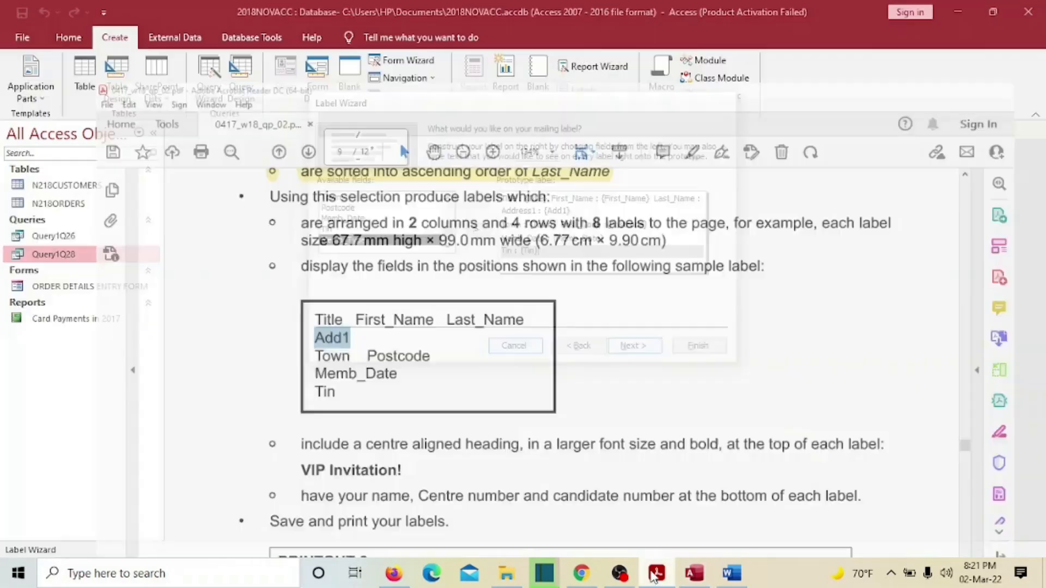
left_click(634, 347)
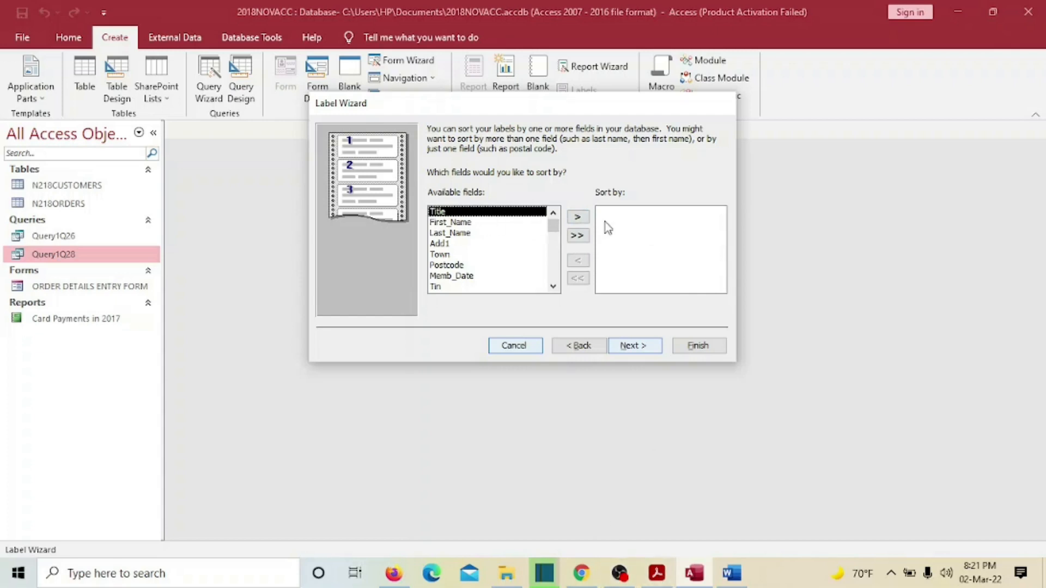
- Sort the labels by Title, First_Name, Last_Name, Add1, Town, Postcode, Memb_Date and Tin
left_click(579, 217)
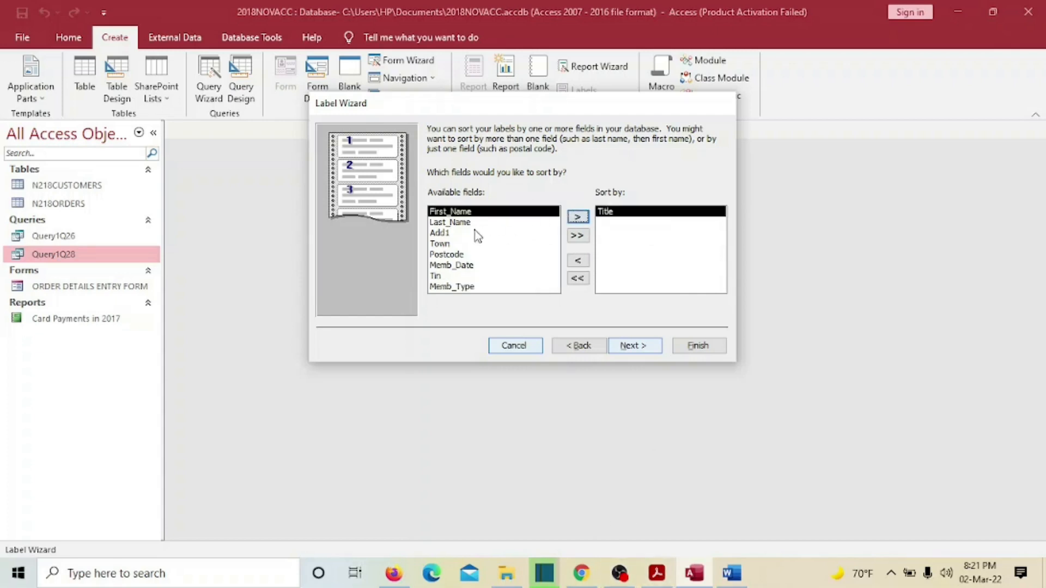
left_click(578, 218)
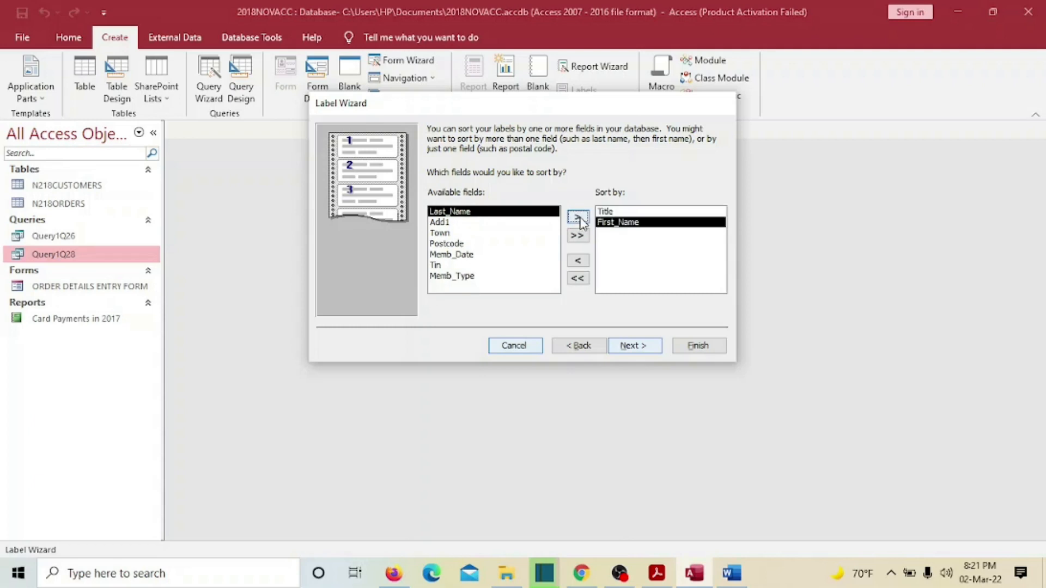
left_click(579, 218)
left_click(579, 218)
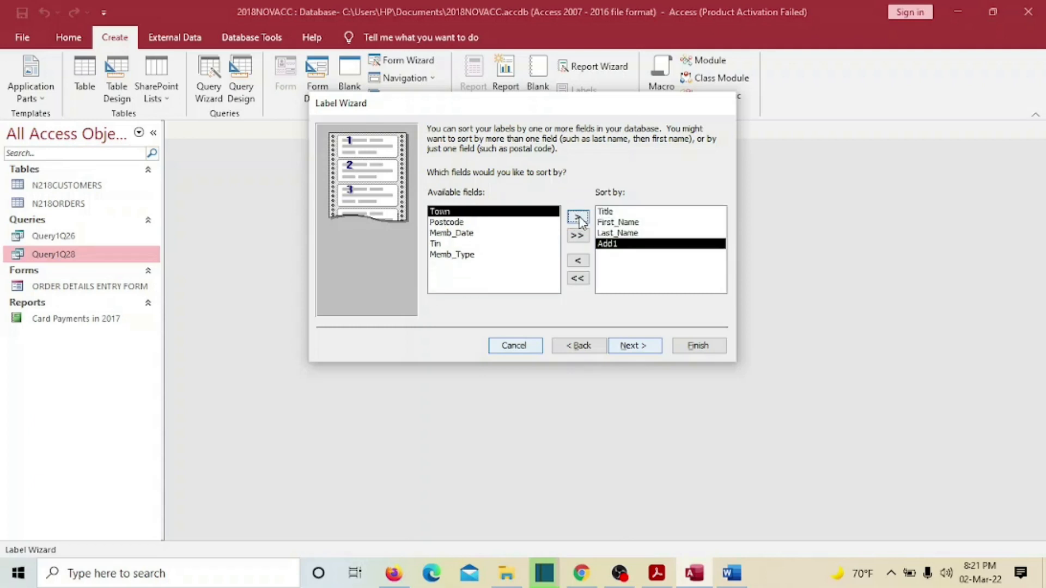
left_click(578, 218)
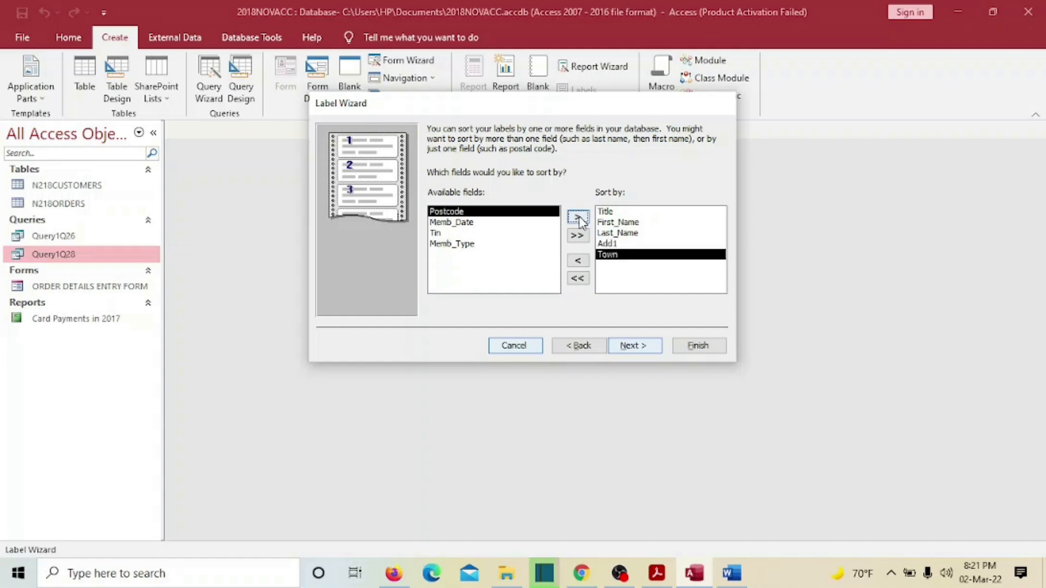
left_click(579, 218)
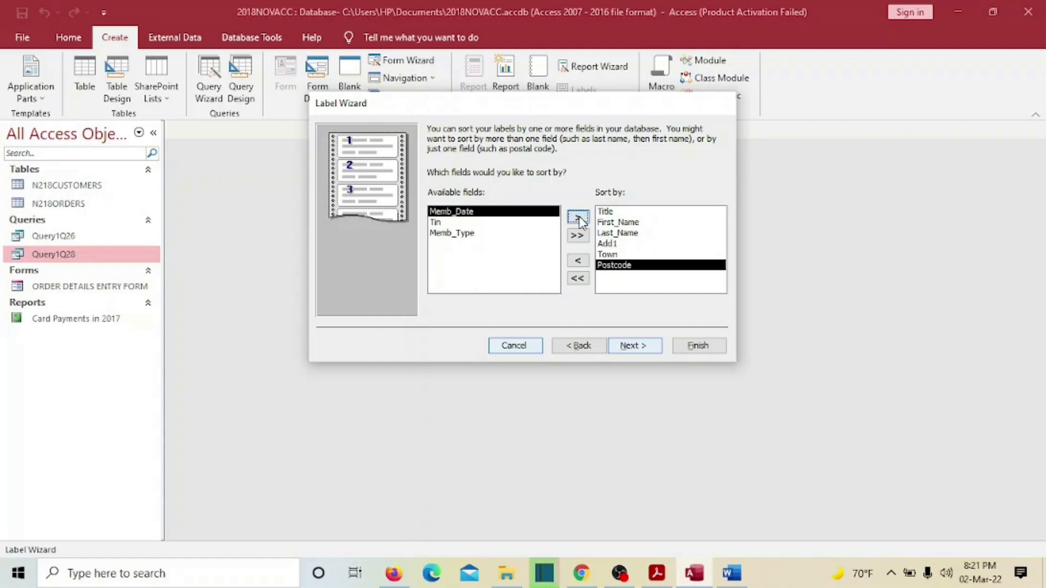
left_click(578, 218)
left_click(579, 218)
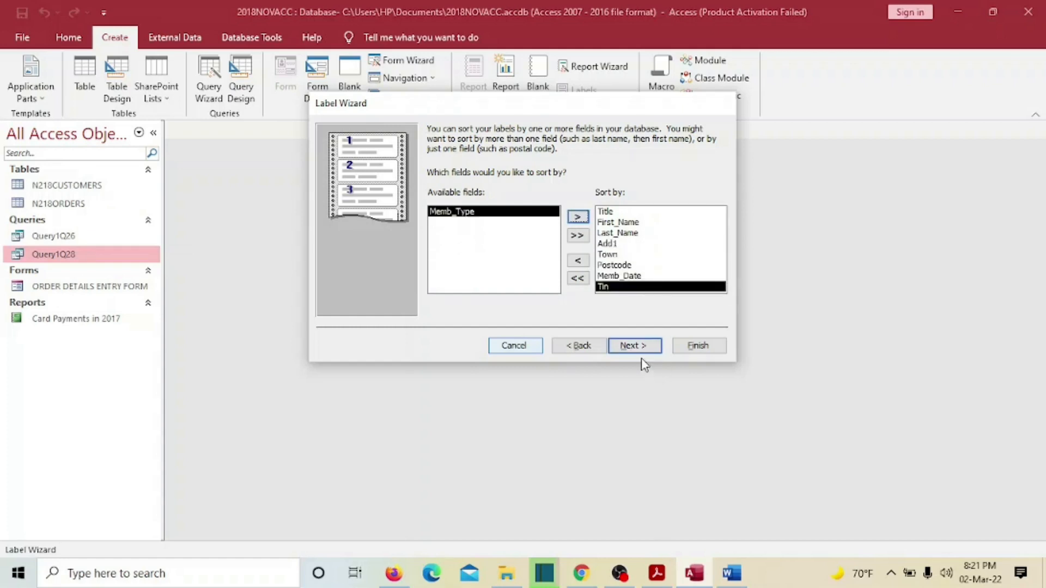
left_click(634, 346)
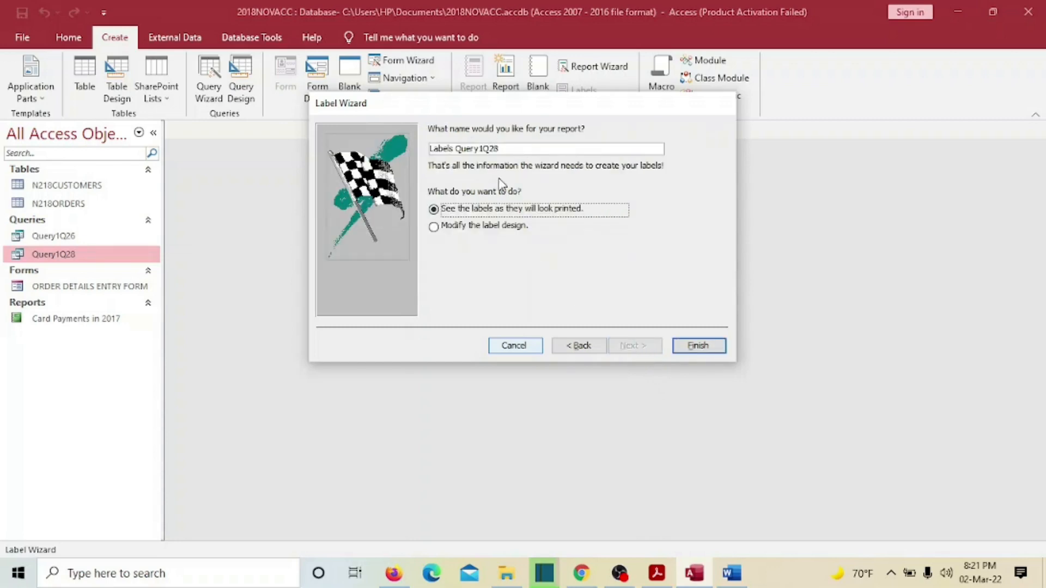
- Review the sample label layout and the 'VIP Invitation!' heading wording in the task PDF
left_click(657, 573)
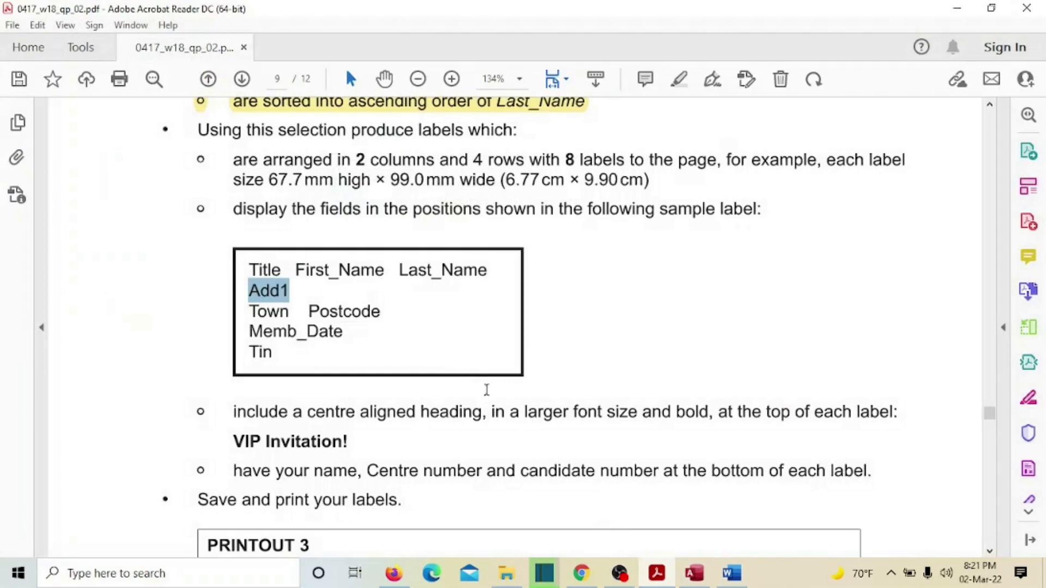
scroll(536, 353, "down", 1)
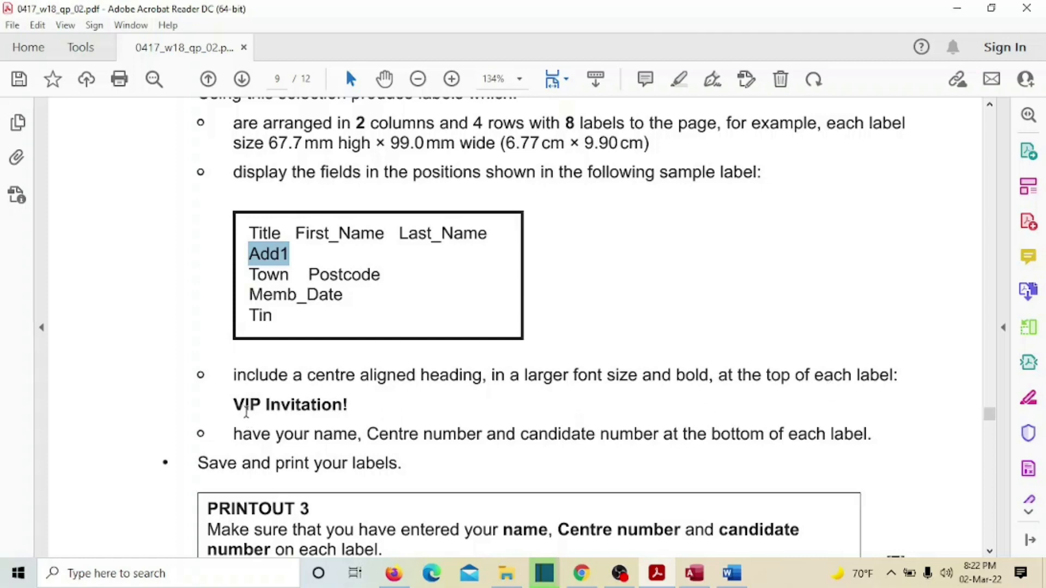
left_click_drag(233, 405, 345, 405)
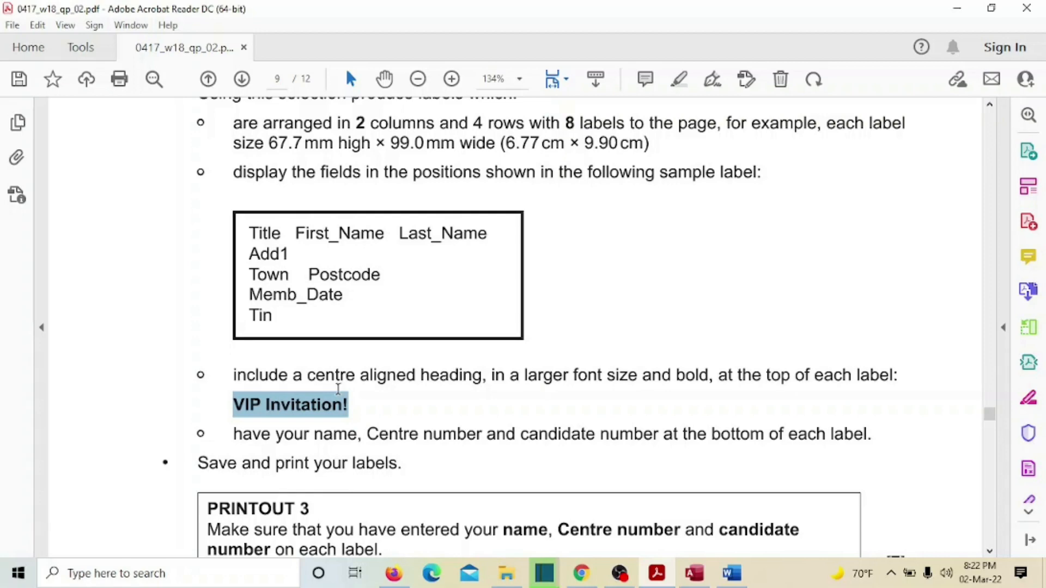
scroll(540, 348, "down", 2)
scroll(545, 332, "up", 1)
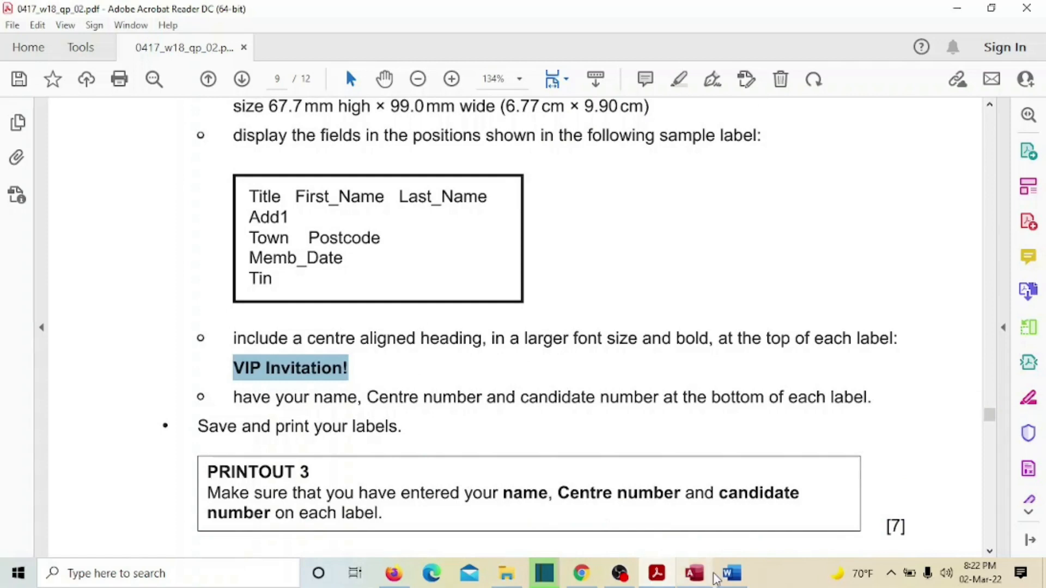
mouse_move(698, 581)
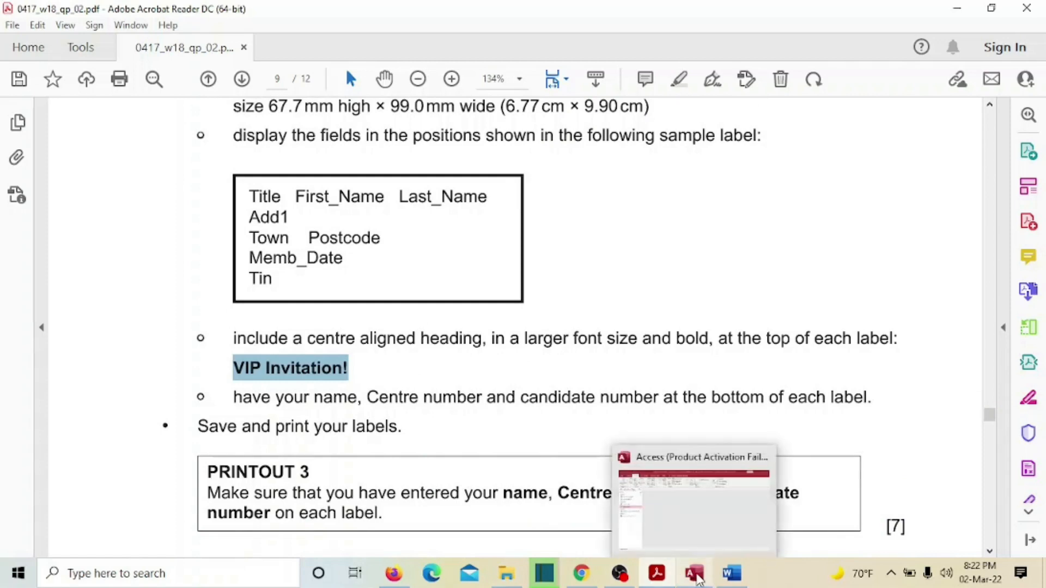
left_click(697, 577)
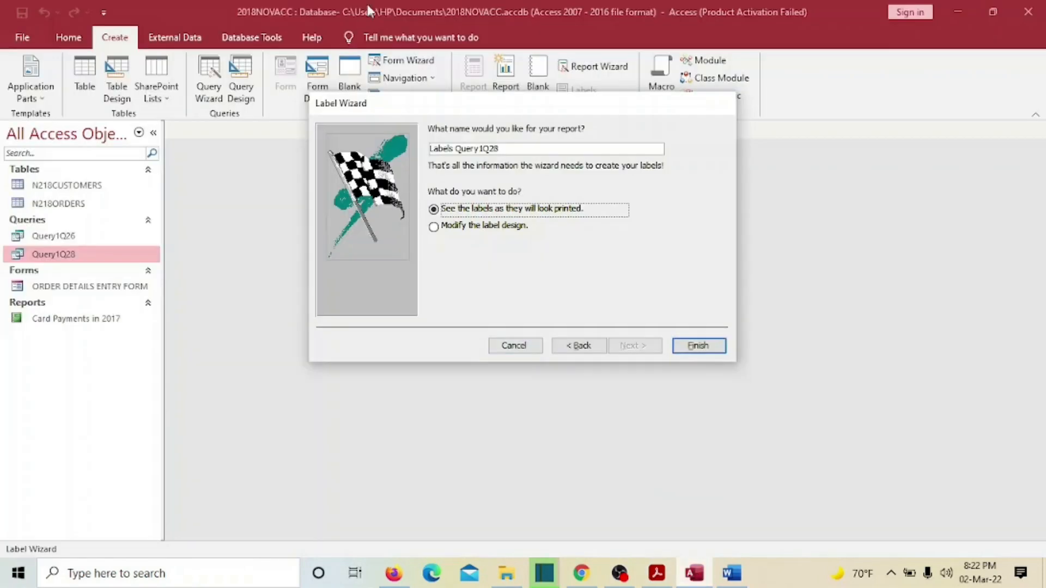
- Name the report Q28Label, choose to modify the label design, and finish the wizard
left_click_drag(517, 148, 401, 146)
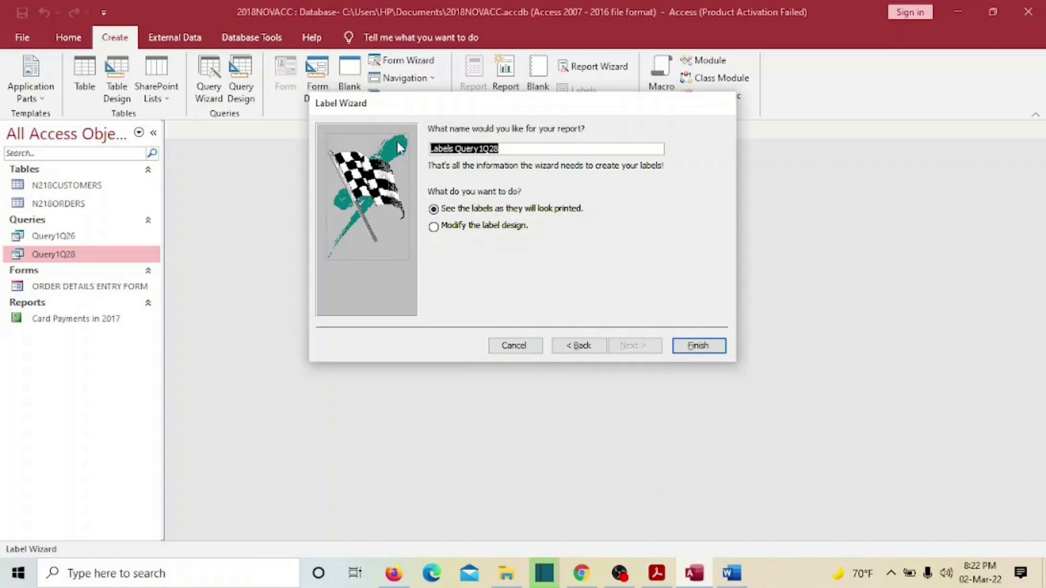
type("VIP Invitation")
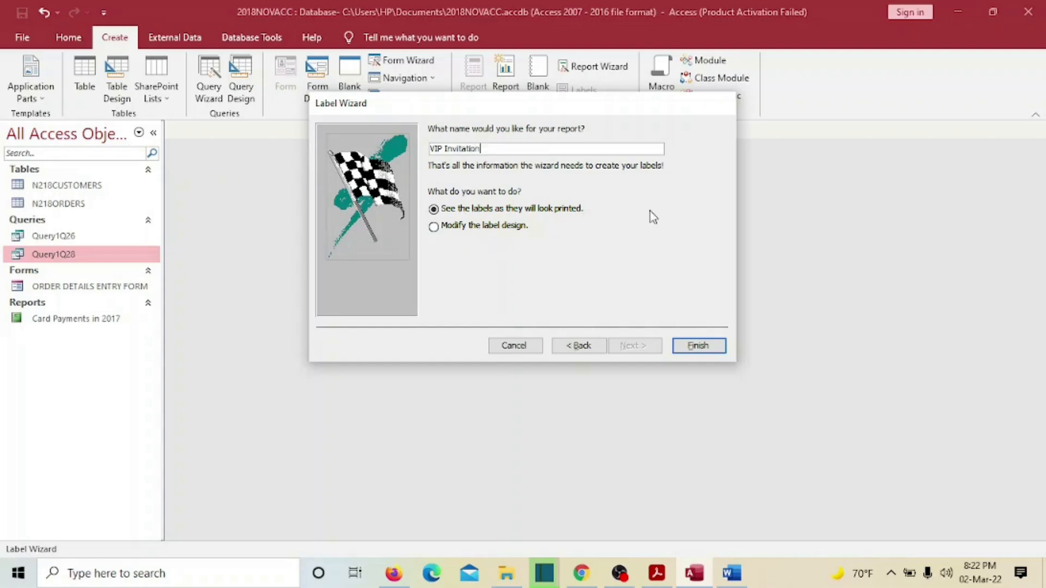
left_click(658, 576)
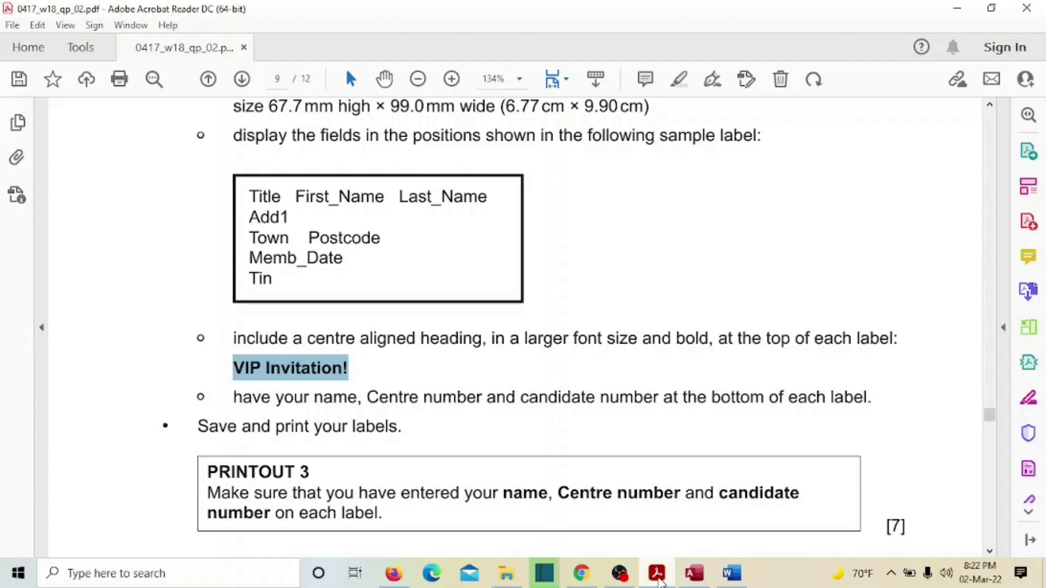
left_click(658, 580)
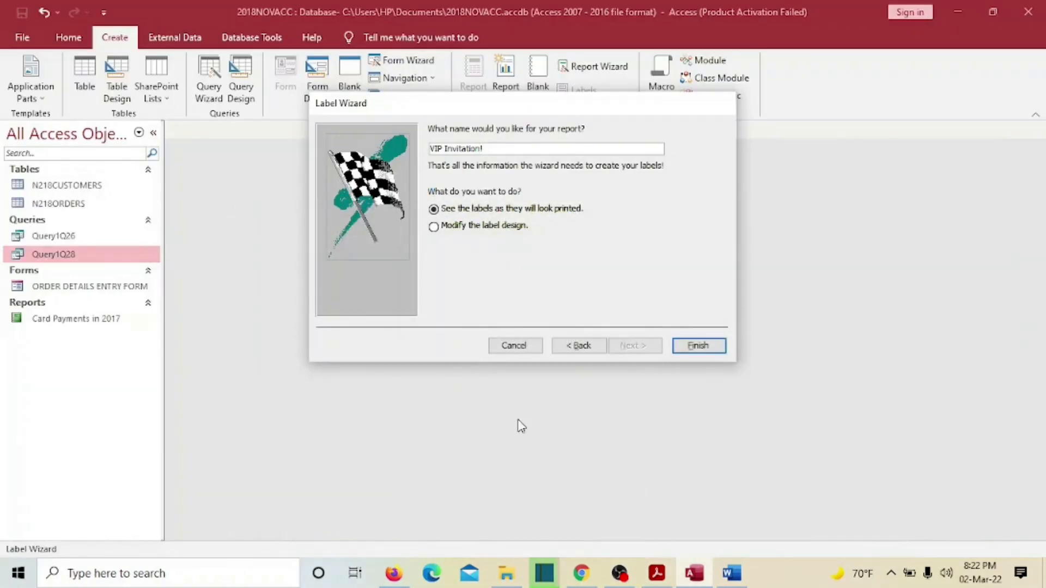
left_click(434, 227)
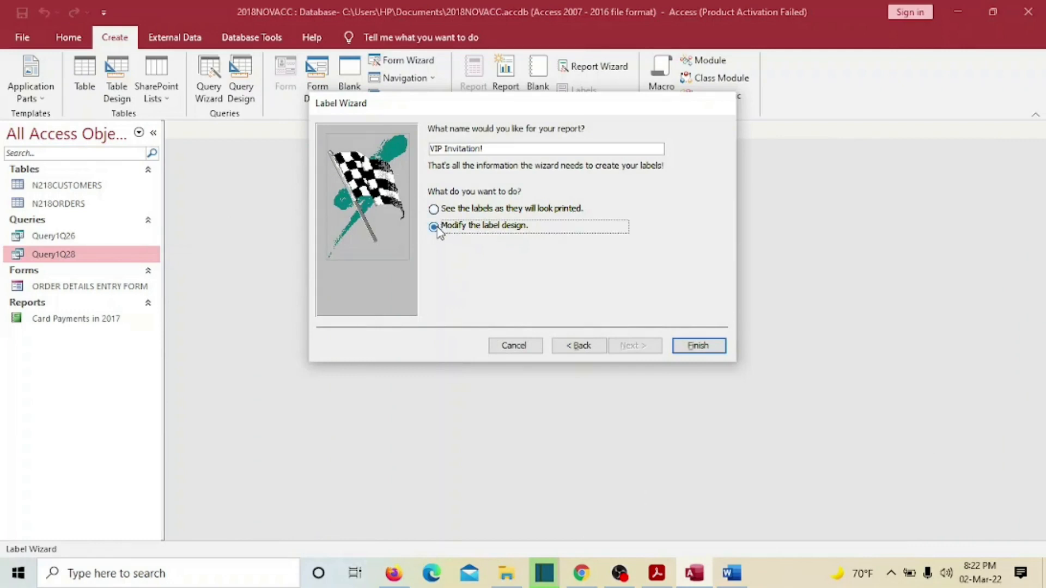
left_click(700, 347)
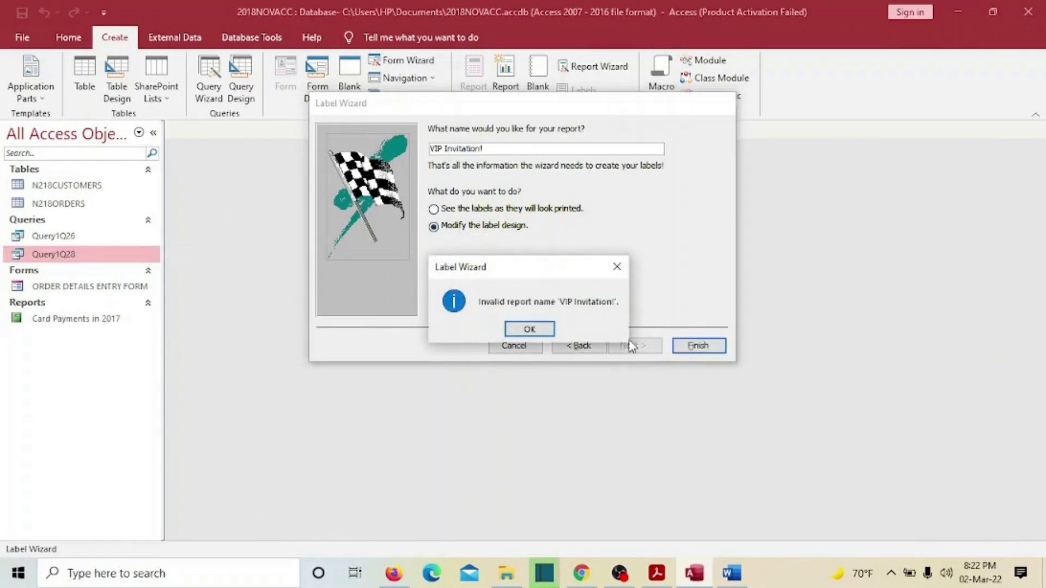
left_click(526, 328)
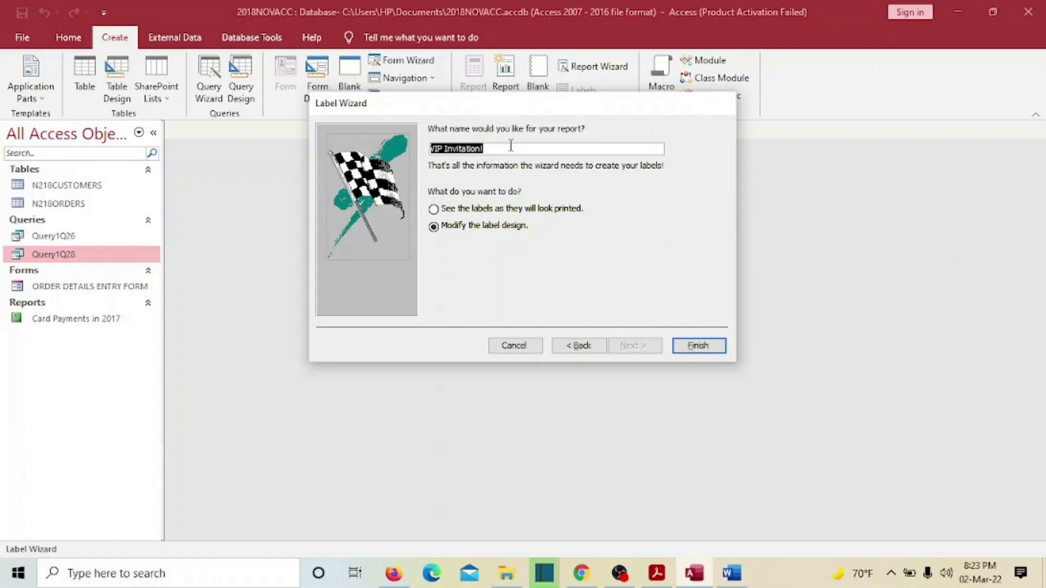
type("Q28Label")
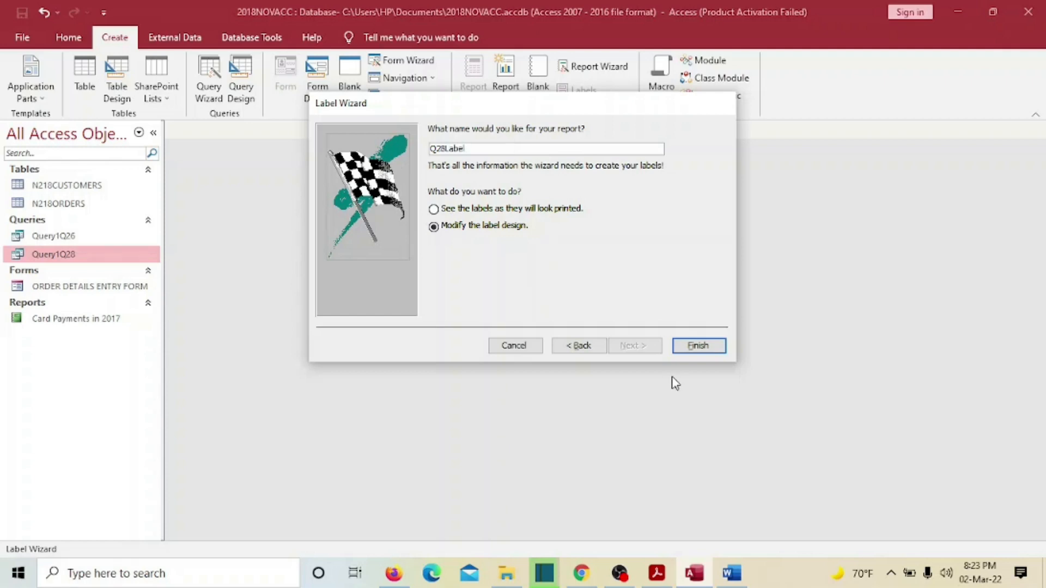
left_click(708, 345)
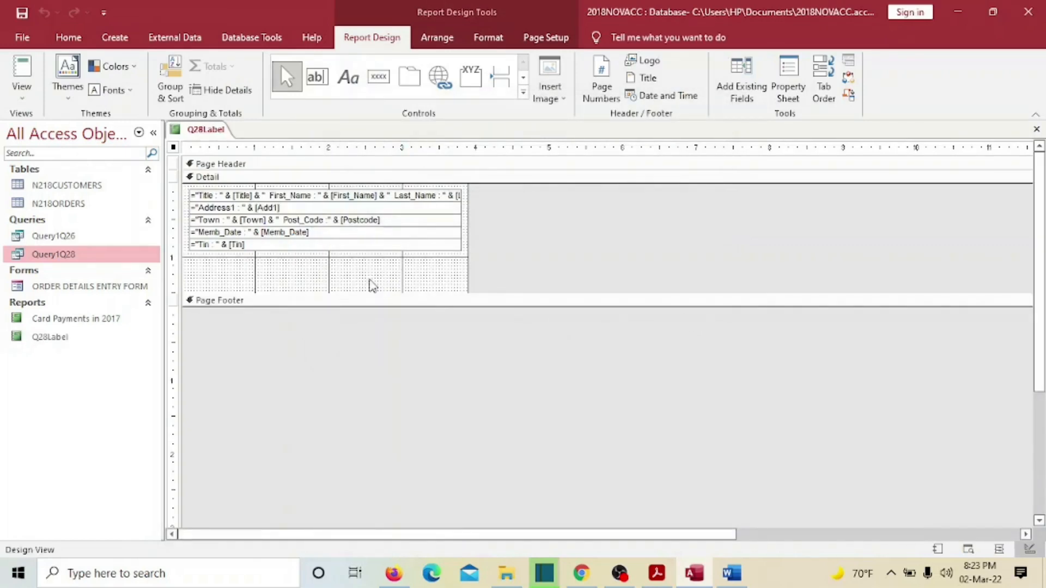
- Enlarge the Detail section taller and wider, and move the five field boxes lower
left_click_drag(365, 306, 366, 349)
left_click_drag(478, 295, 462, 320)
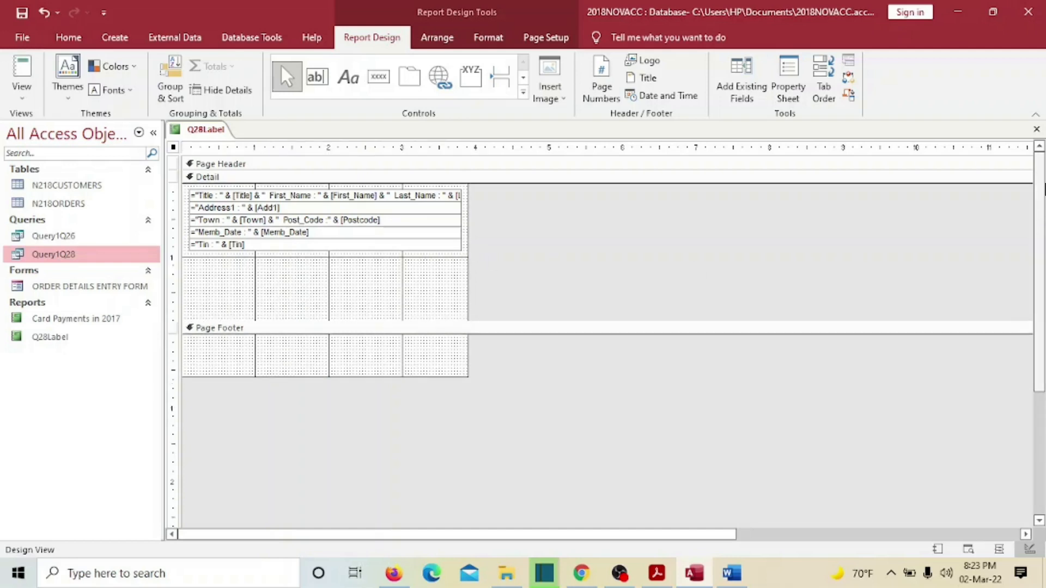
mouse_move(377, 266)
left_mouse_down()
mouse_move(354, 195)
mouse_move(343, 229)
left_mouse_up()
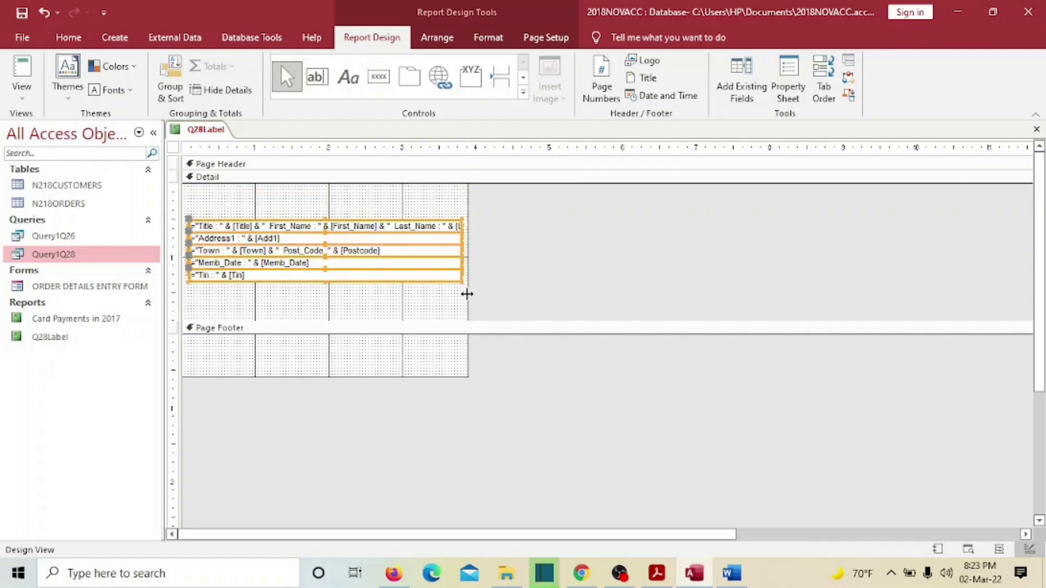
left_click_drag(469, 294, 625, 304)
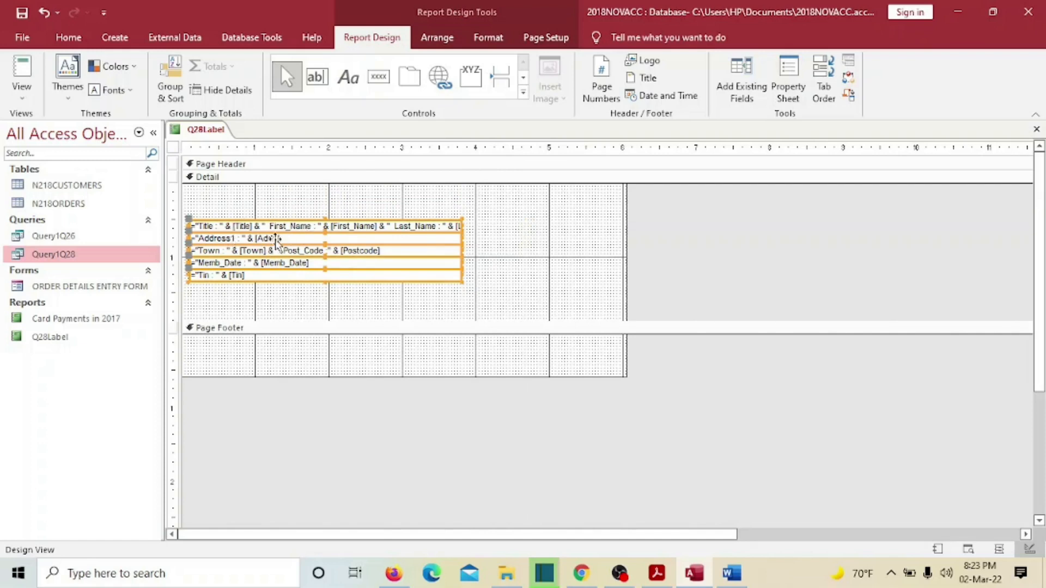
left_click_drag(282, 240, 282, 246)
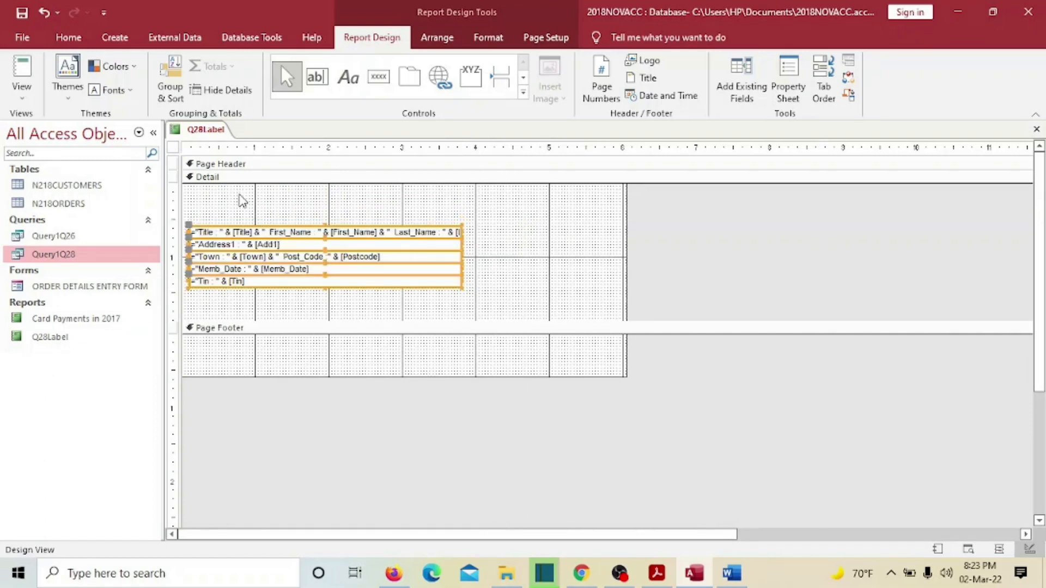
- Add a 'VIP Invitation!' heading label above the field boxes
left_click(348, 77)
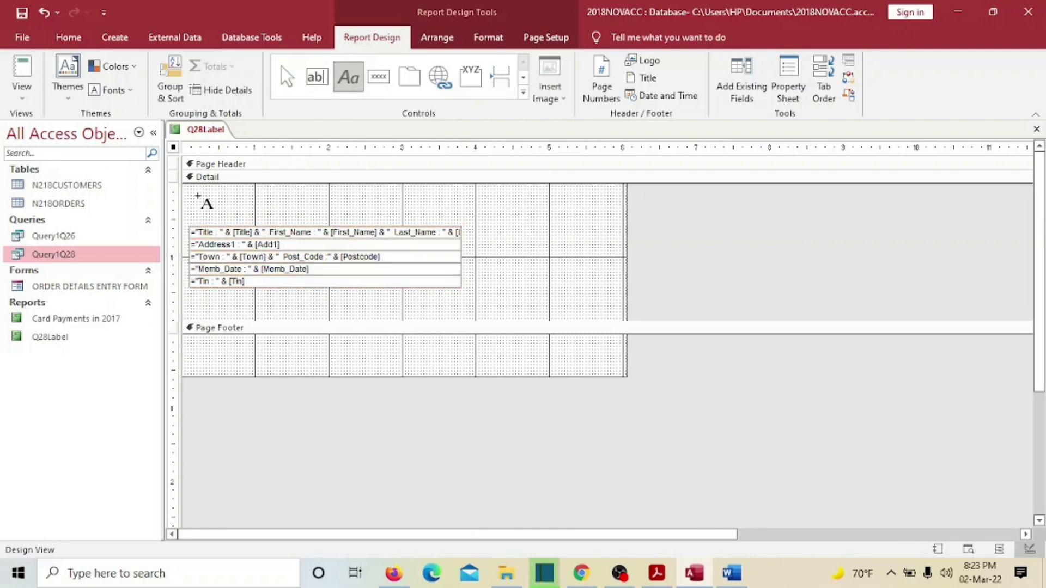
left_click_drag(192, 191, 461, 213)
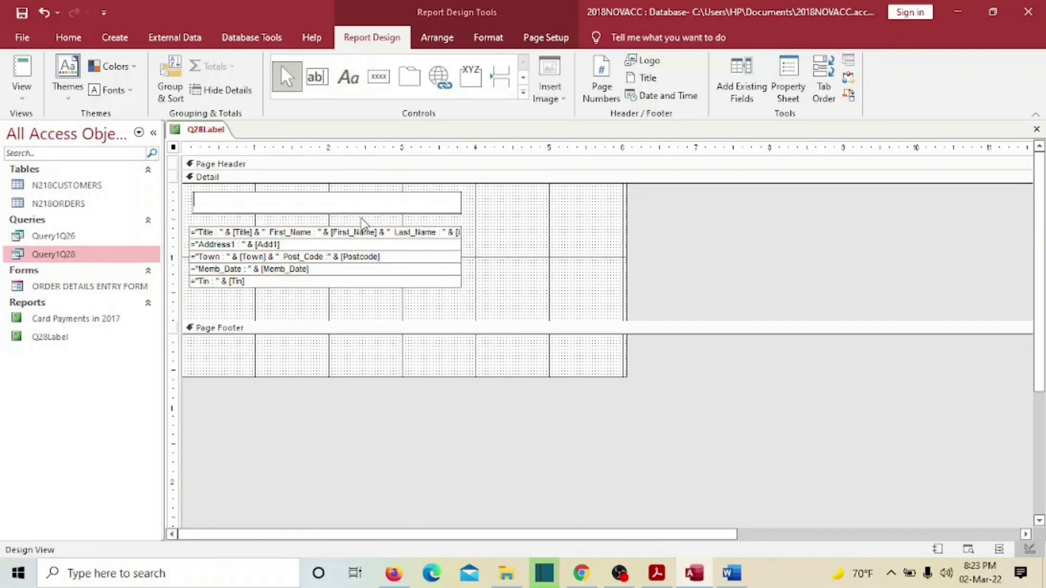
type("VIP Inviti")
key("Caps_Lock")
type("O")
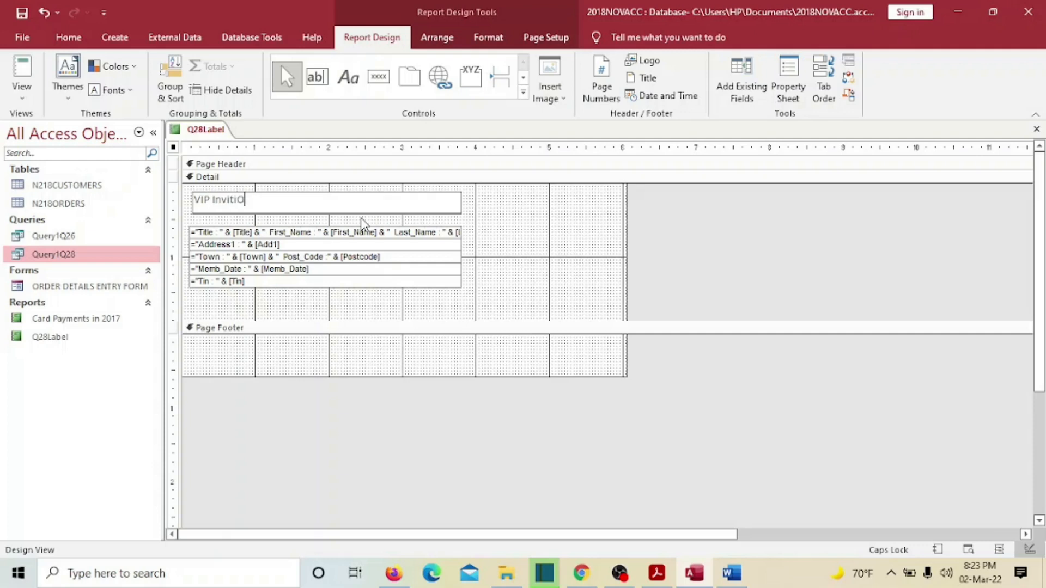
key("BackSpace")
key("BackSpace")
key("Caps_Lock")
type("ation!")
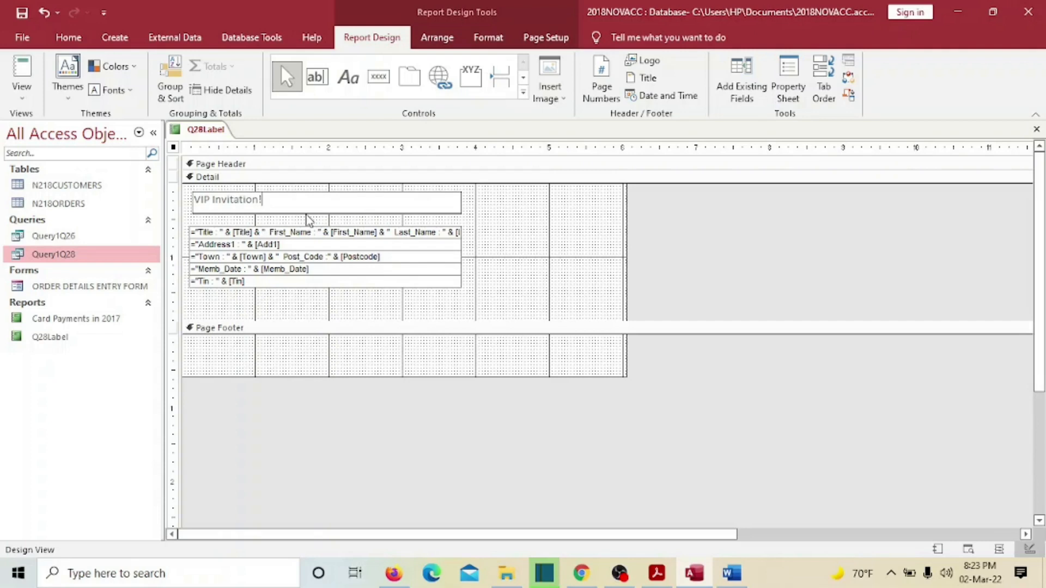
left_click(426, 313)
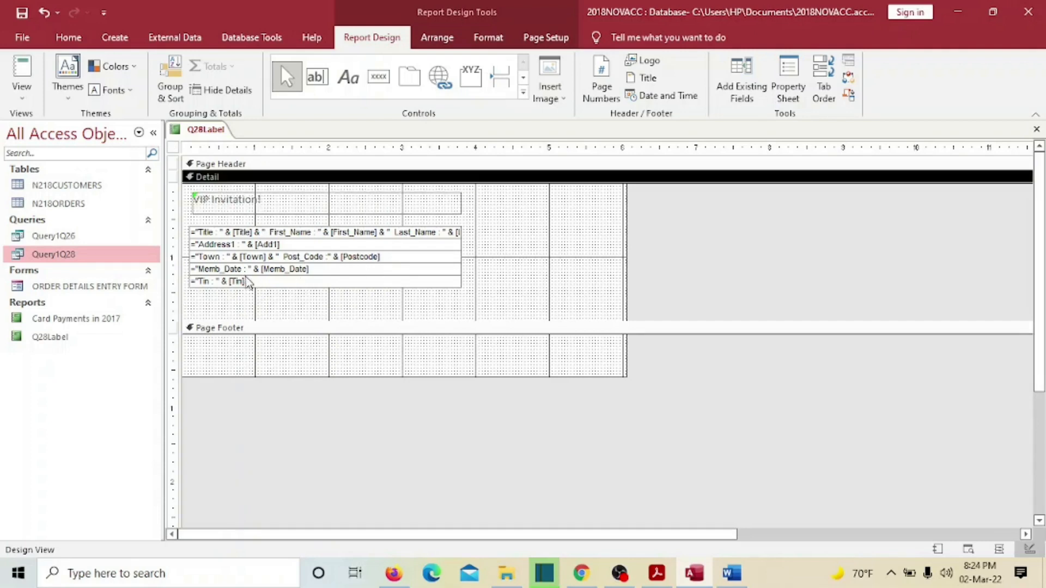
- Add a label below the Tin field containing the candidate's name and candidate number
left_click(351, 82)
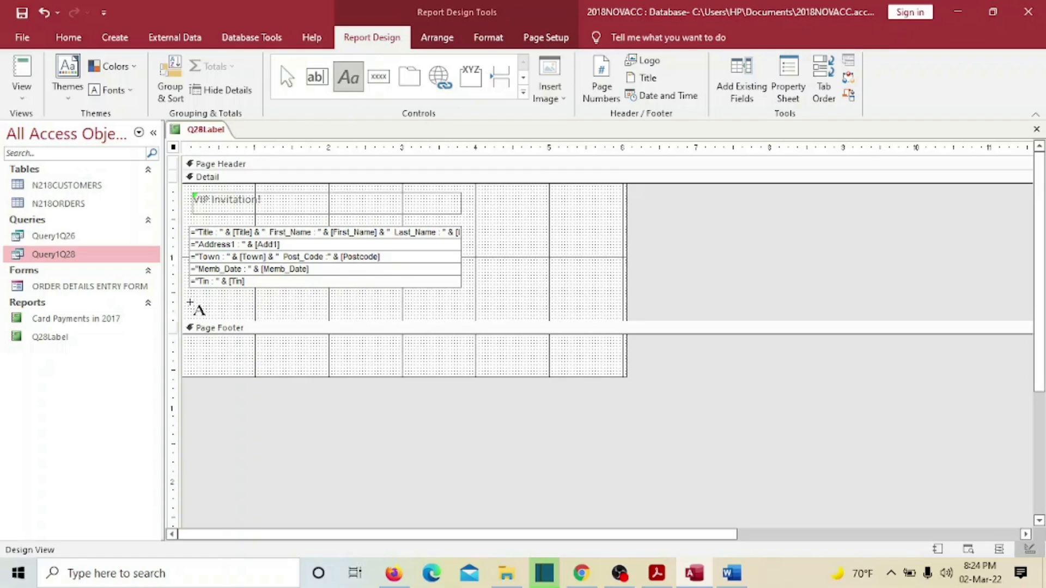
left_click_drag(191, 303, 461, 316)
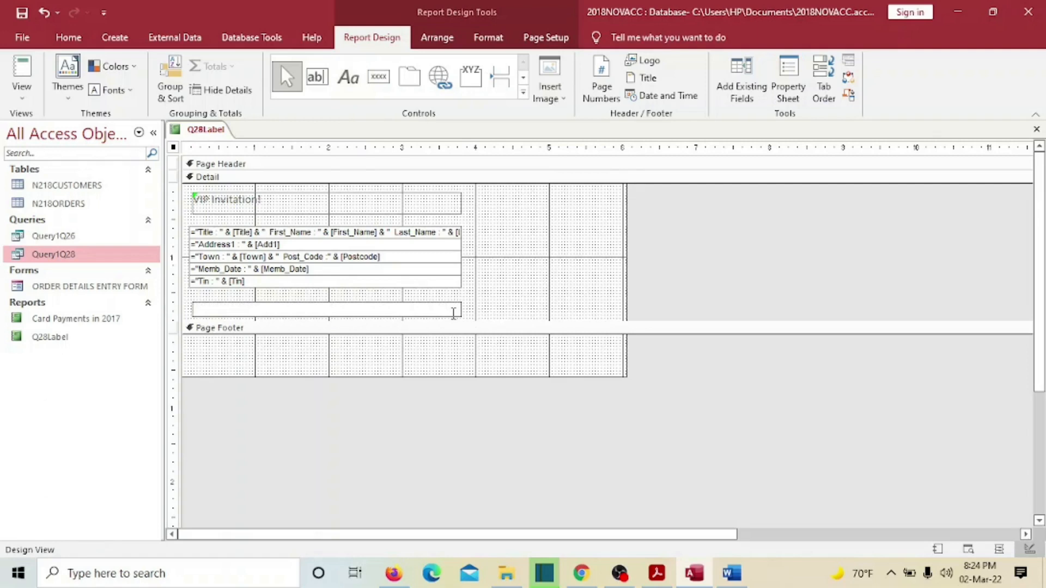
type("SHAILJA,  CENTRE123,  S")
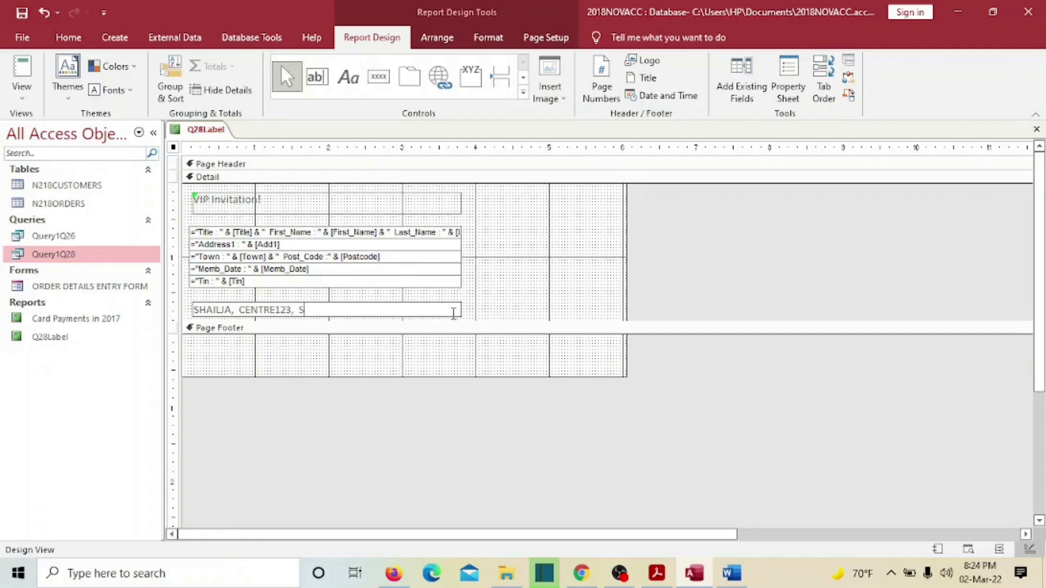
type("HAILJA123")
left_click(584, 253)
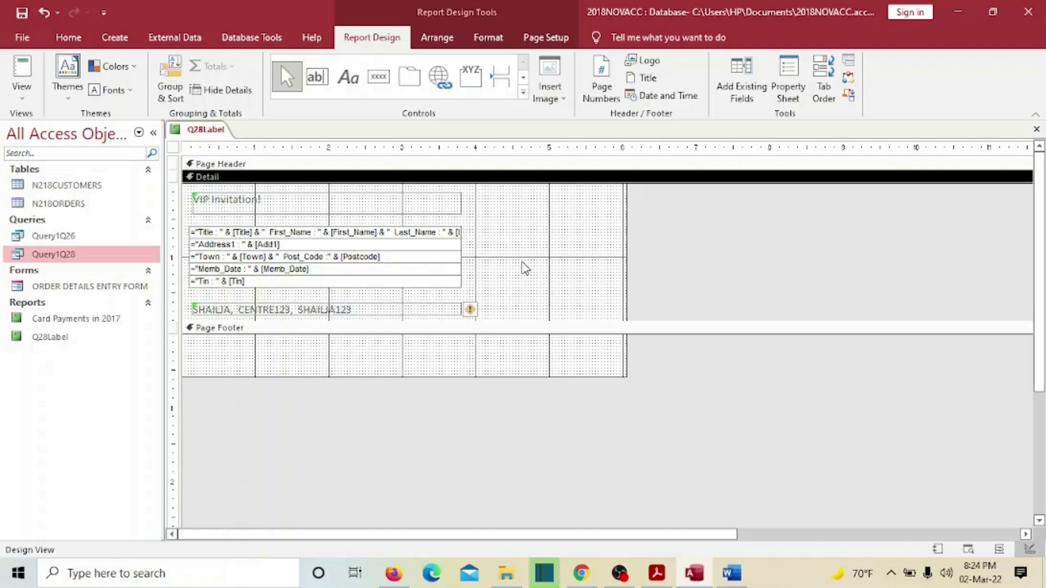
left_click(303, 207)
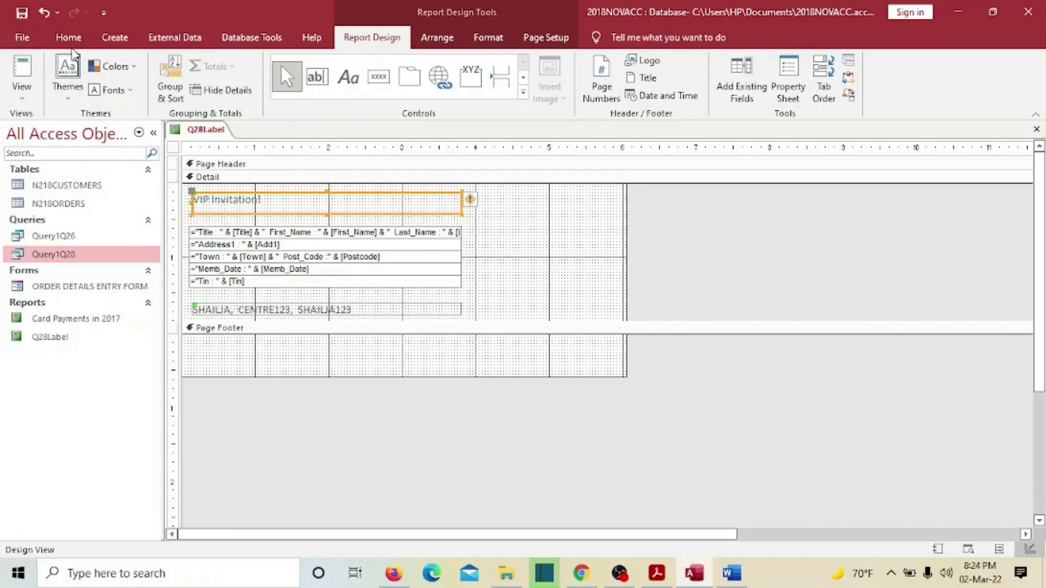
- Format the VIP Invitation! heading as centred, bold, size 18 Arial Black
left_click(69, 38)
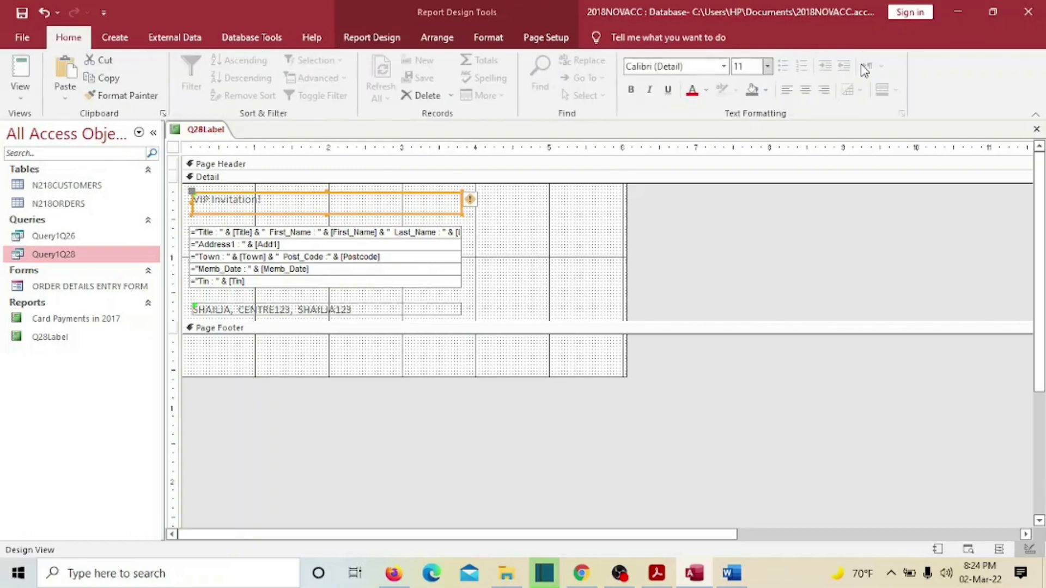
left_click(806, 90)
left_click(770, 66)
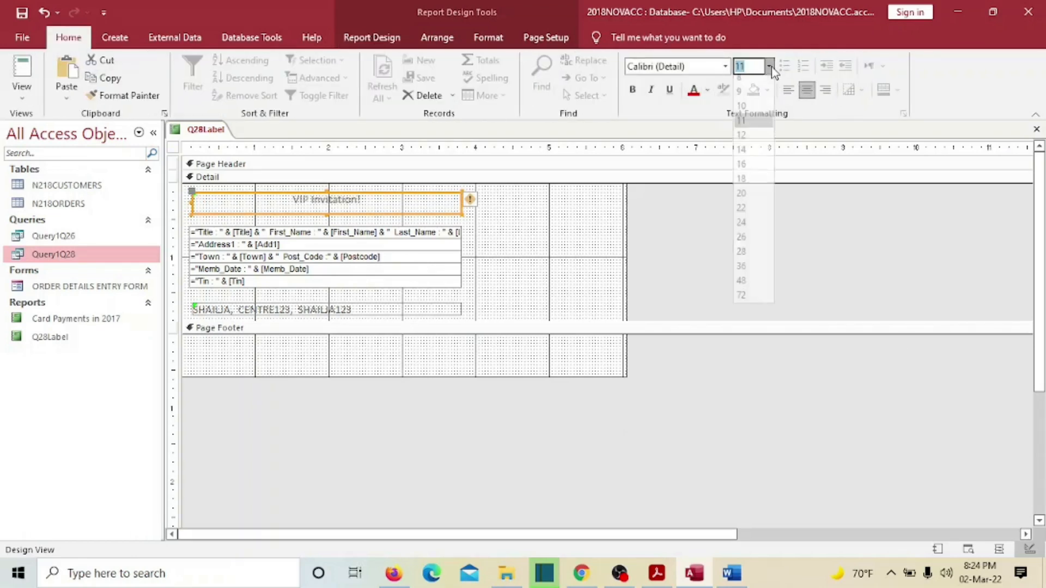
left_click(753, 179)
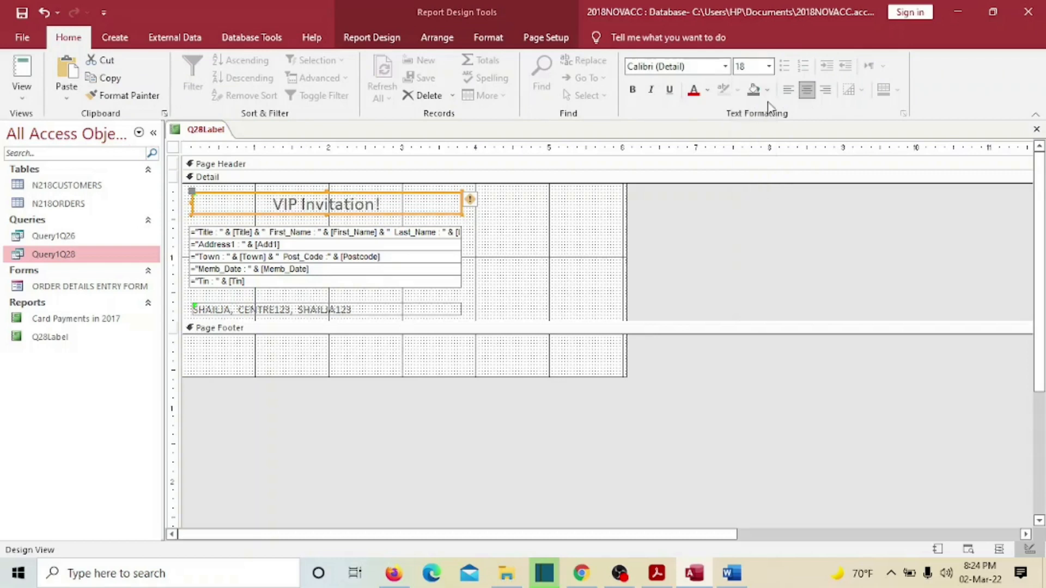
left_click(632, 89)
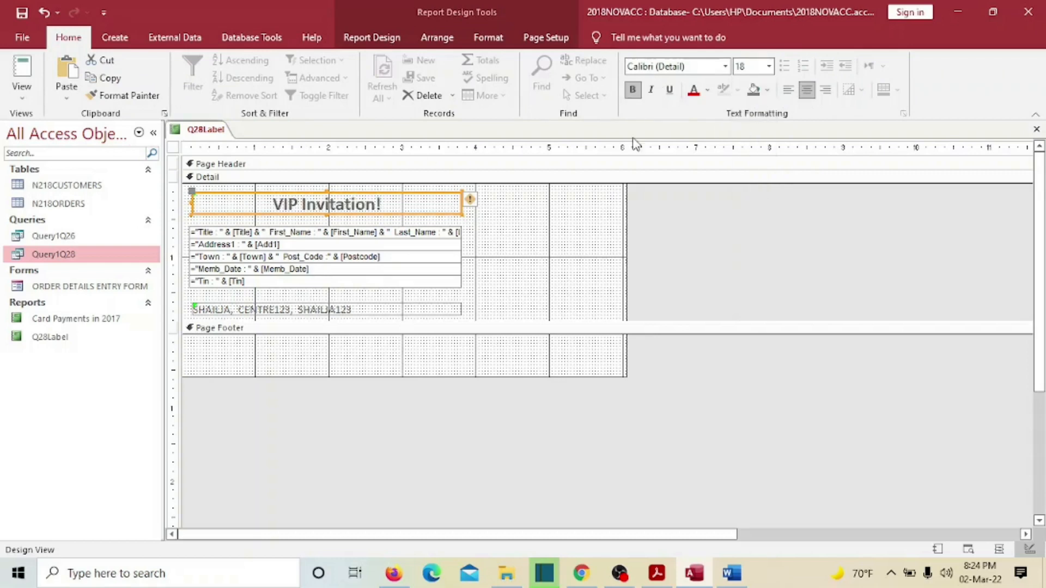
left_click(726, 66)
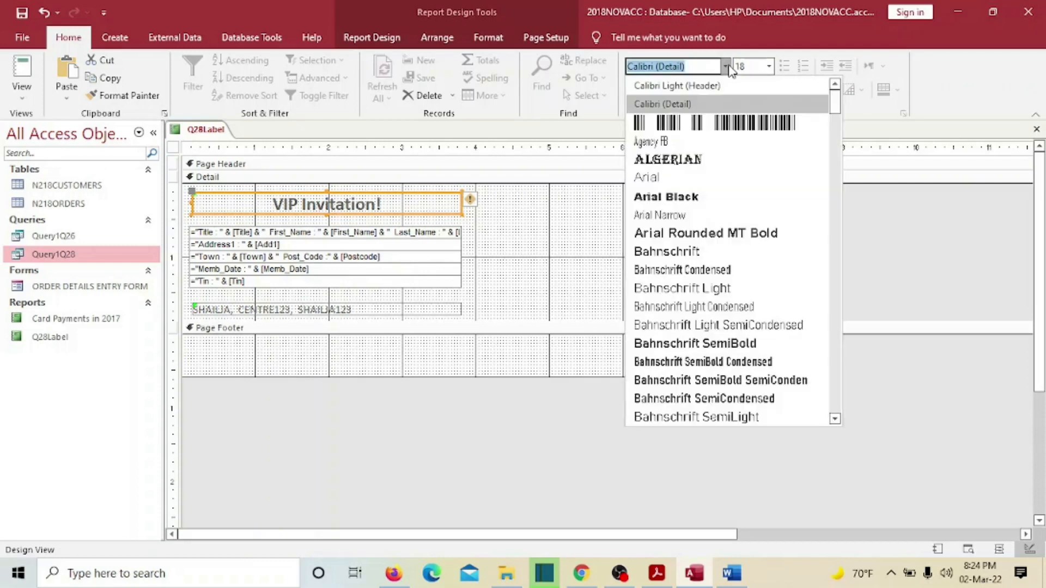
left_click(663, 200)
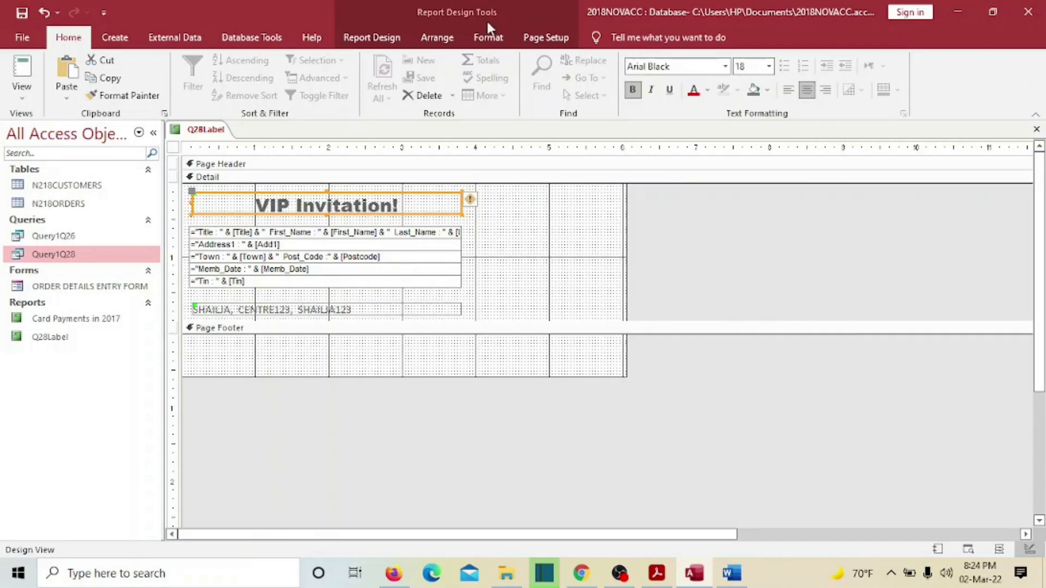
- Make the candidate details line size 12, centred and bold
left_click(349, 313)
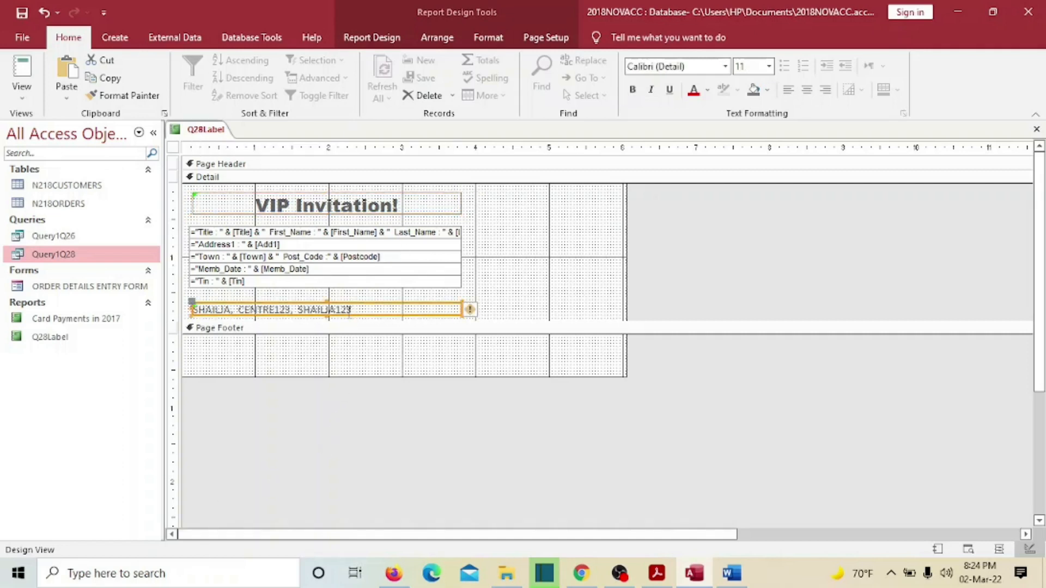
left_click(769, 65)
left_click(742, 142)
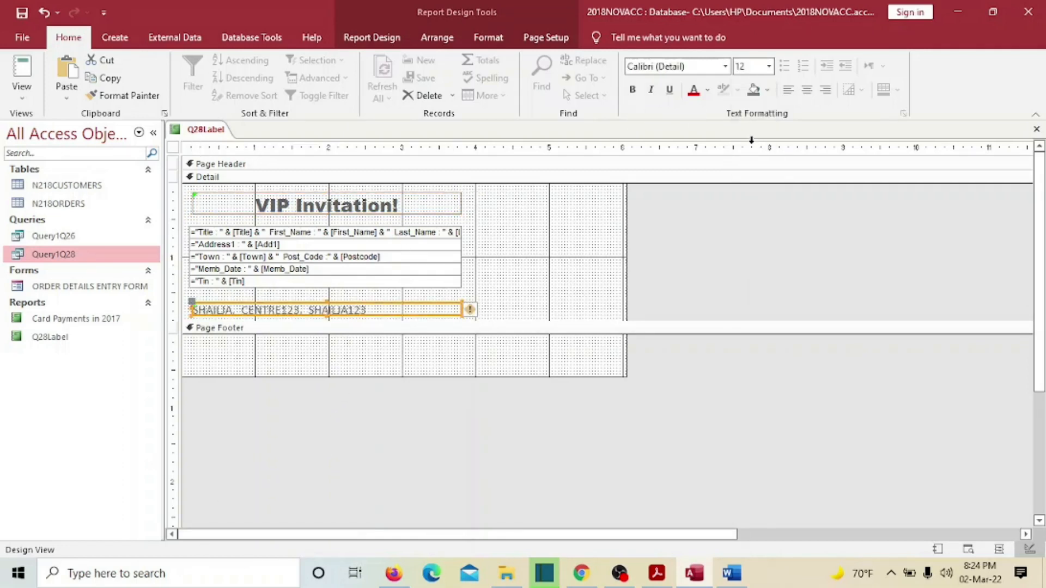
left_click(807, 93)
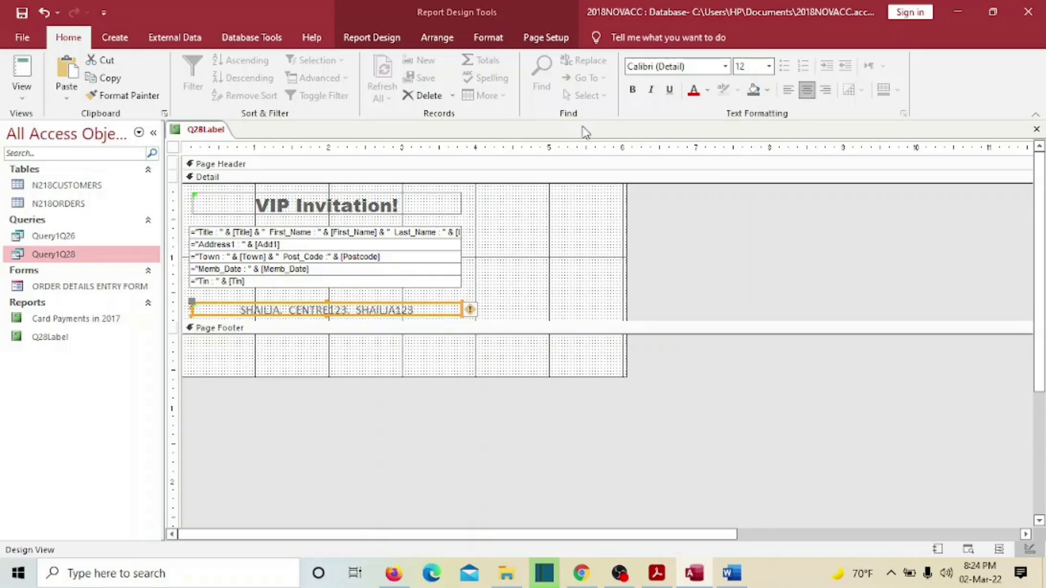
left_click(633, 90)
left_click(577, 271)
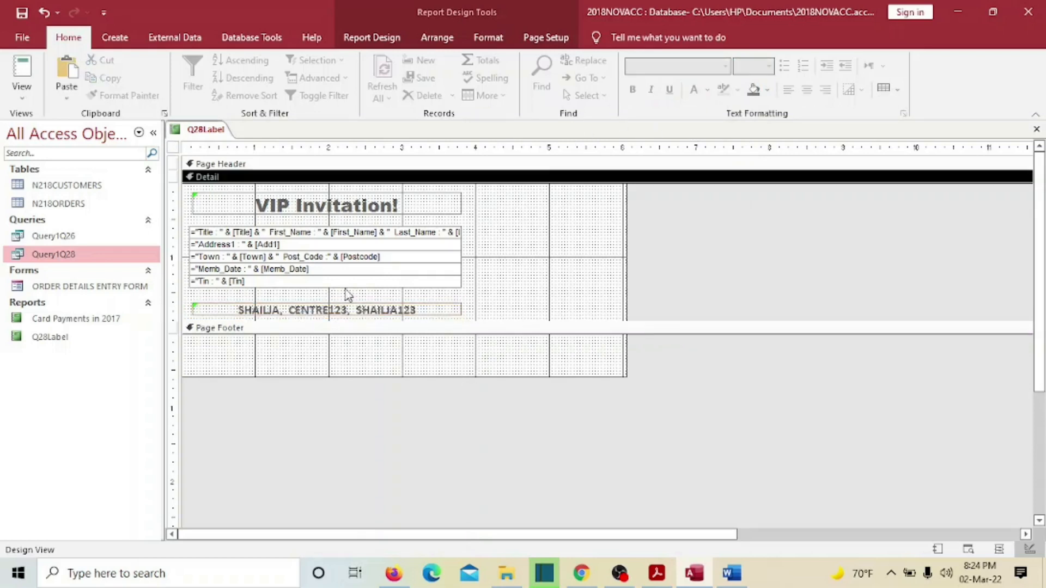
- Make the Detail section taller, undoing an accidental downward move of the Tin field
left_click_drag(362, 321, 321, 327)
left_click(326, 233)
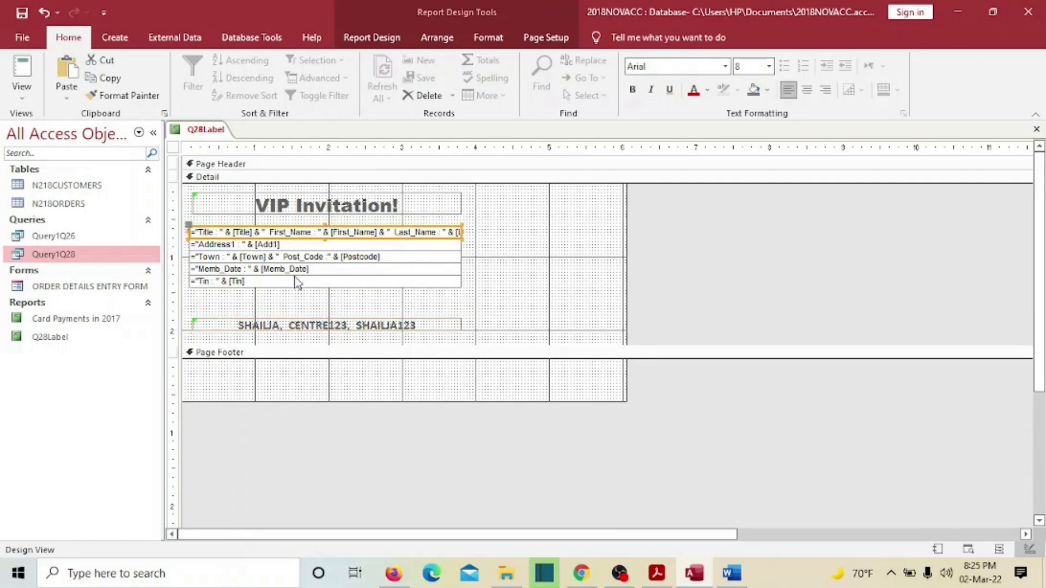
left_click(294, 284)
left_click_drag(294, 283, 295, 302)
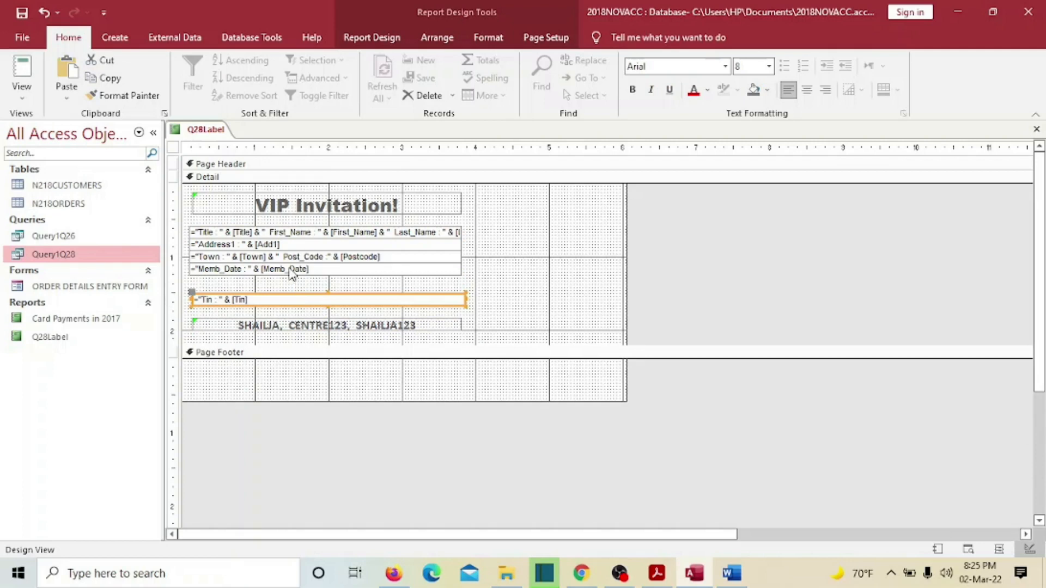
key("ctrl+z")
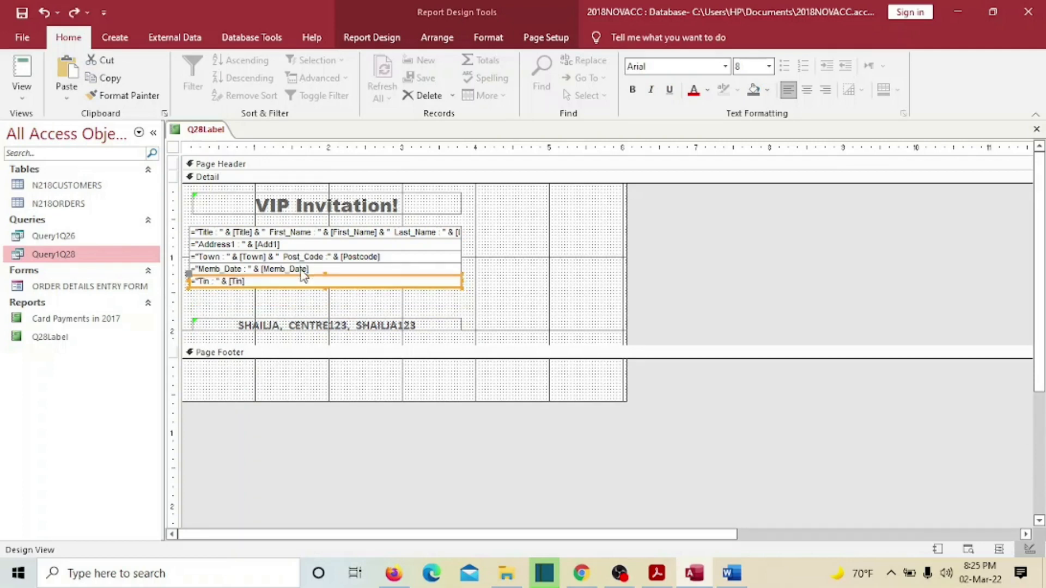
- Widen the Title/First_Name/Last_Name box, then trim it slightly so the whole expression fits
left_click(459, 233)
left_click_drag(462, 232, 561, 236)
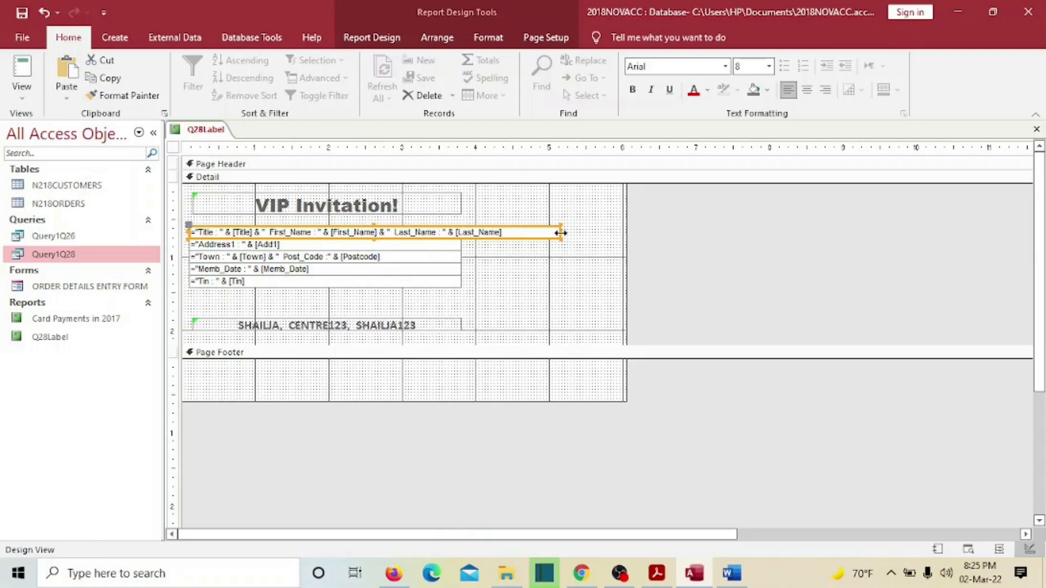
left_click_drag(561, 233, 507, 234)
left_click(657, 275)
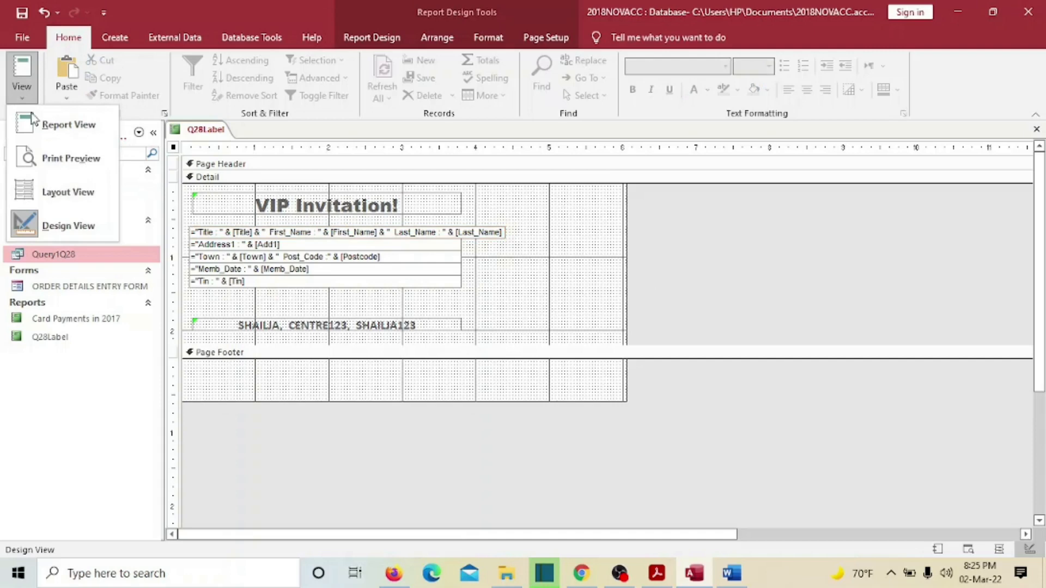
- Switch Q28Label from Layout View to Report View to see the rendered VIP Invitation labels
left_click(60, 192)
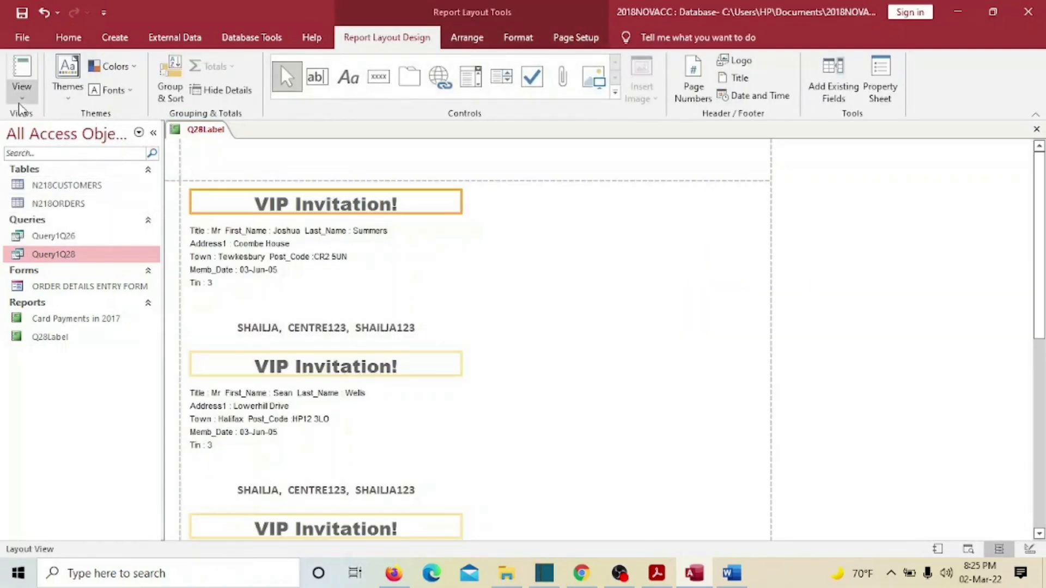
left_click(22, 90)
left_click(60, 121)
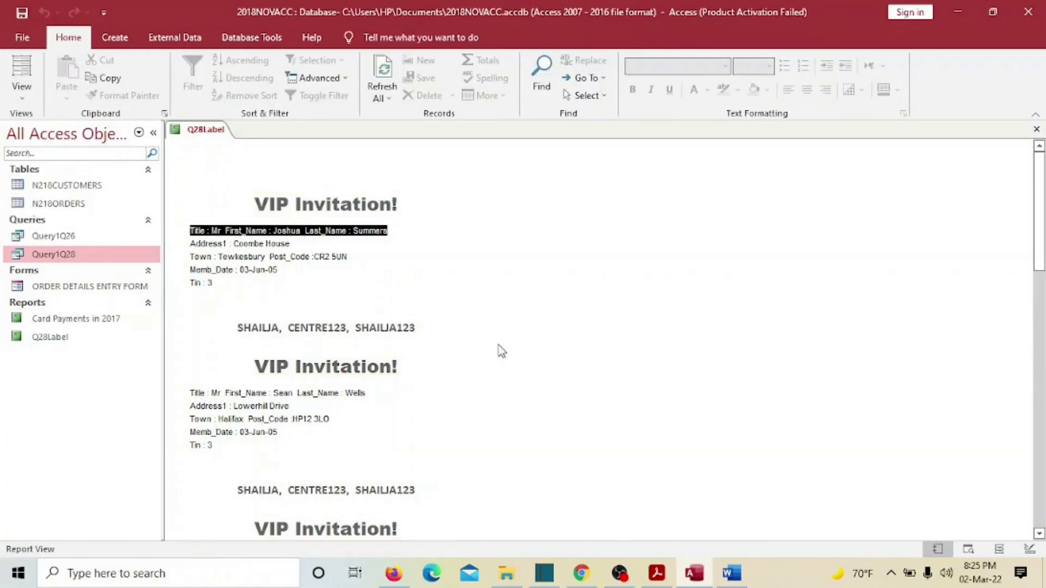
mouse_move(1039, 204)
left_mouse_down()
mouse_move(1043, 522)
mouse_move(1043, 194)
left_mouse_up()
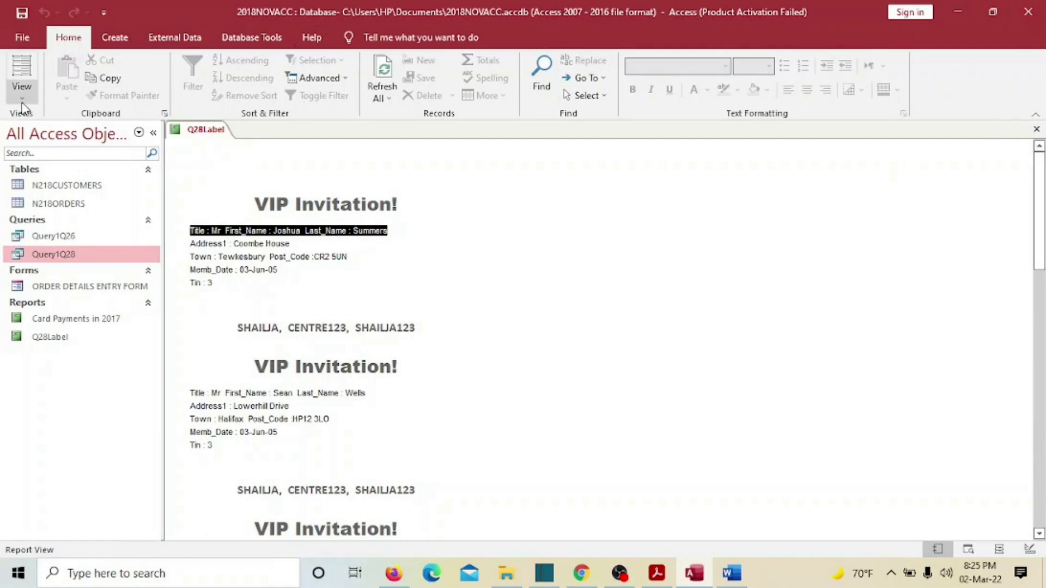
- Print-preview the full label page, which shows the right-hand column clipped, then close the preview
left_click(426, 281)
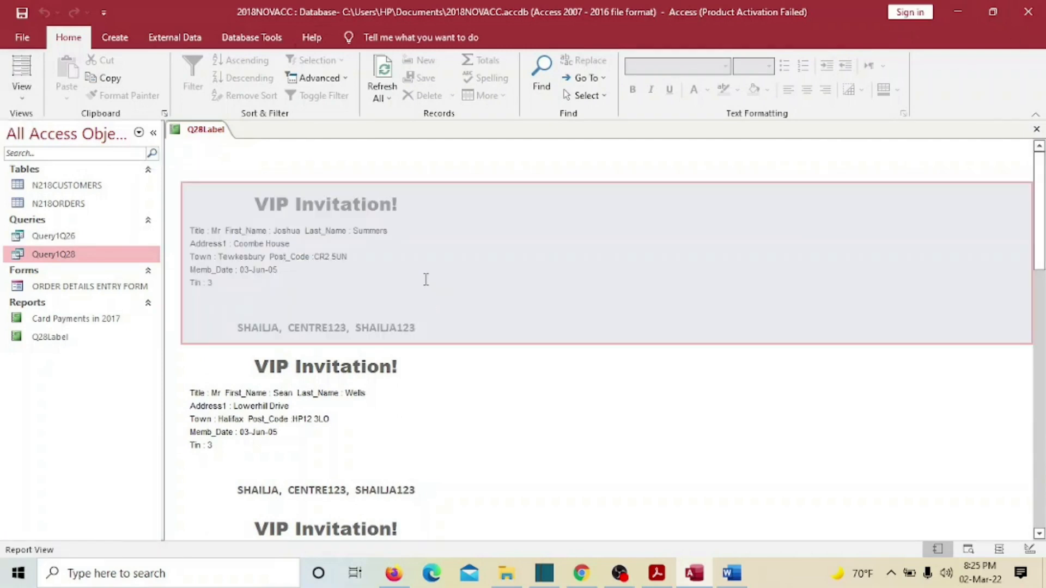
left_click(650, 440)
left_click(34, 100)
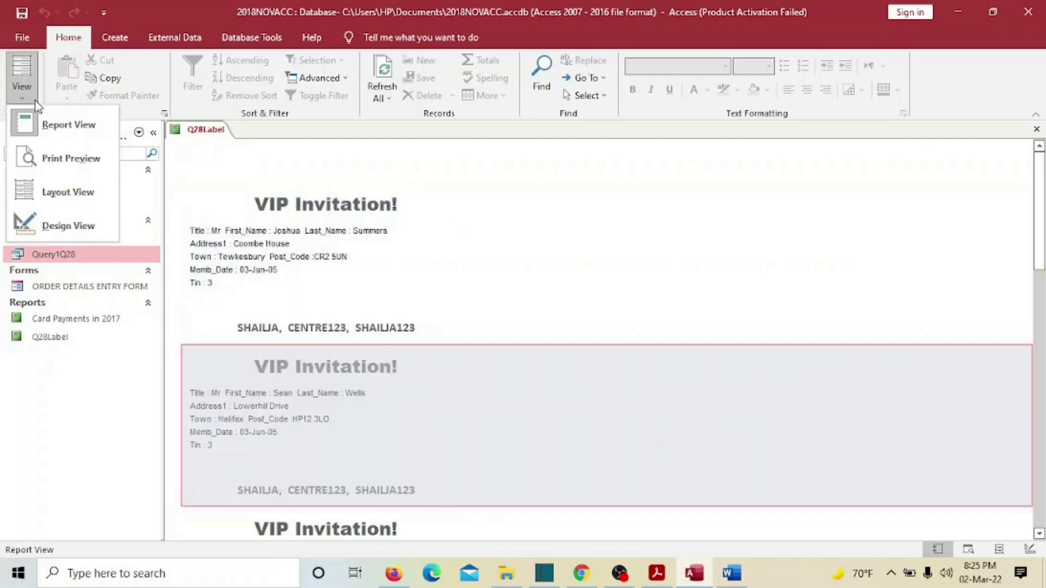
left_click(71, 162)
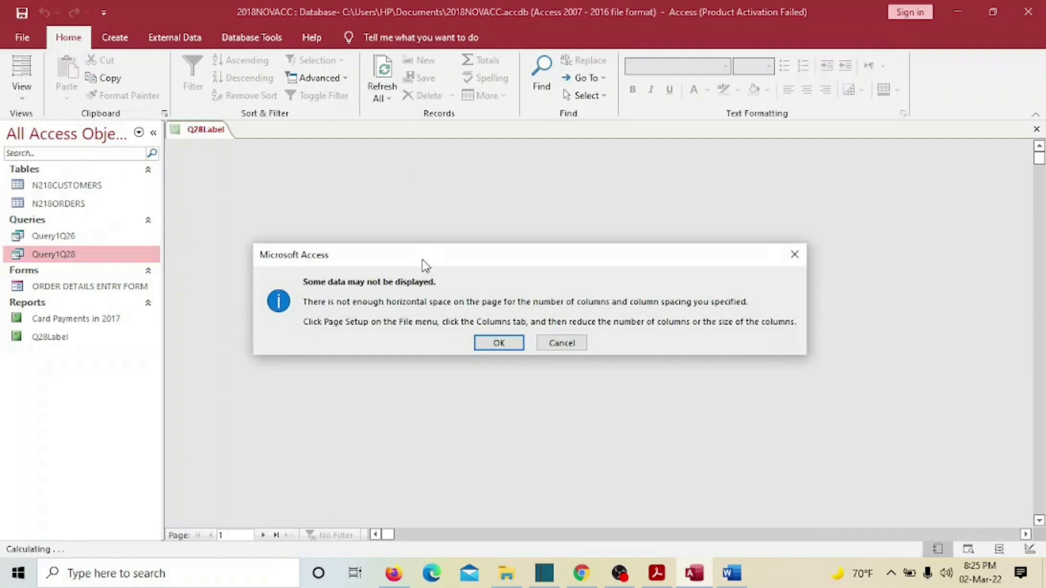
left_click(492, 346)
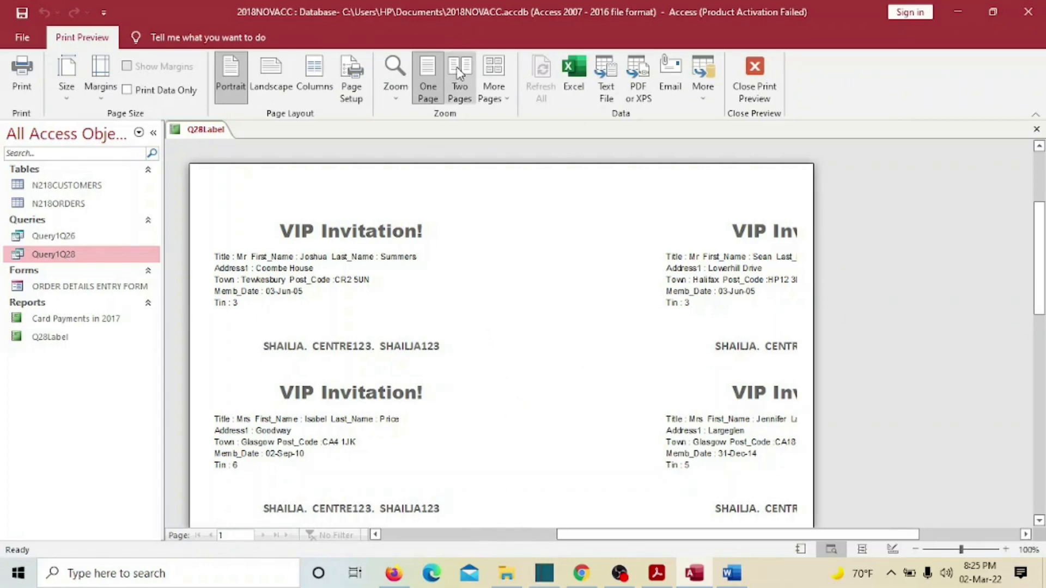
left_click(684, 257)
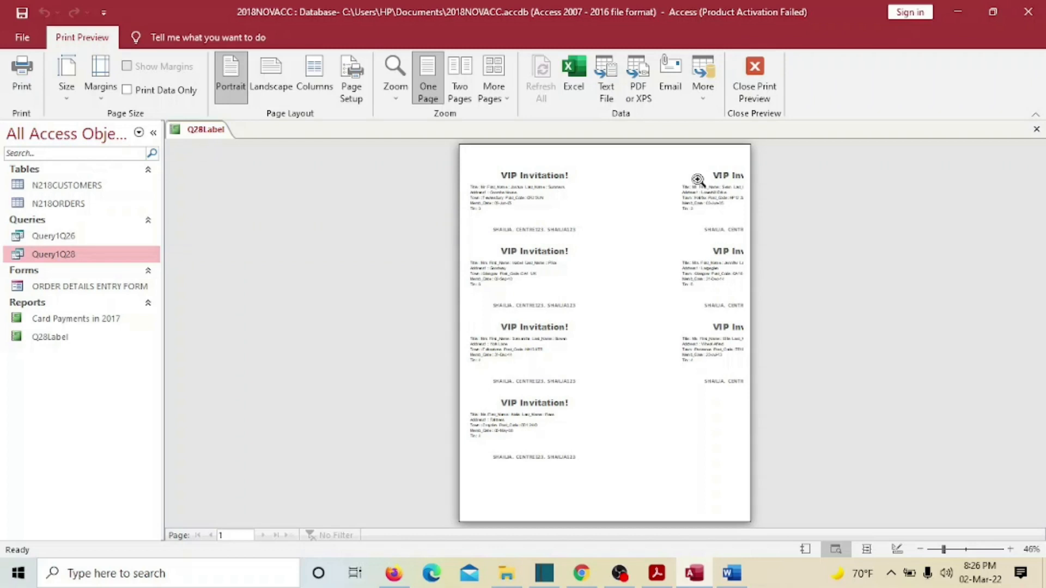
left_click(749, 77)
- In Design View, narrow the report's width so both label columns fit
left_click(22, 88)
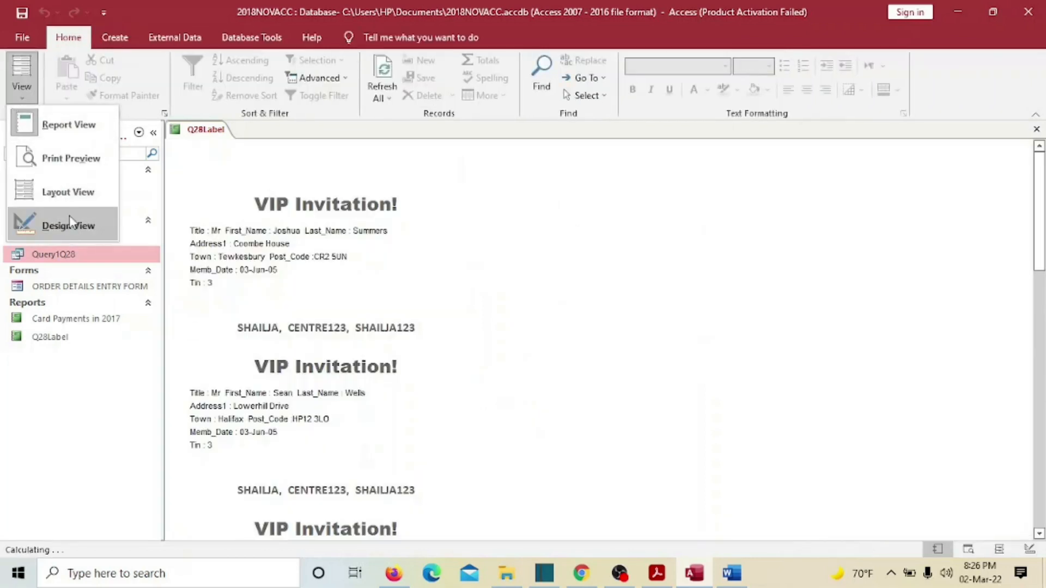
left_click(69, 223)
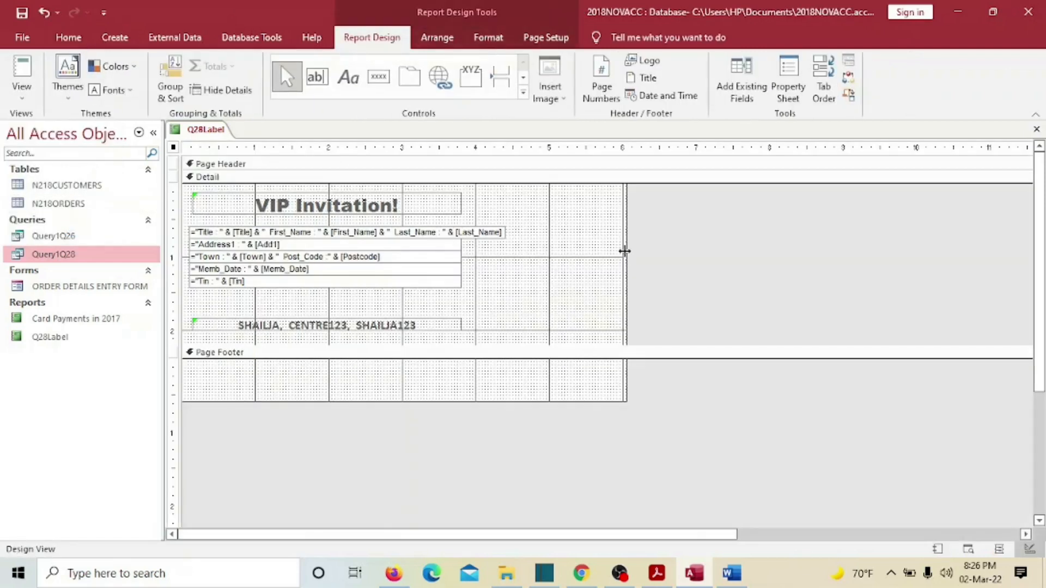
left_click_drag(625, 251, 509, 255)
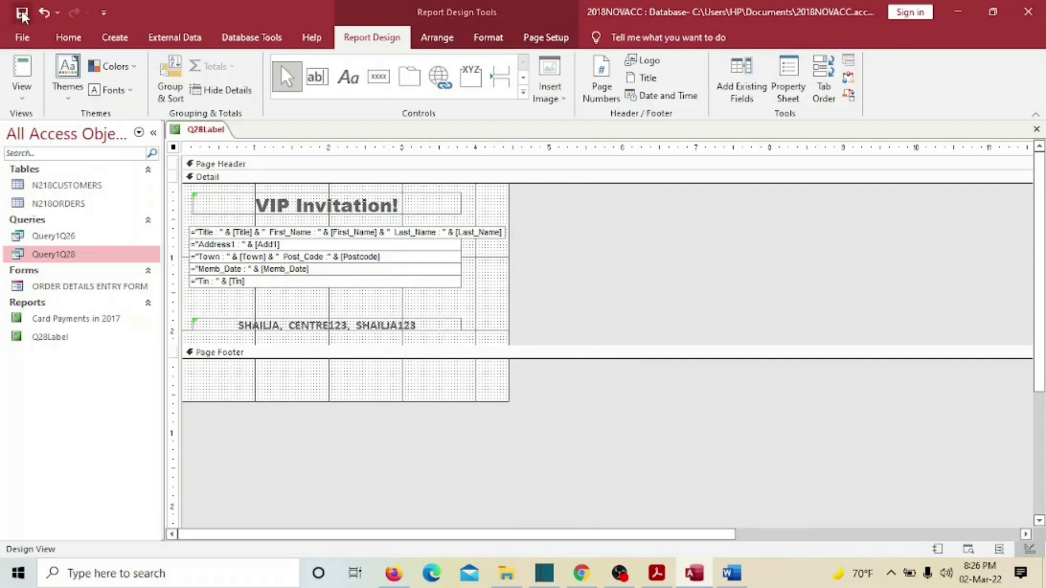
- Print-preview the report to confirm all seven labels fit fully in two columns
left_click(22, 87)
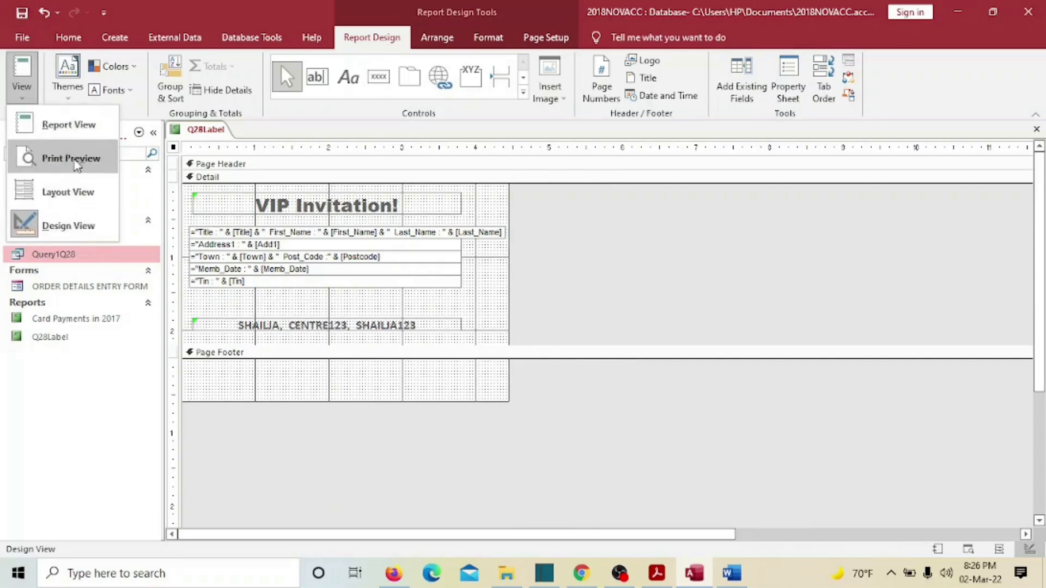
left_click(76, 163)
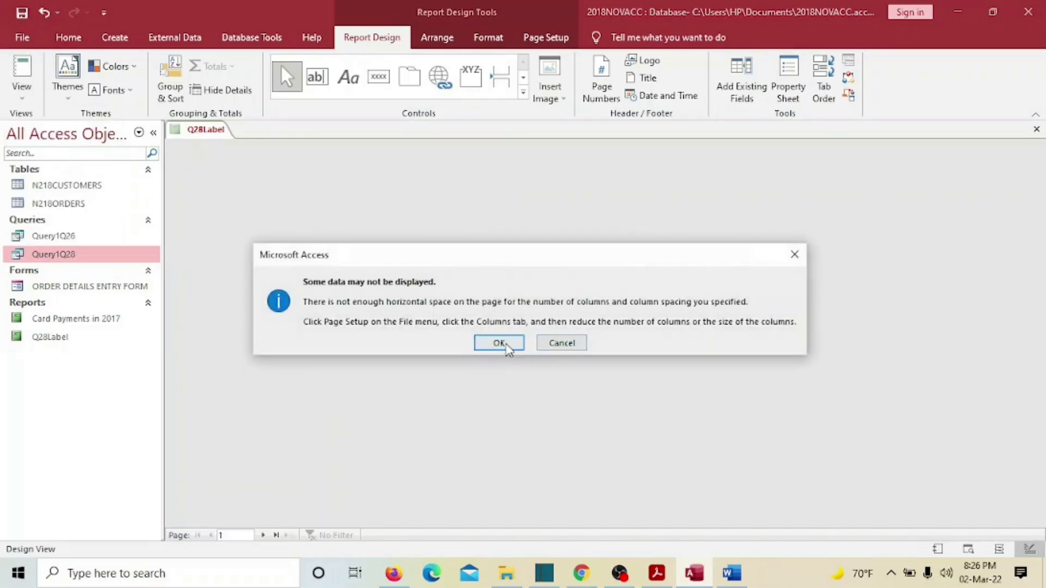
left_click(499, 344)
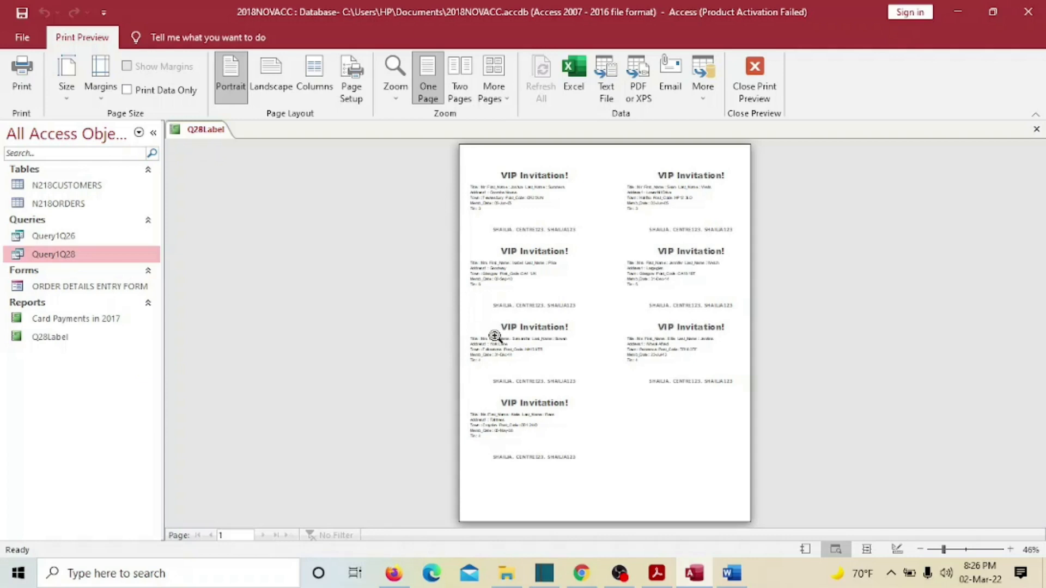
left_click(754, 76)
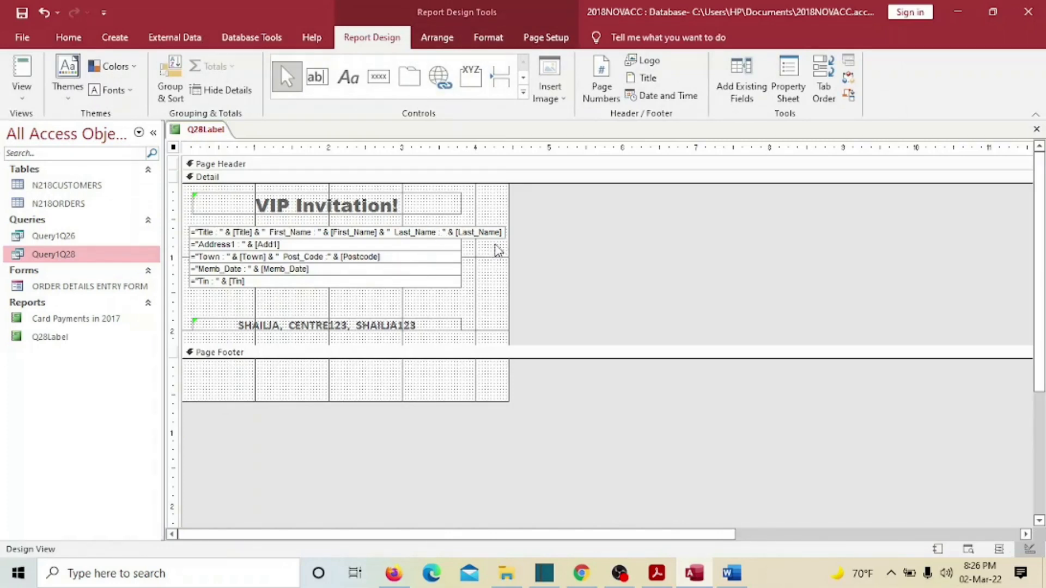
- Nudge the Title/First_Name/Last_Name box slightly to the left
left_click(486, 233)
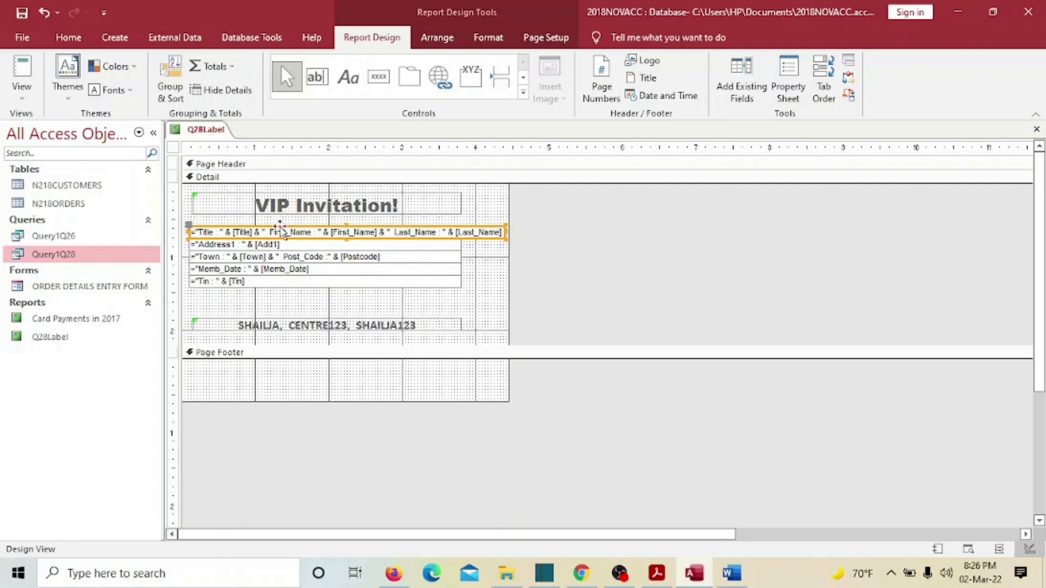
left_click(280, 231)
left_click_drag(280, 231, 280, 231)
- Print-preview the two-column label page again, accepting the space warning
left_click(22, 93)
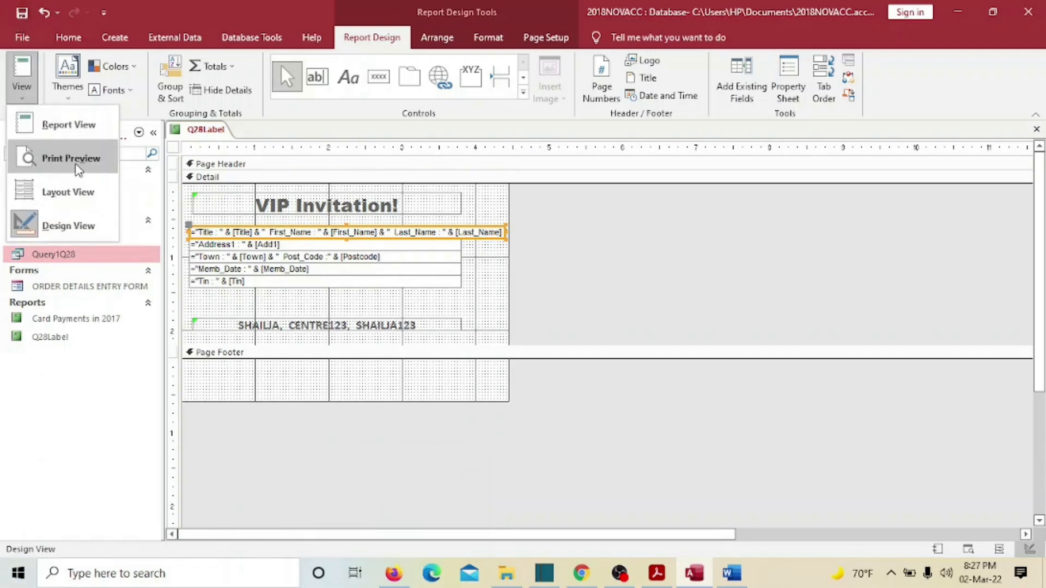
left_click(82, 159)
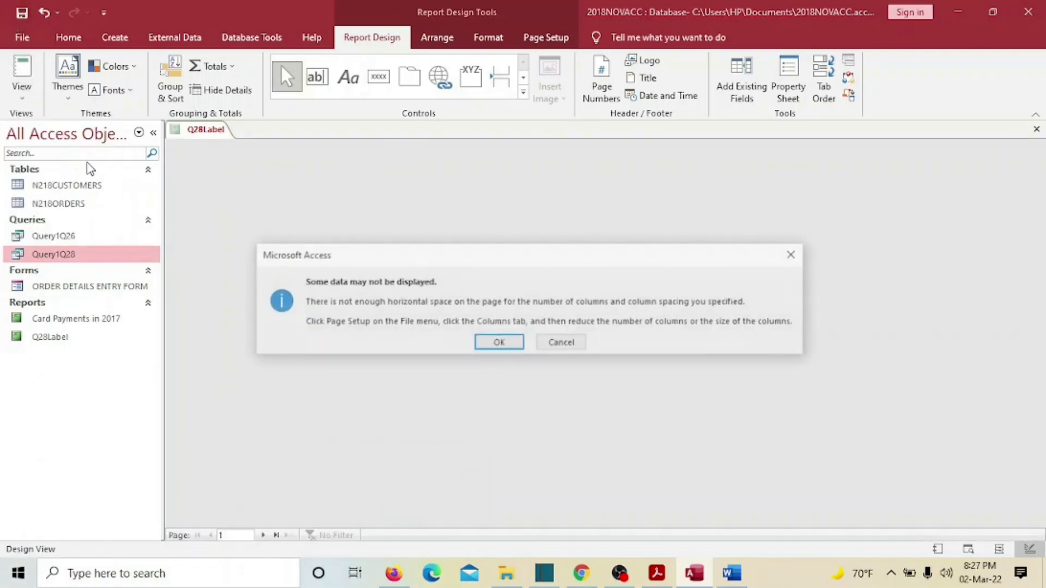
left_click(485, 344)
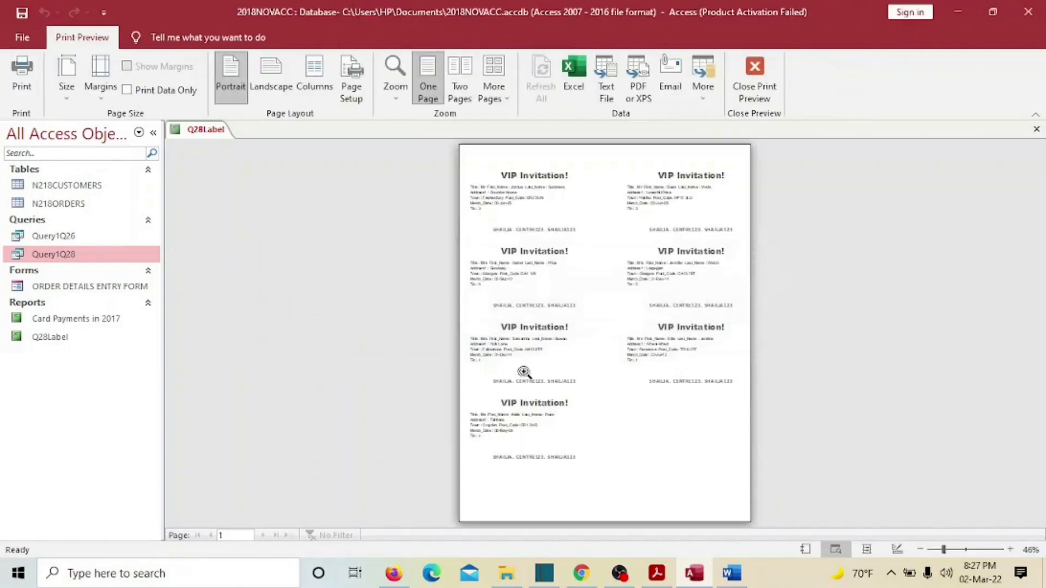
- Magnify the preview to 100% and check each label's field lines and candidate details
left_click(693, 265)
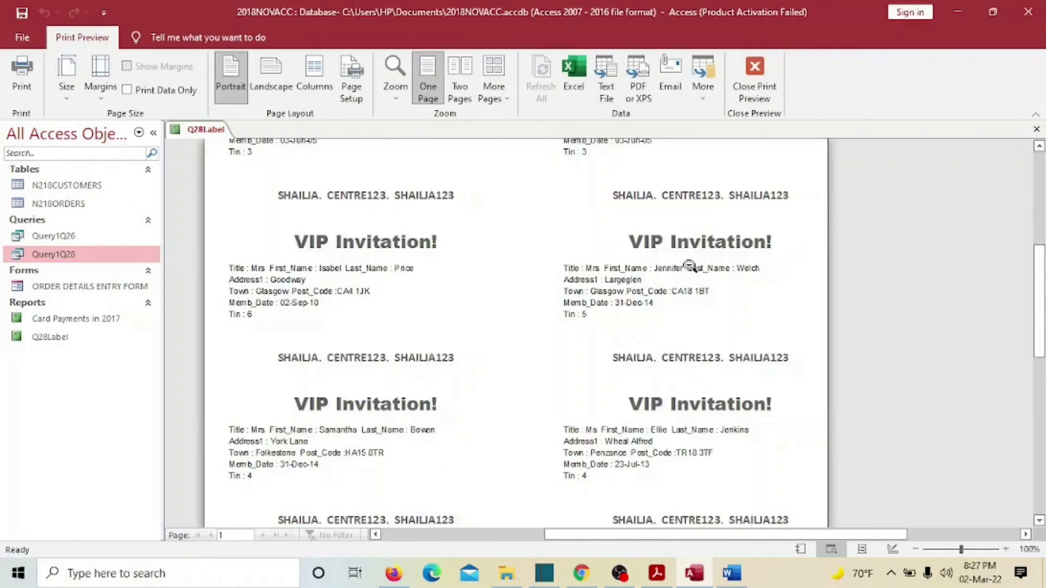
scroll(692, 336, "up", 2)
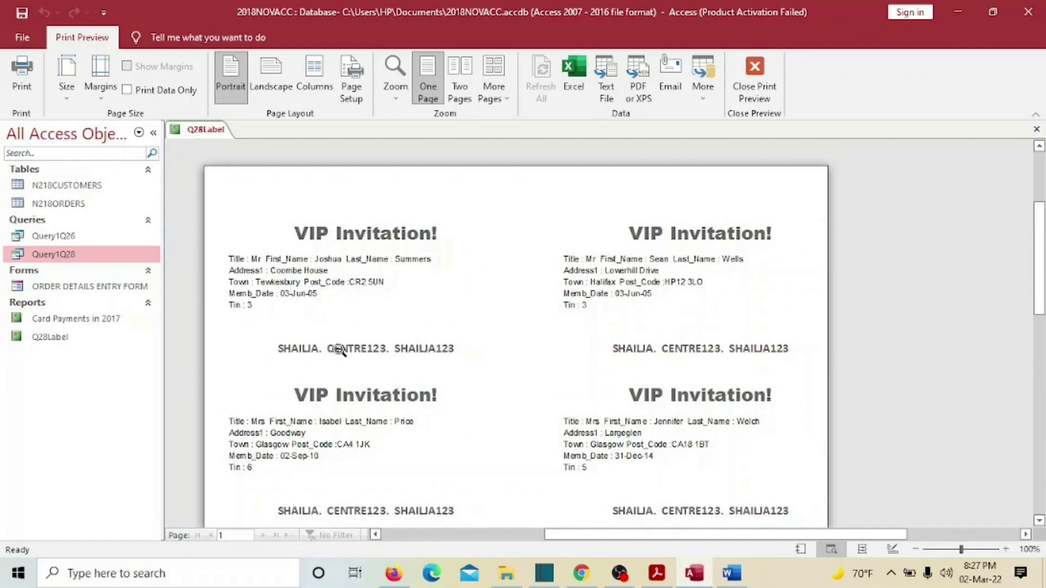
scroll(339, 349, "down", 5)
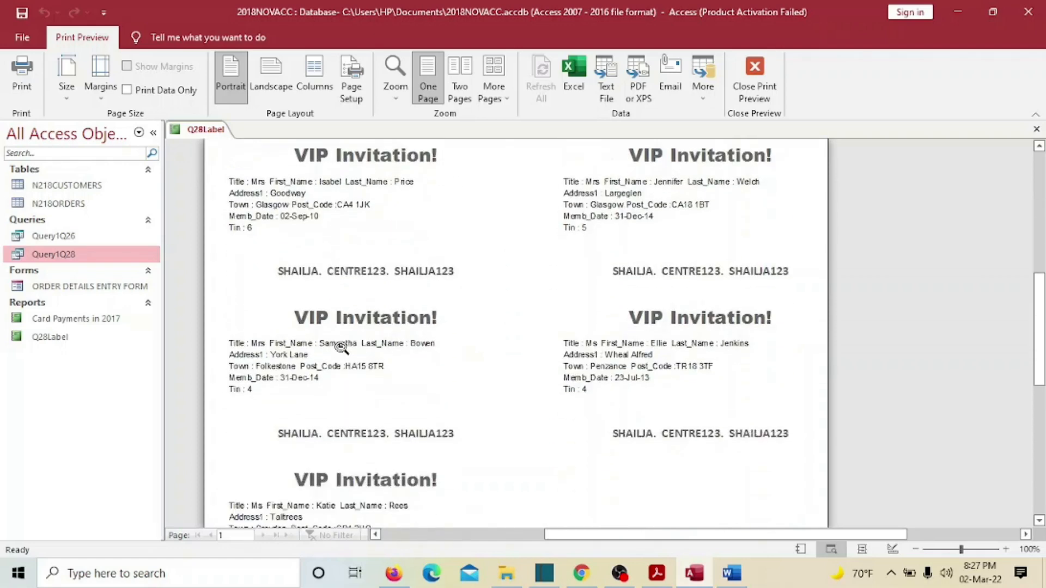
scroll(342, 347, "up", 6)
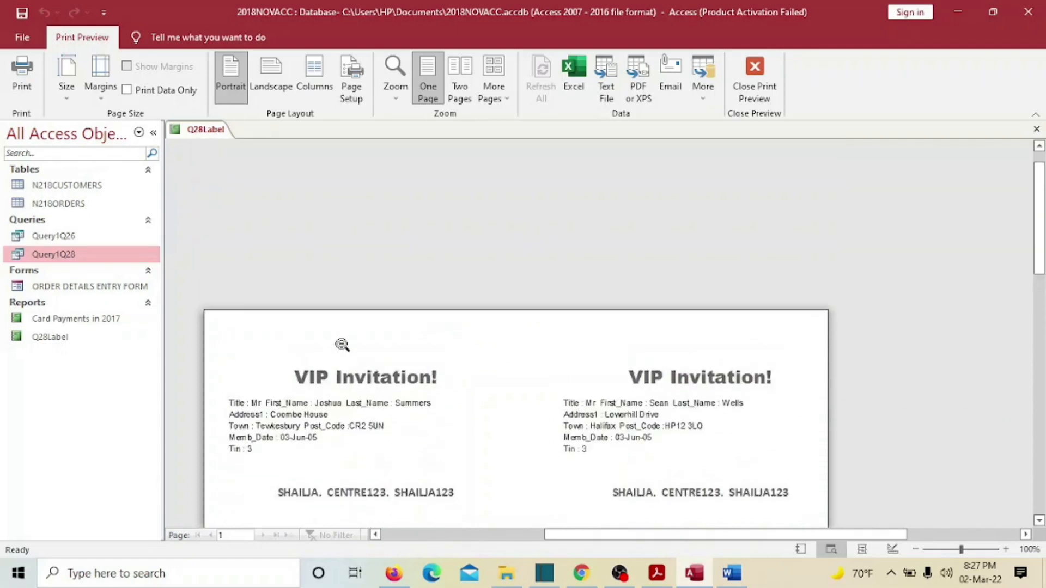
scroll(343, 343, "down", 3)
scroll(342, 344, "down", 4)
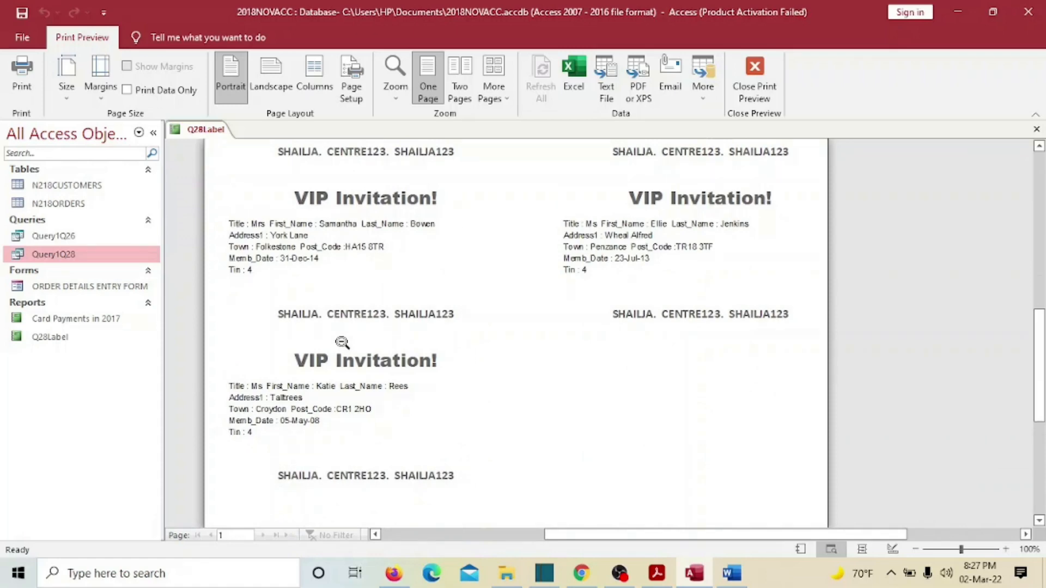
scroll(342, 343, "up", 6)
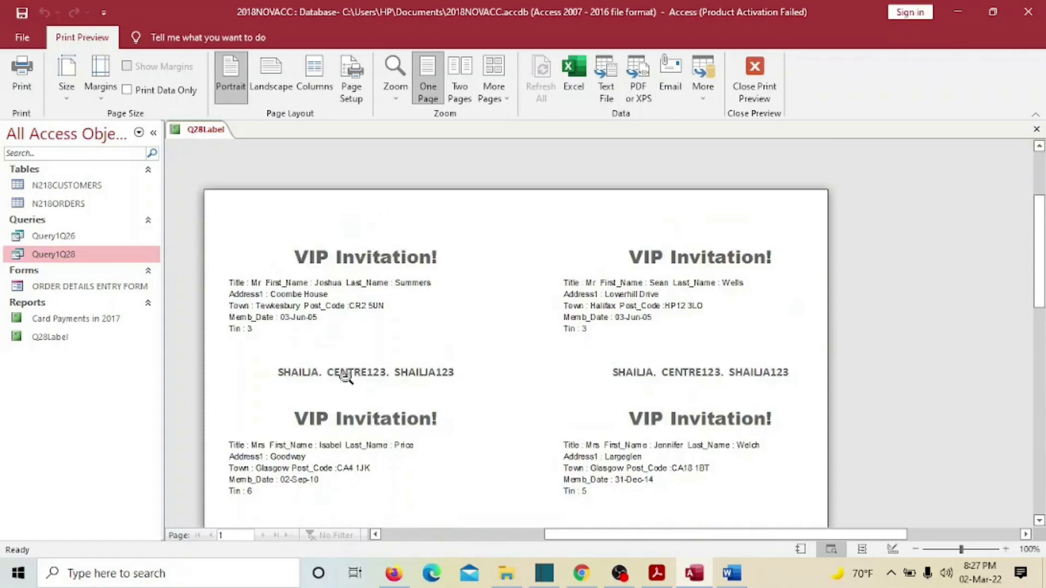
- Shorten the Detail section by raising the Page Footer bar, then print-preview the labels
left_click(754, 76)
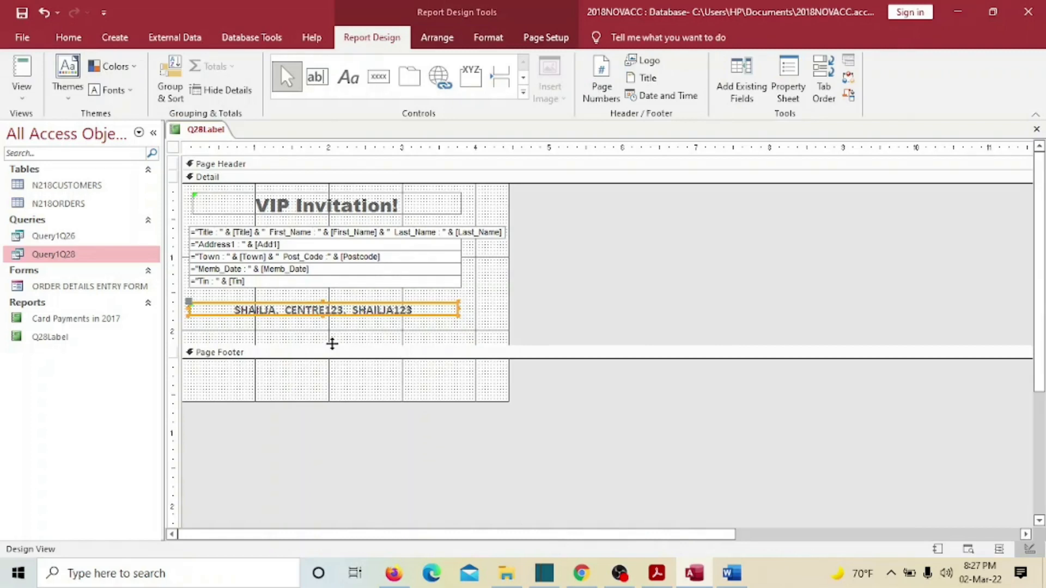
left_click_drag(331, 344, 327, 329)
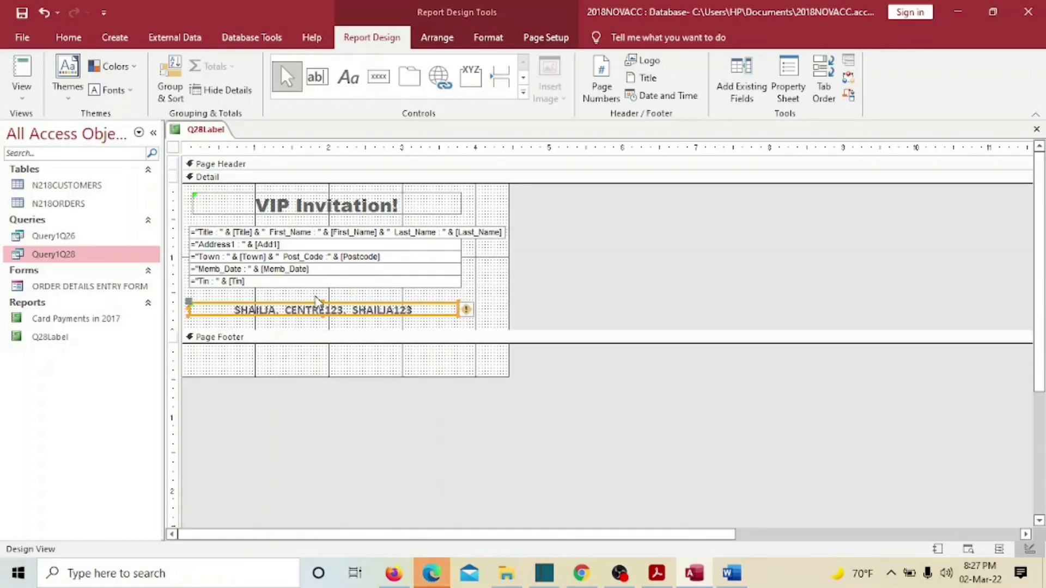
left_click(21, 91)
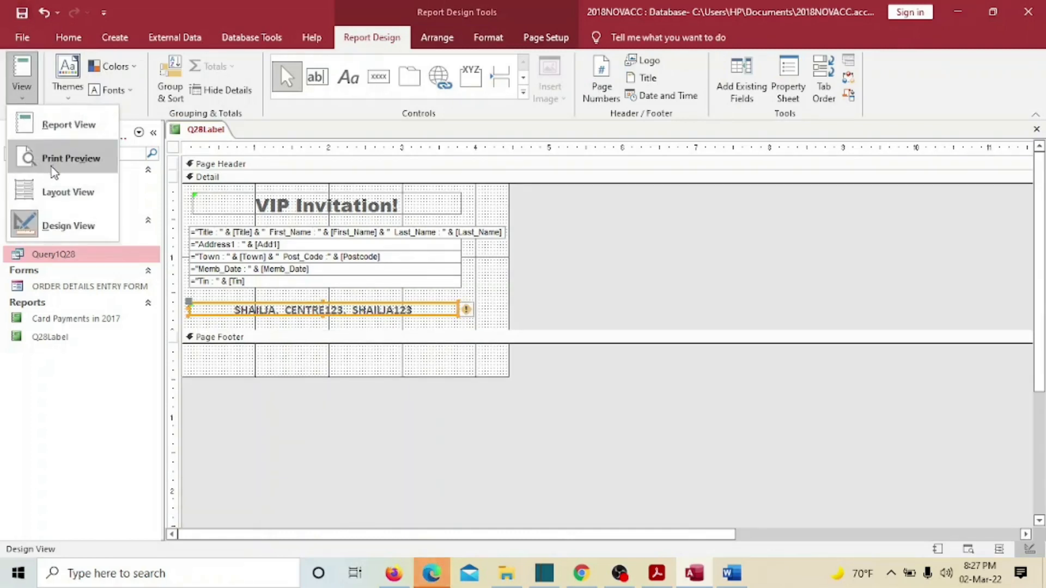
left_click(69, 157)
left_click(484, 343)
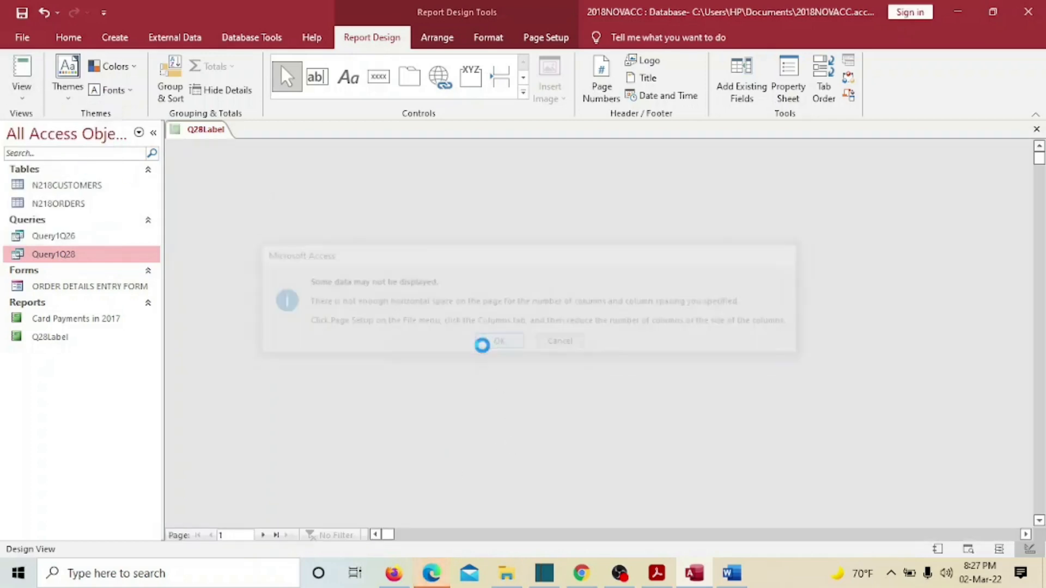
- Check the labels down the preview, then close it and bring up the exam question PDF
scroll(607, 399, "down", 2)
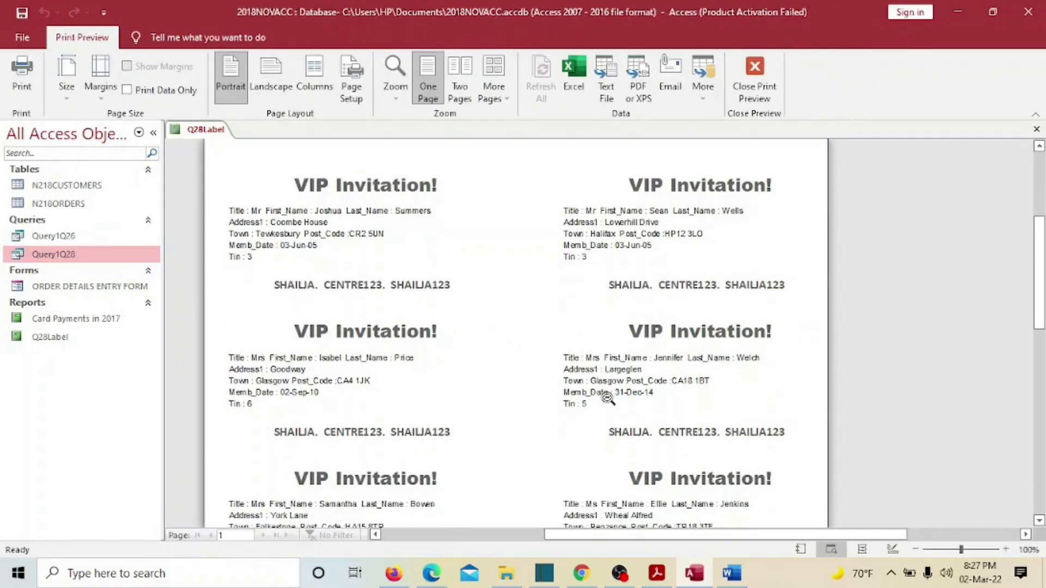
scroll(608, 399, "down", 5)
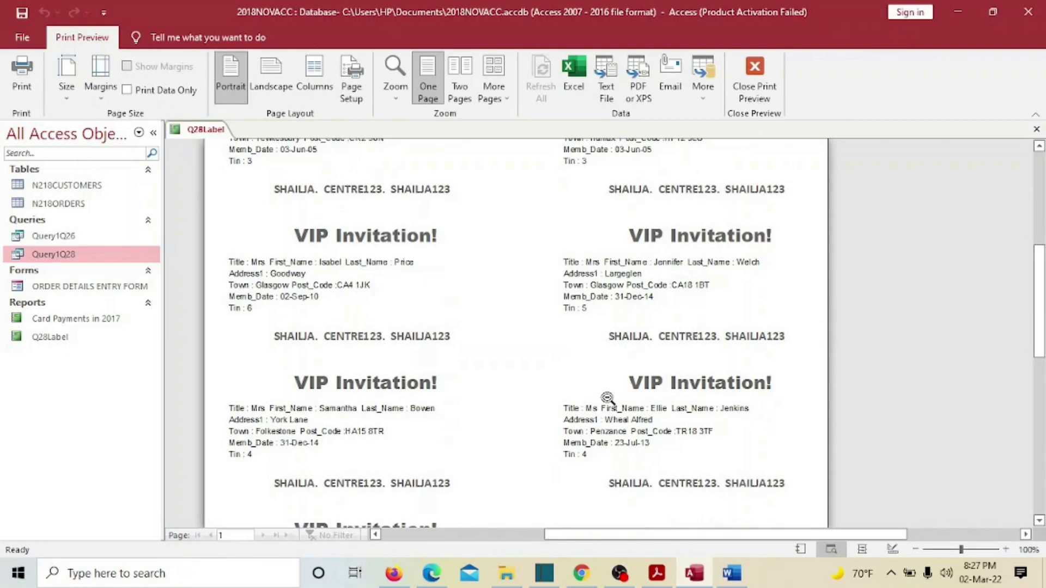
scroll(607, 399, "down", 3)
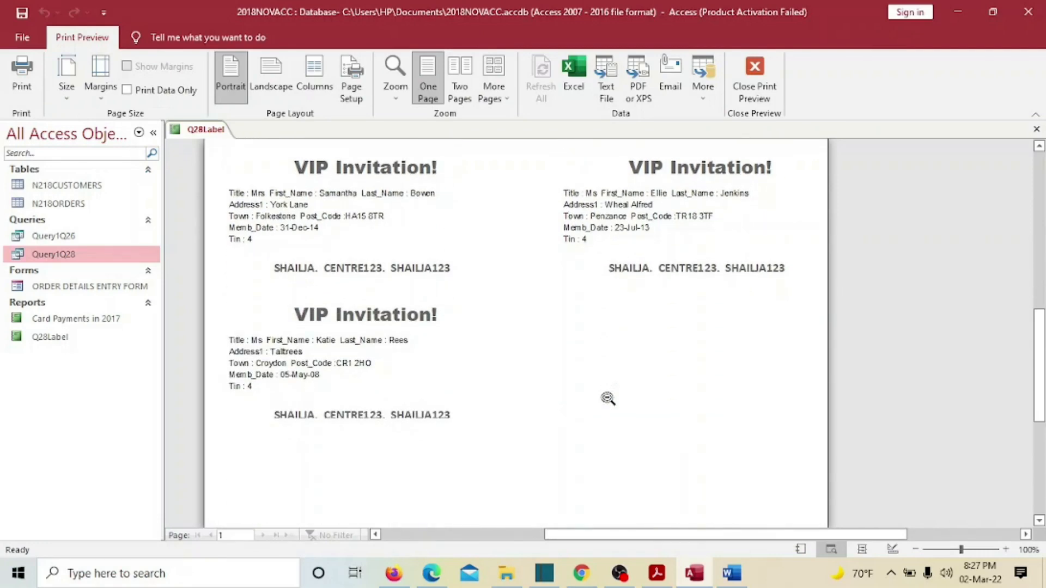
scroll(607, 398, "up", 10)
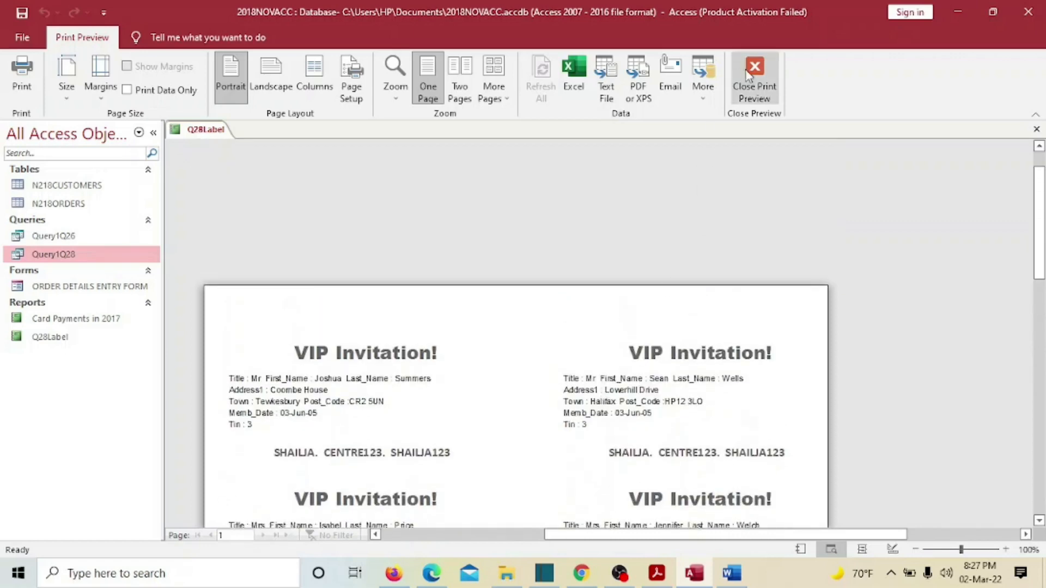
left_click(754, 76)
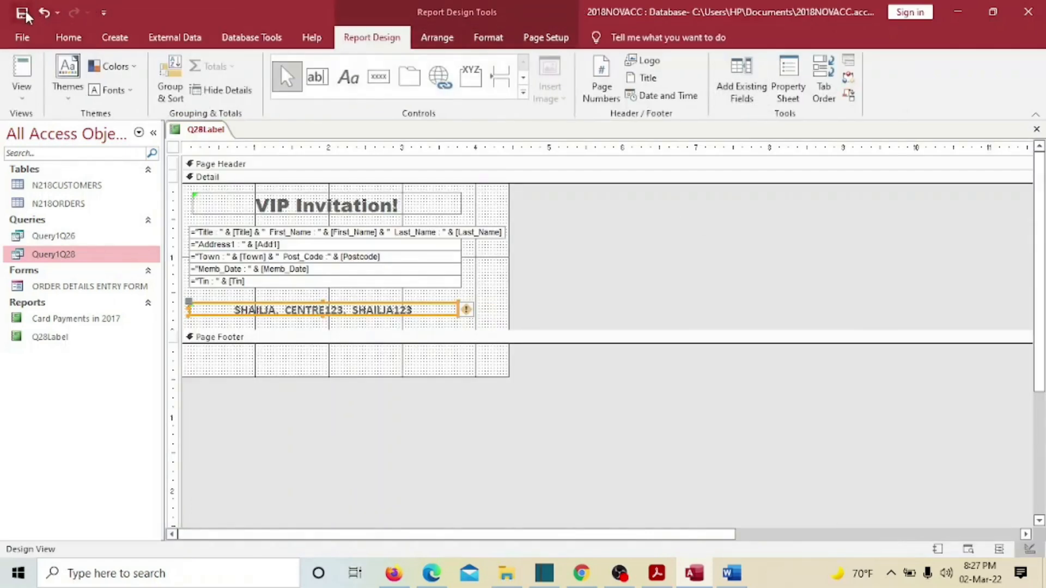
left_click(657, 574)
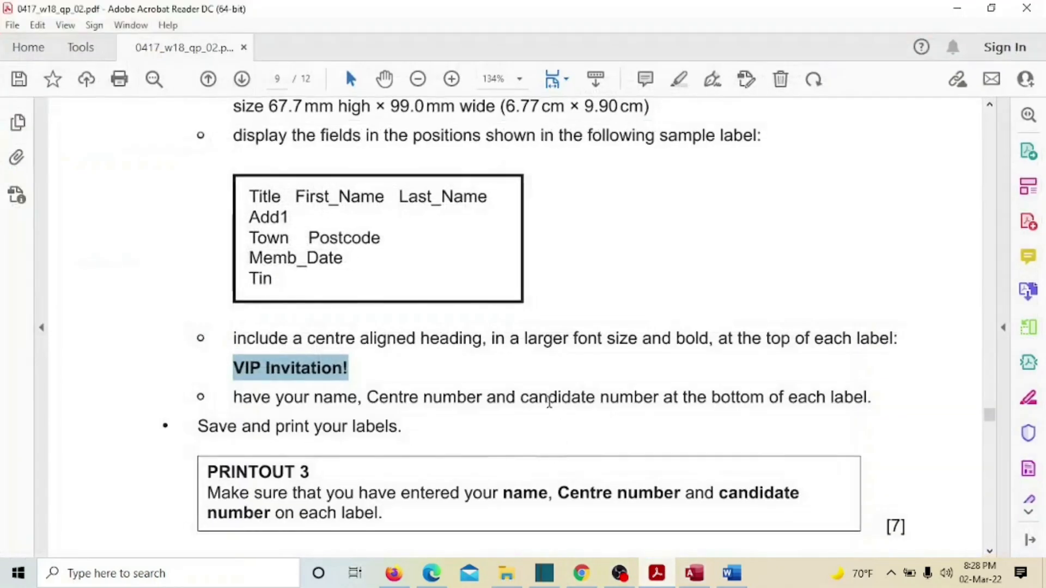
- Highlight question 28's label requirements in yellow
scroll(549, 401, "down", 3)
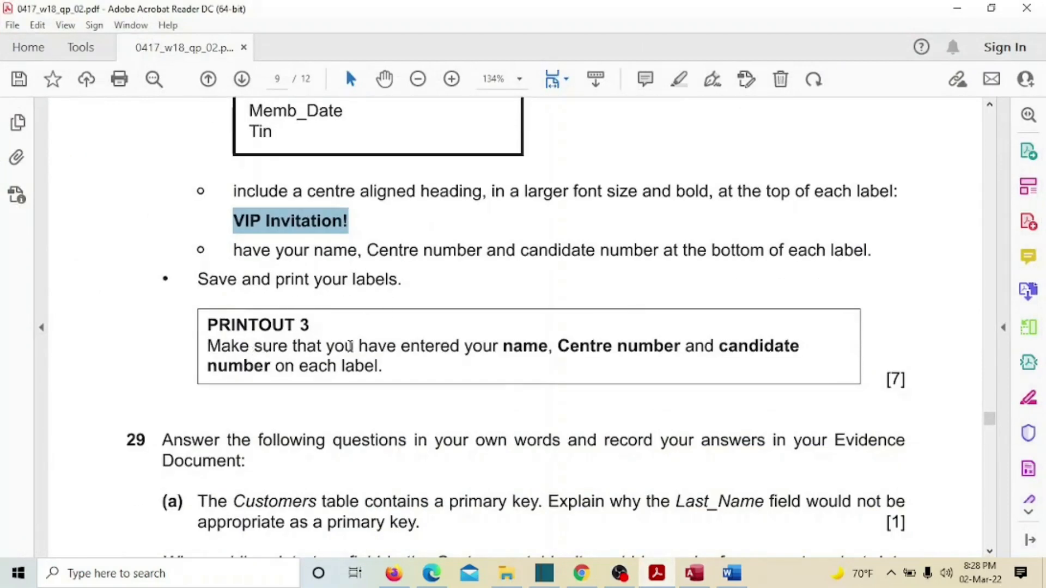
scroll(566, 374, "up", 8)
scroll(567, 373, "down", 5)
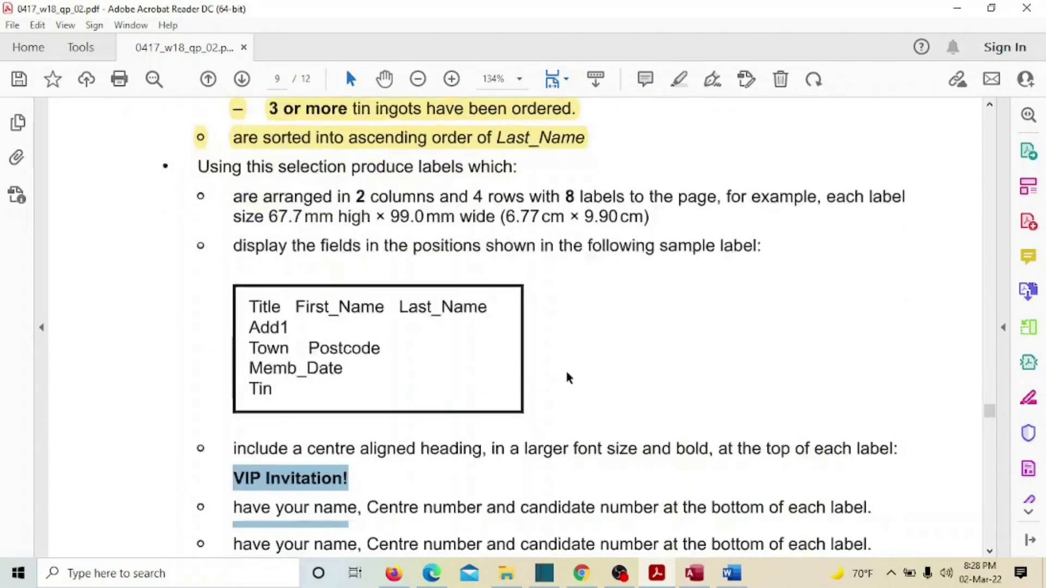
scroll(567, 373, "up", 3)
scroll(567, 373, "down", 3)
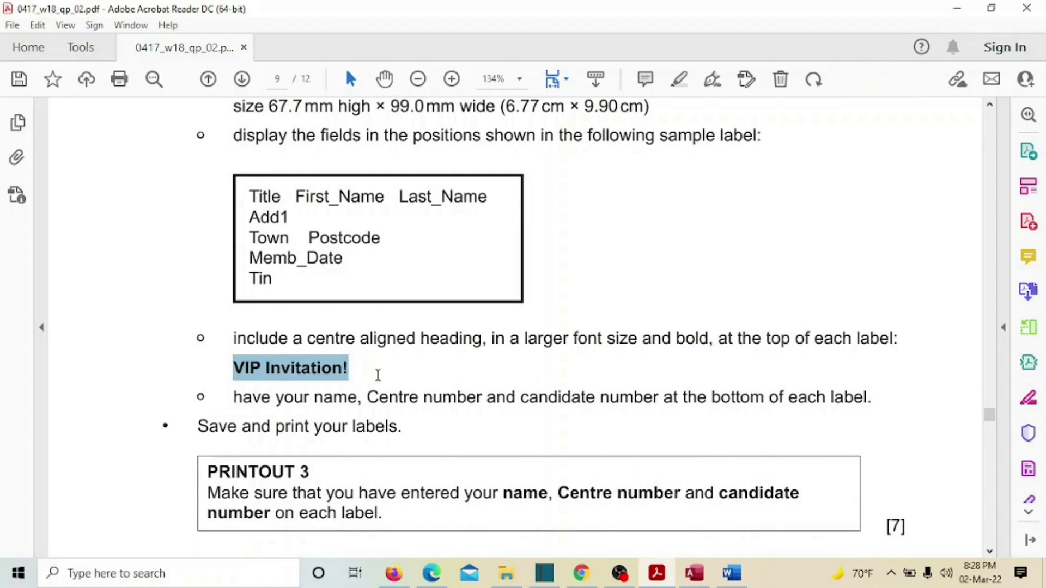
scroll(368, 387, "up", 6)
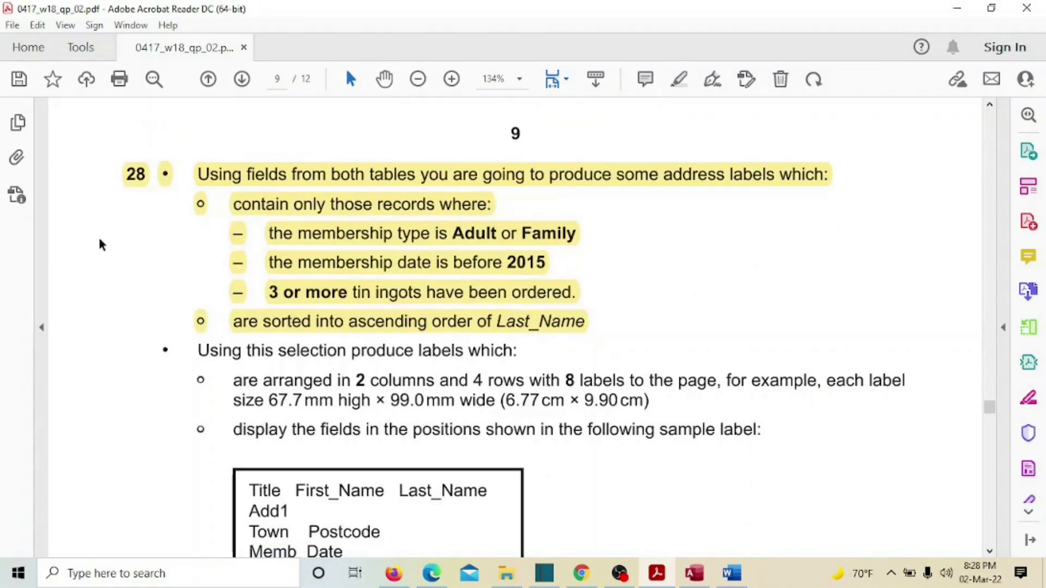
left_click_drag(199, 349, 691, 415)
left_click(704, 387)
- Scroll on to question 29 and return to the Access report design
scroll(702, 392, "down", 5)
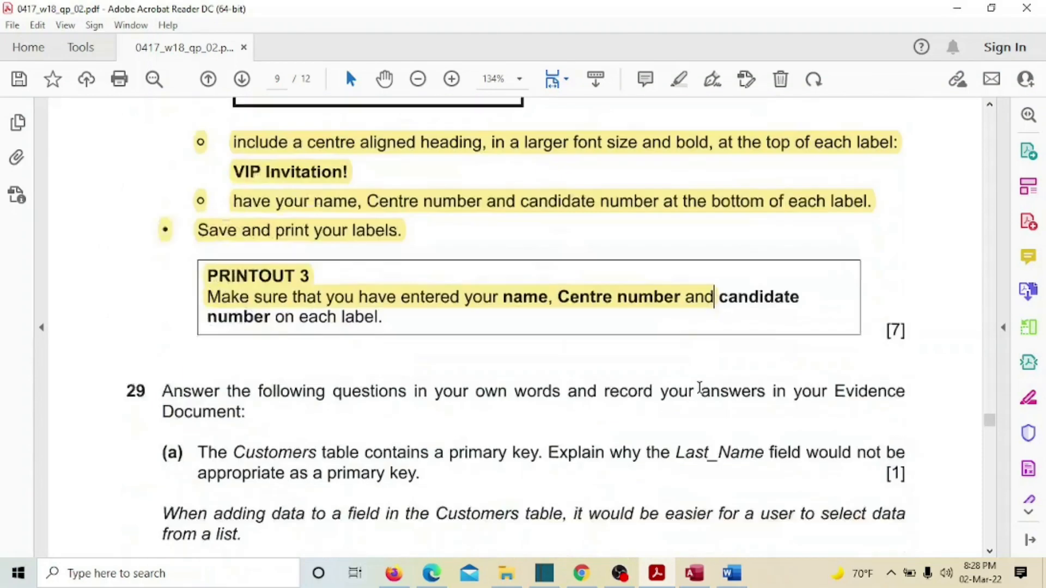
scroll(702, 391, "down", 1)
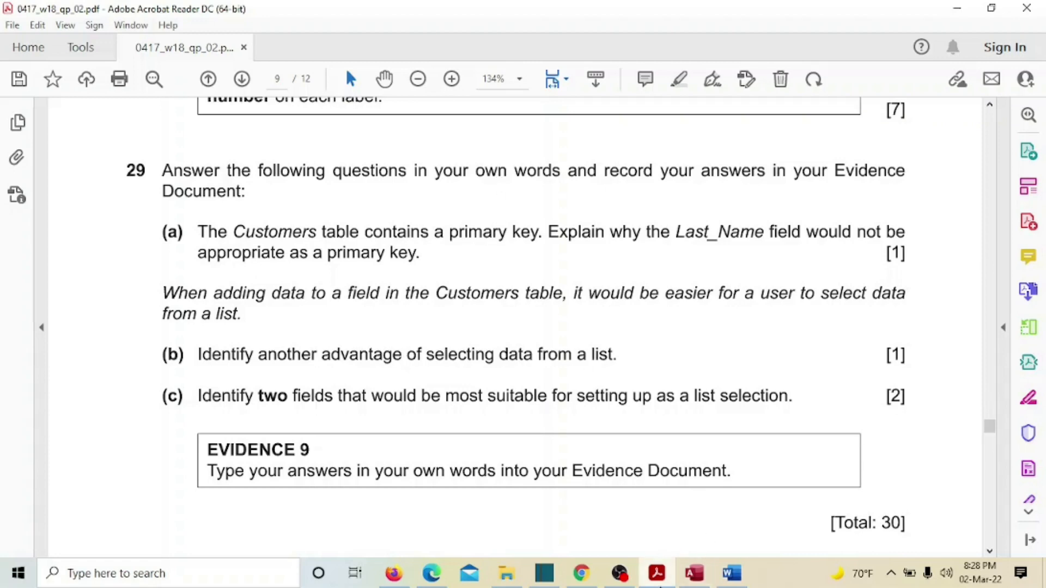
left_click(692, 574)
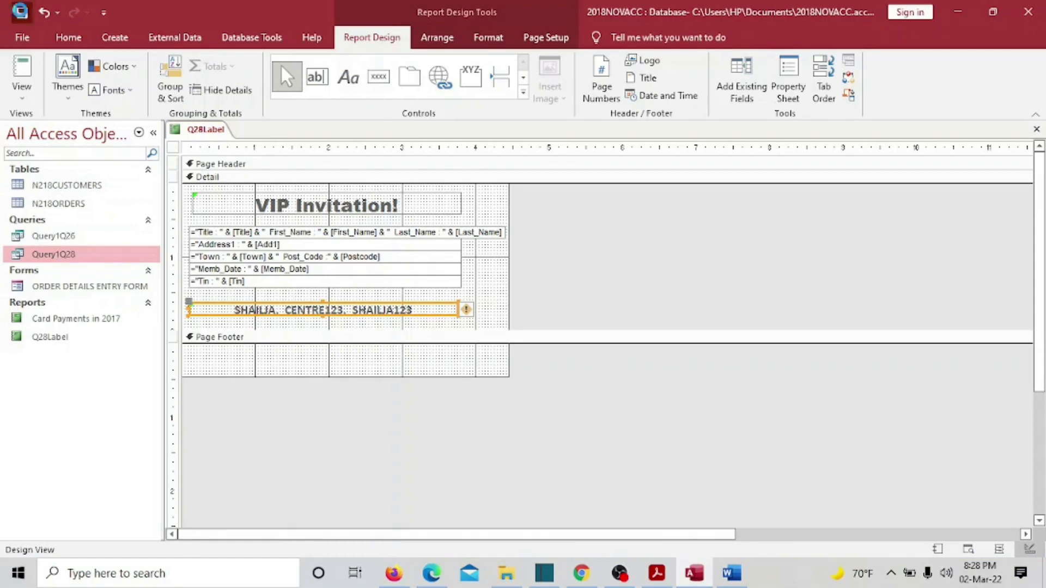
- Open the N218CUSTOMERS datasheet and scroll through its selected Last_Name column
left_click(88, 184)
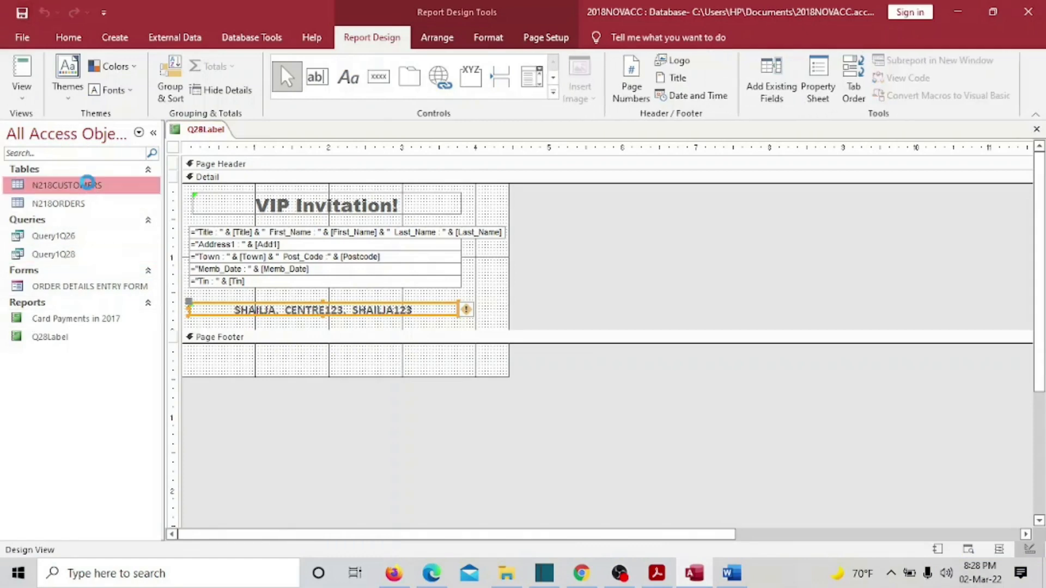
double_click(88, 184)
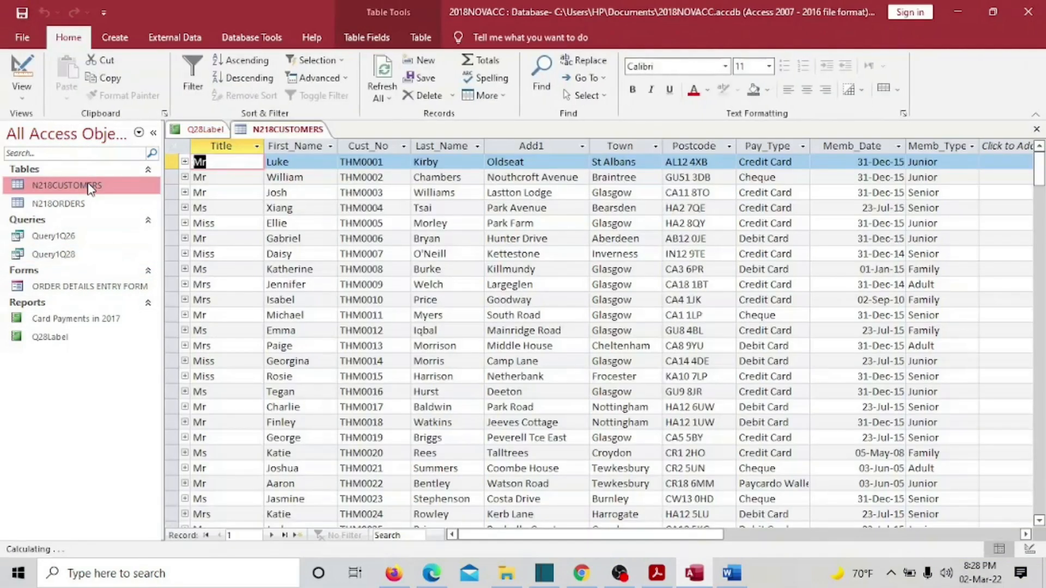
left_click(444, 144)
scroll(438, 359, "down", 10)
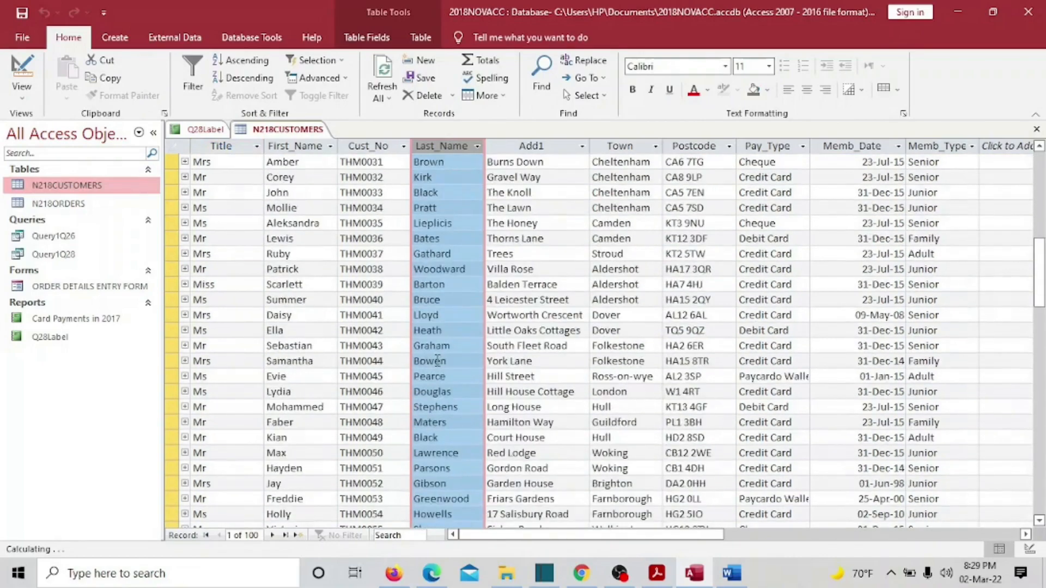
scroll(437, 359, "down", 6)
scroll(439, 338, "up", 16)
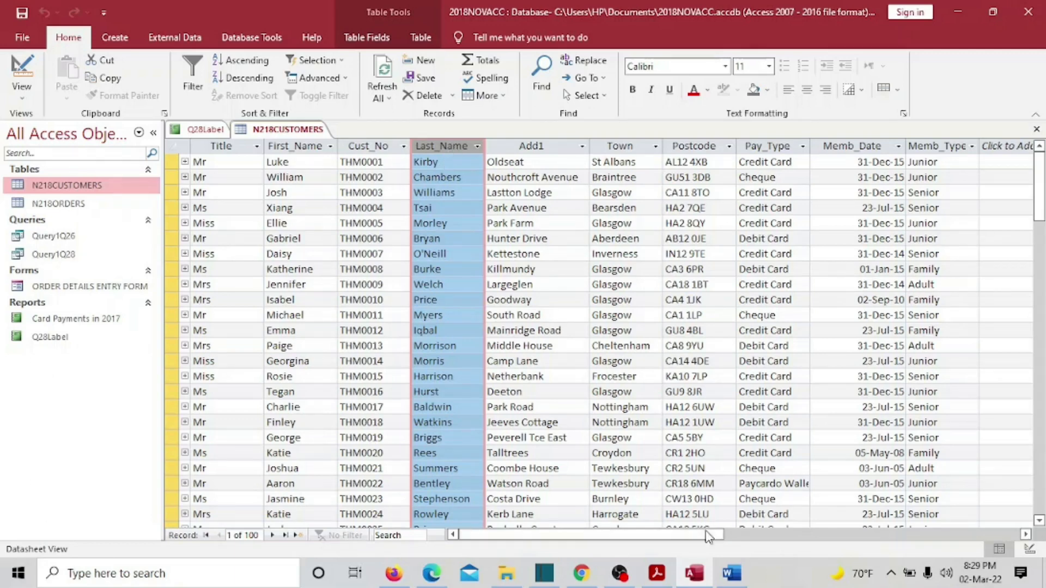
- Mark the words 'Customers table' in question 29, then go back to the customers datasheet
left_click(658, 575)
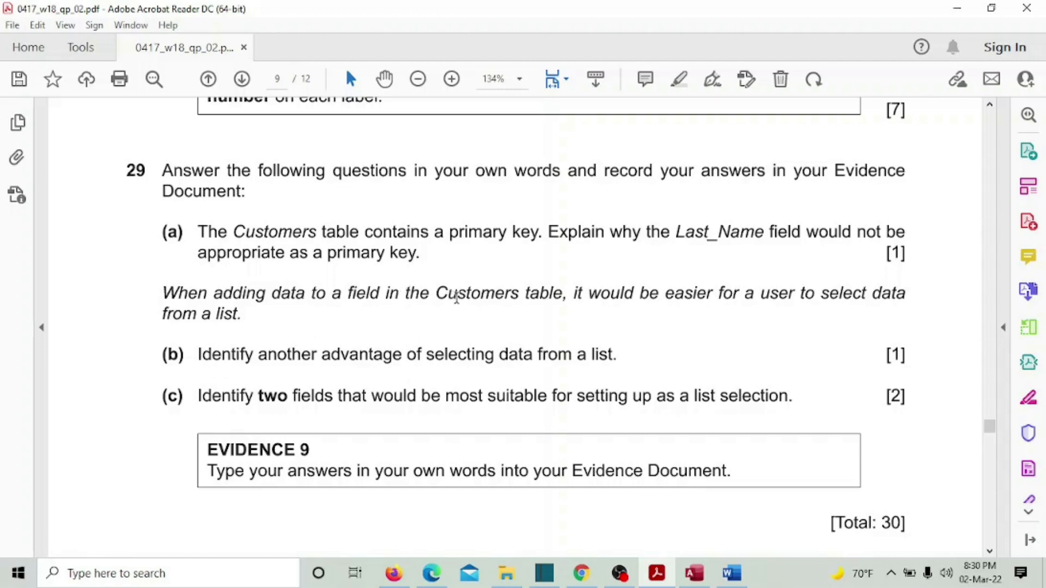
left_click_drag(456, 297, 561, 299)
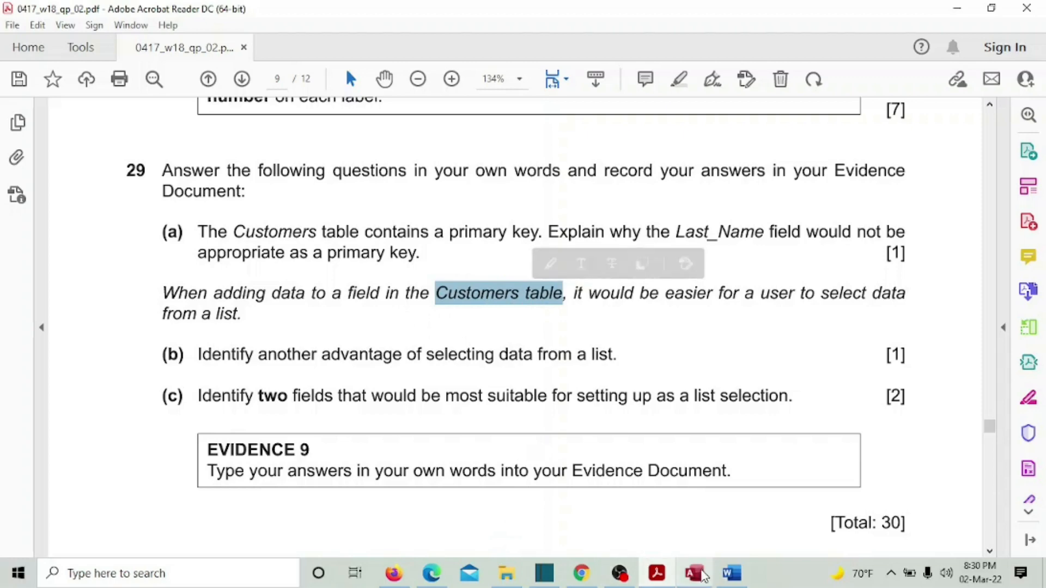
left_click(700, 576)
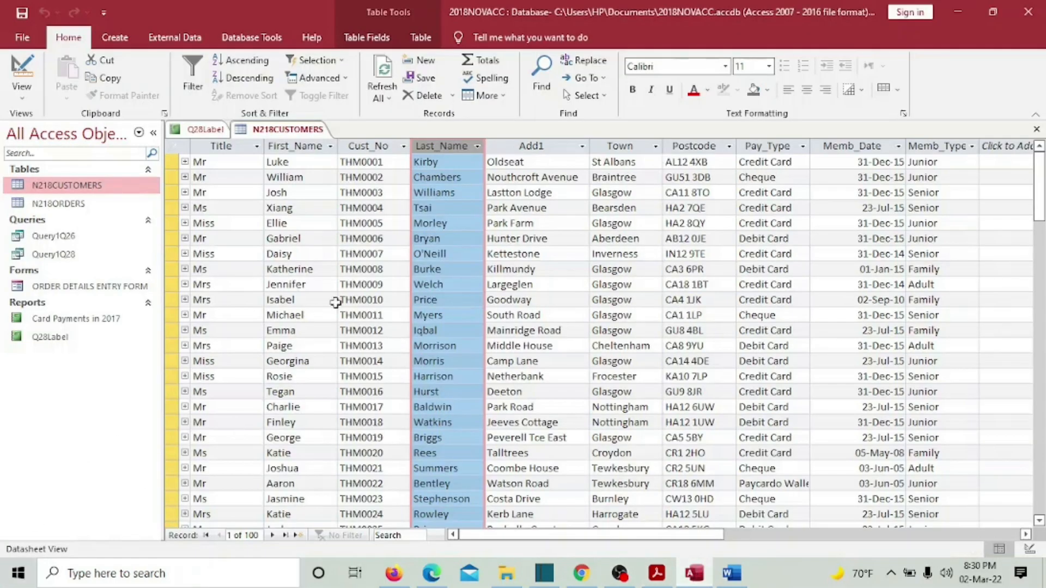
- Select the Pay_Type and Memb_Type columns, then minimise Access so question 29 shows
left_click(763, 146)
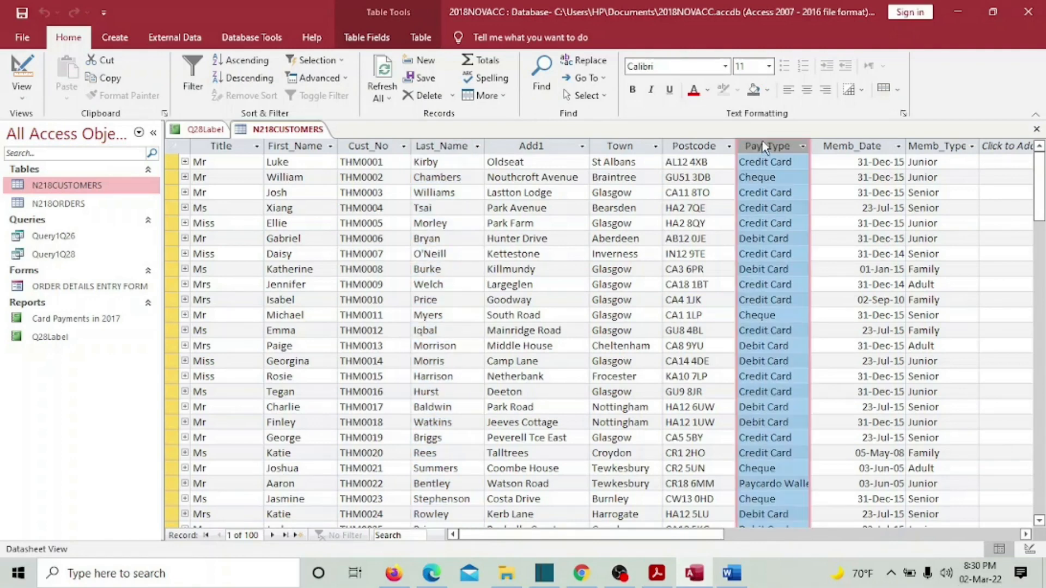
left_click(946, 146)
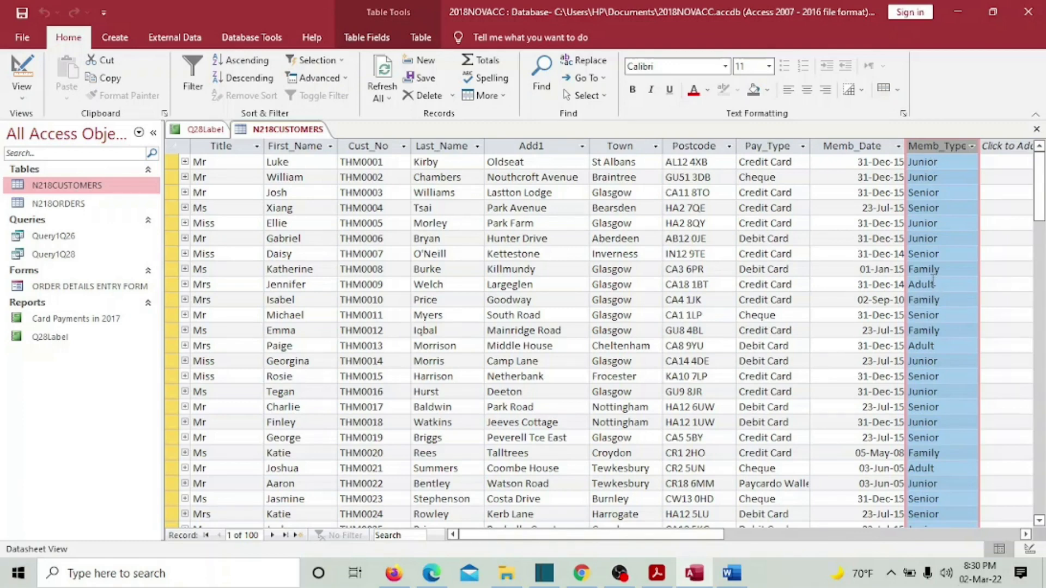
mouse_move(697, 581)
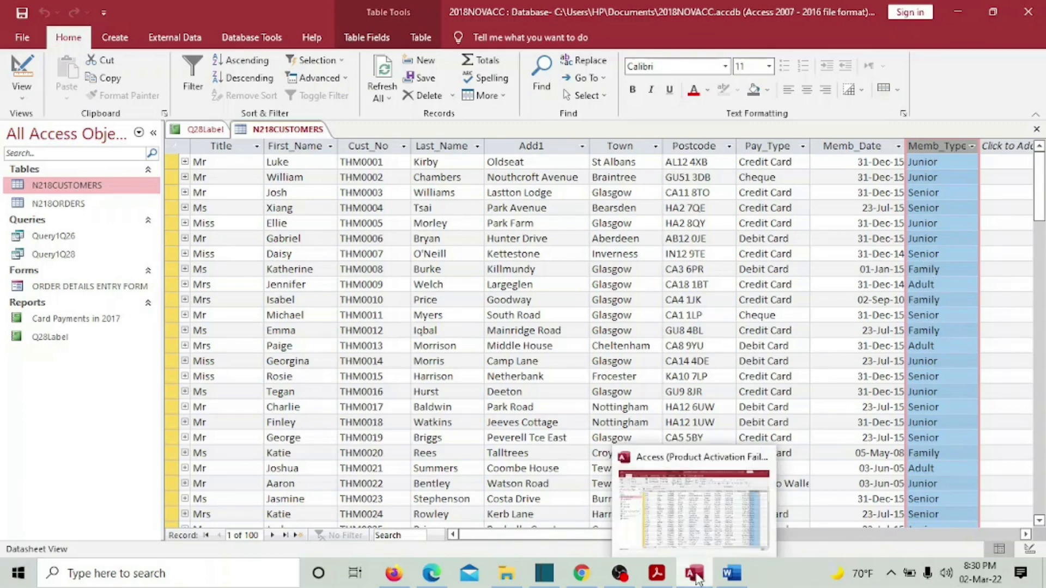
left_click(696, 579)
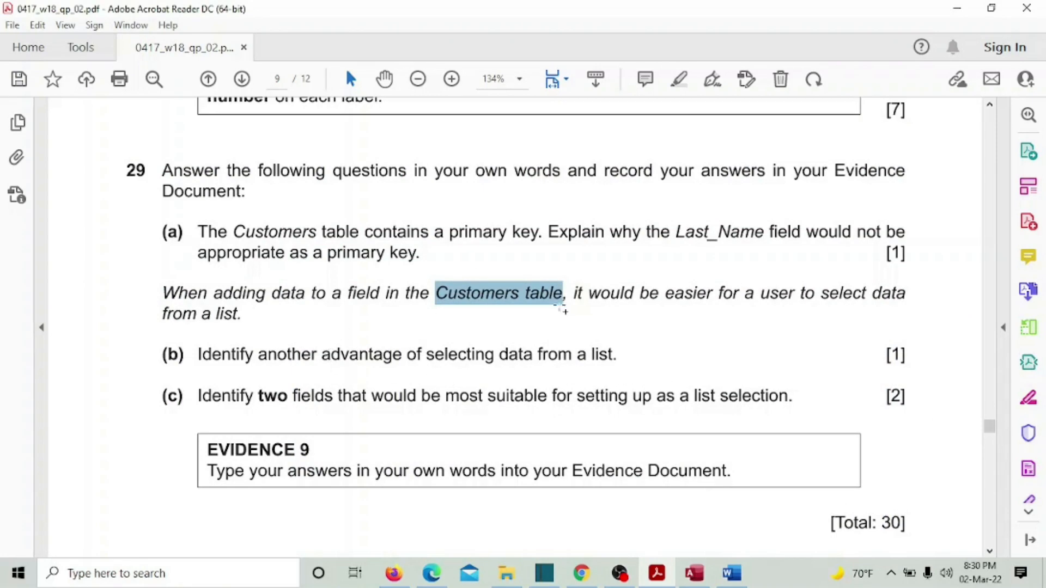
- Bring the Word evidence document forward and place the cursor after Answer (a) under Step 29
left_click(746, 572)
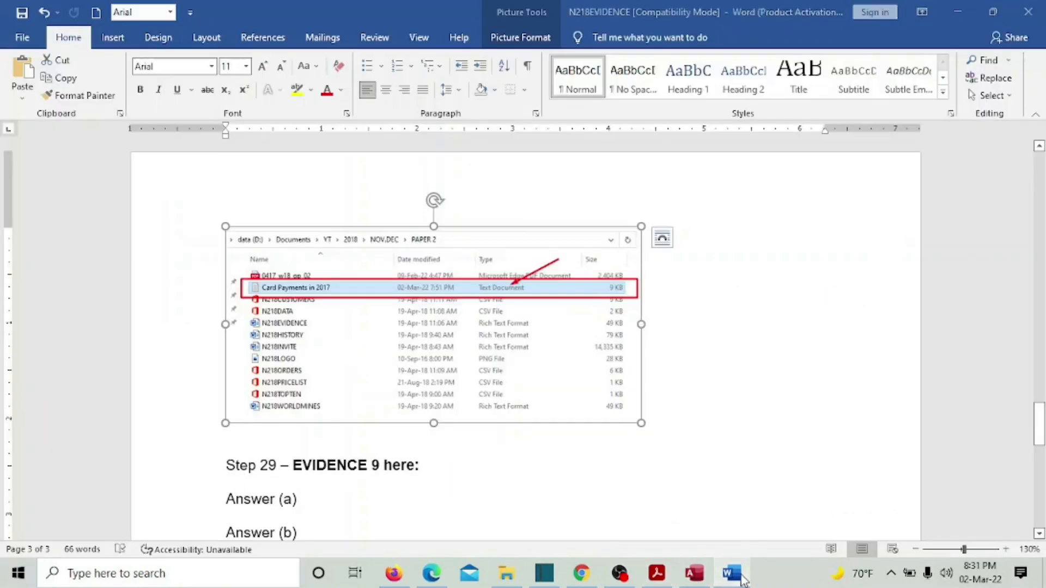
left_click(744, 577)
left_click(732, 573)
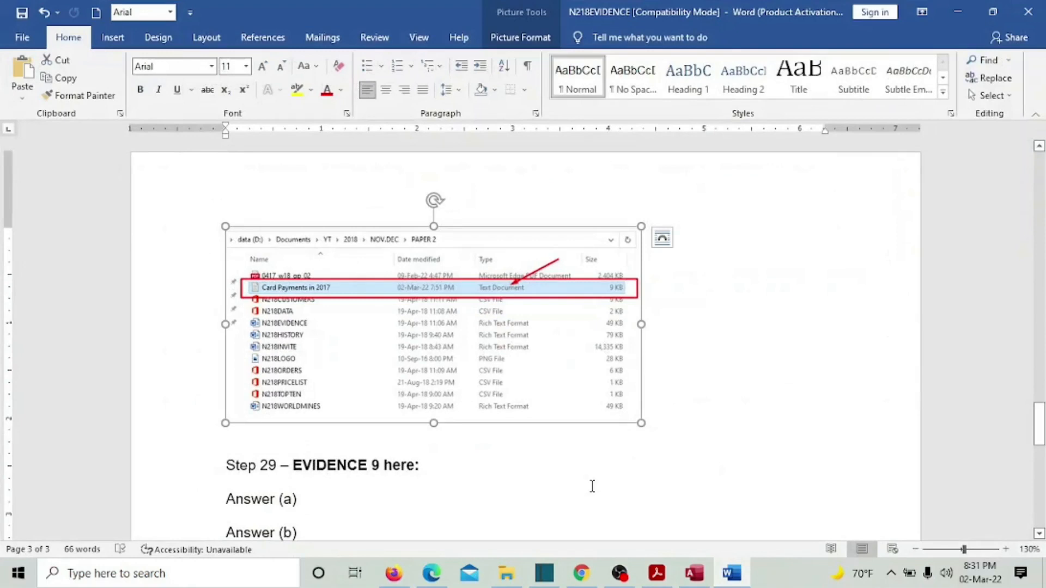
scroll(592, 486, "down", 3)
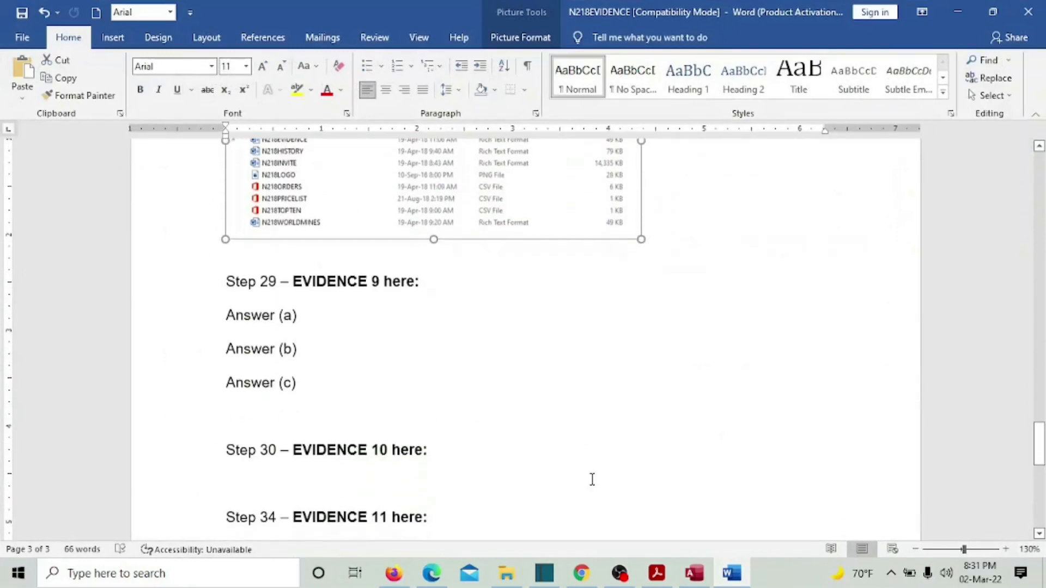
left_click(318, 316)
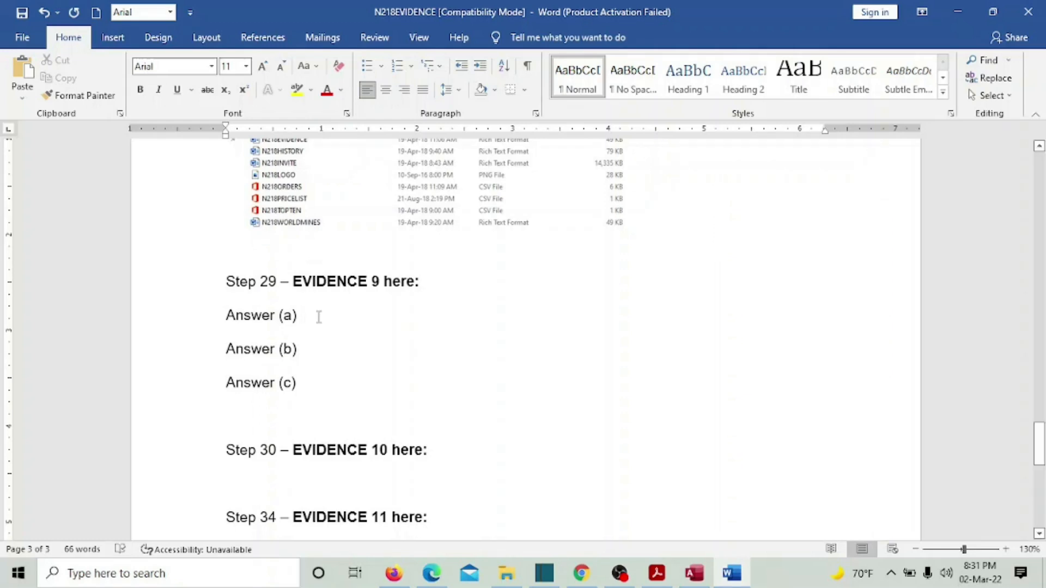
- Type '1. Last_name field could have same names' to begin Answer (a)
type("LAa")
key("BackSpace")
key("BackSpace")
key("BackSpace")
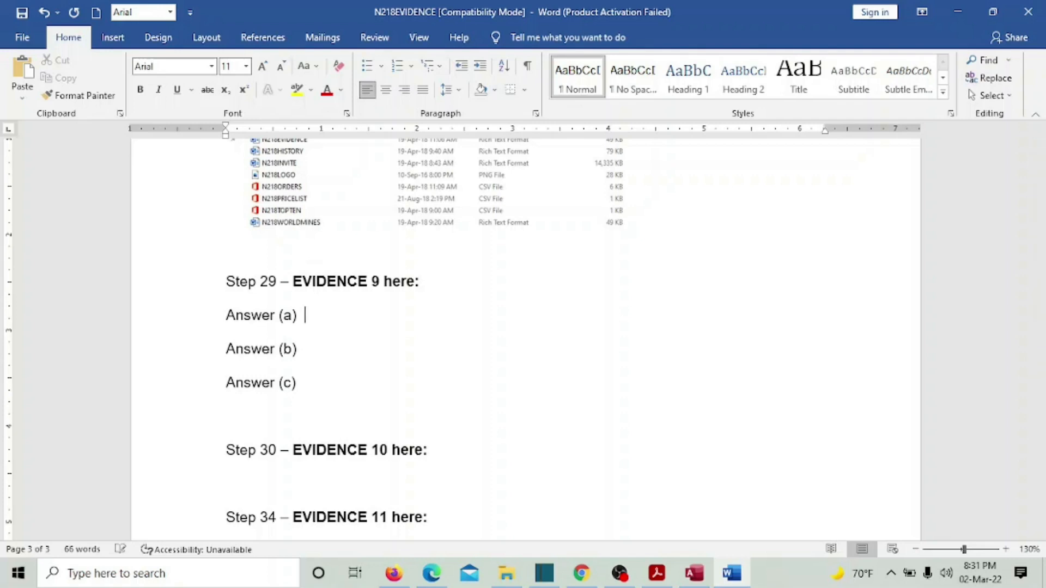
type("1.  Last name")
key("BackSpace")
key("BackSpace")
key("BackSpace")
key("BackSpace")
key("BackSpace")
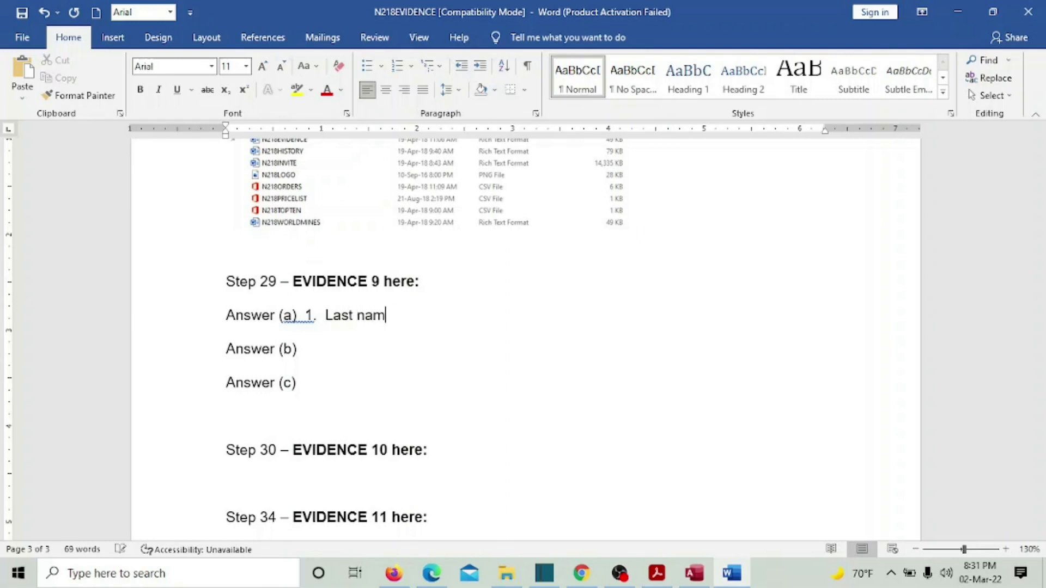
type("_name frie")
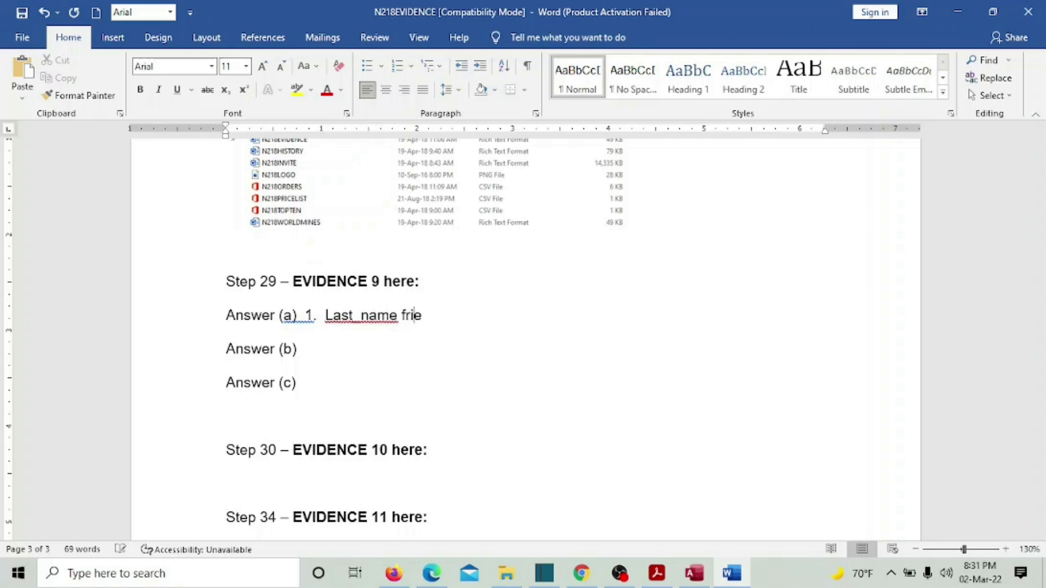
key("BackSpace")
key("BackSpace")
key("BackSpace")
key("BackSpace")
type("ei")
key("BackSpace")
key("BackSpace")
type("ield cound")
key("BackSpace")
key("BackSpace")
type("ld have ")
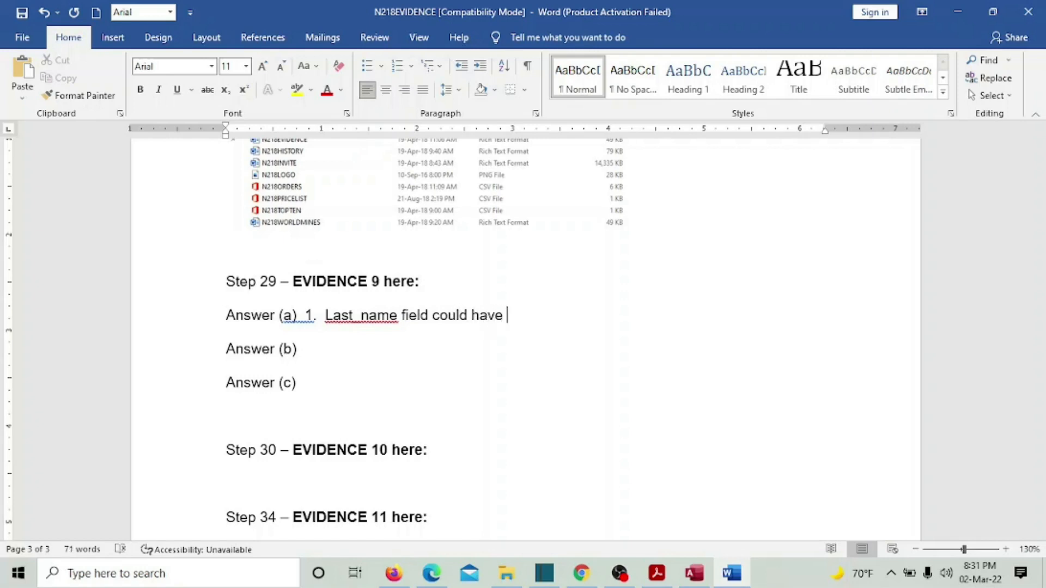
type("re")
key("BackSpace")
key("BackSpace")
type("same names")
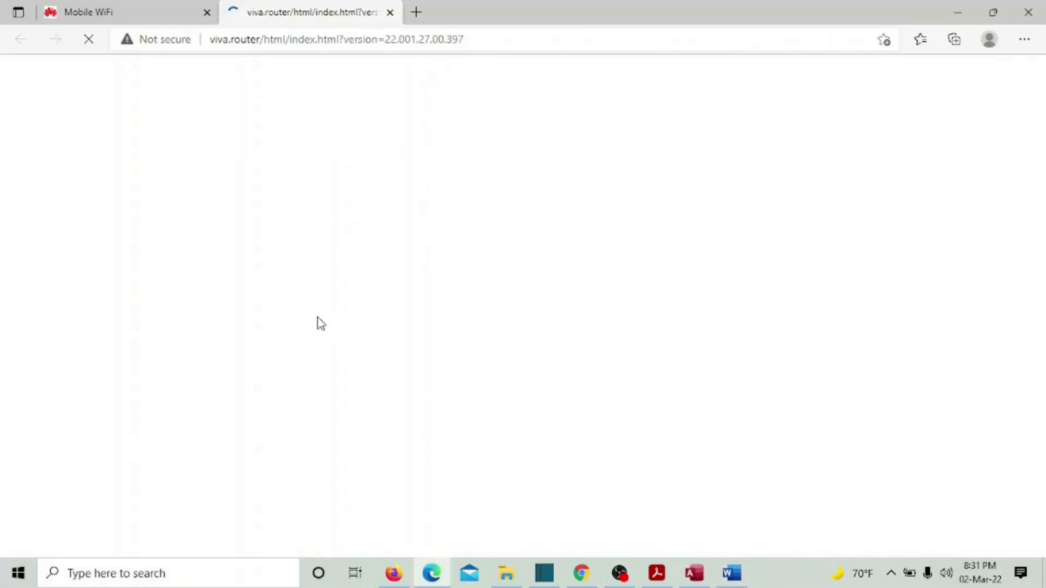
- Close the stray browser and finish Answer (a): not recommended as primary key, which needs unique, non-empty values
left_click(1028, 12)
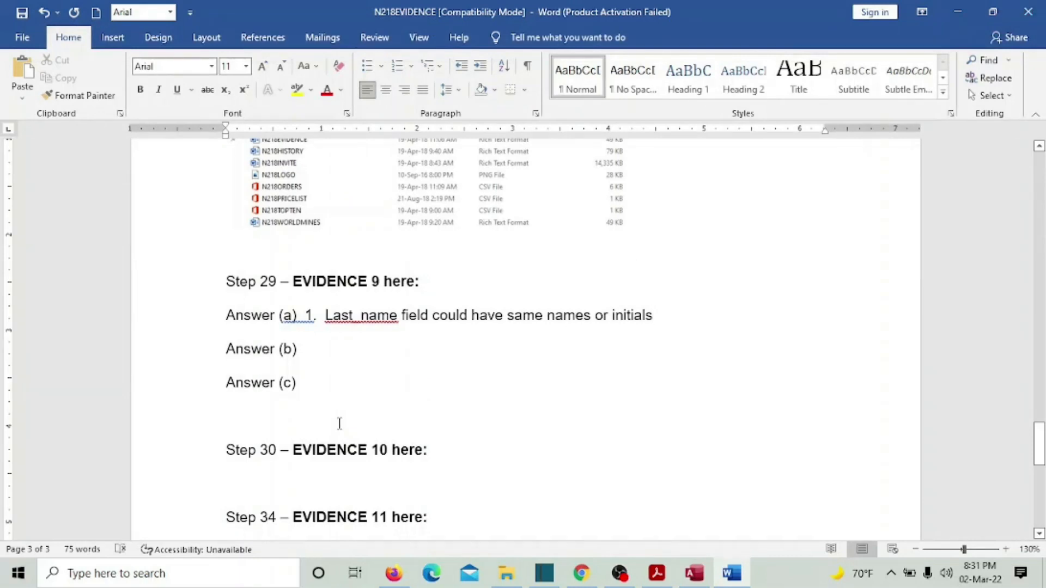
type("so")
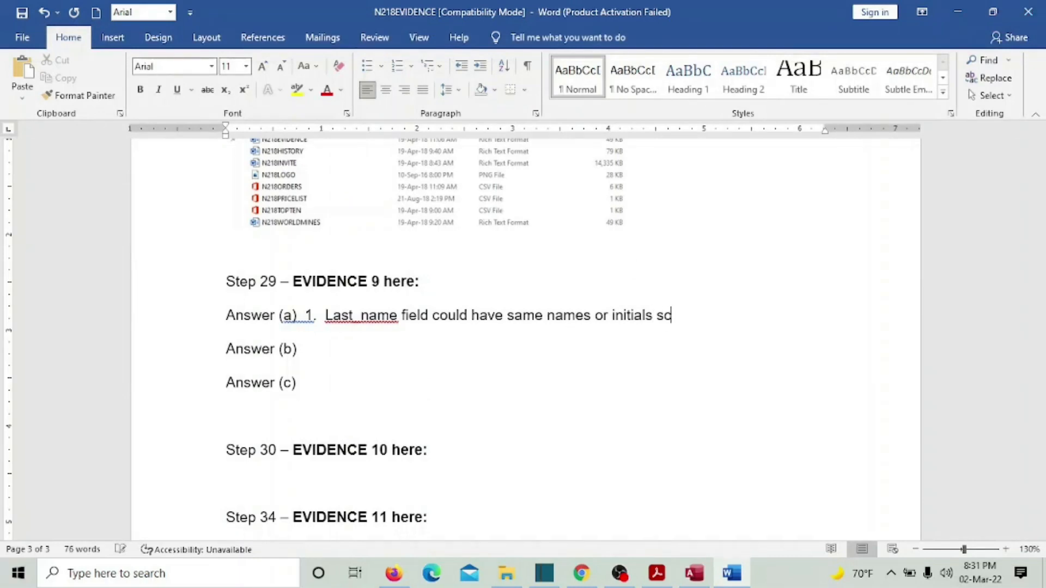
type(" that it s")
key("BackSpace")
type("is npt")
key("BackSpace")
key("BackSpace")
type("ot ")
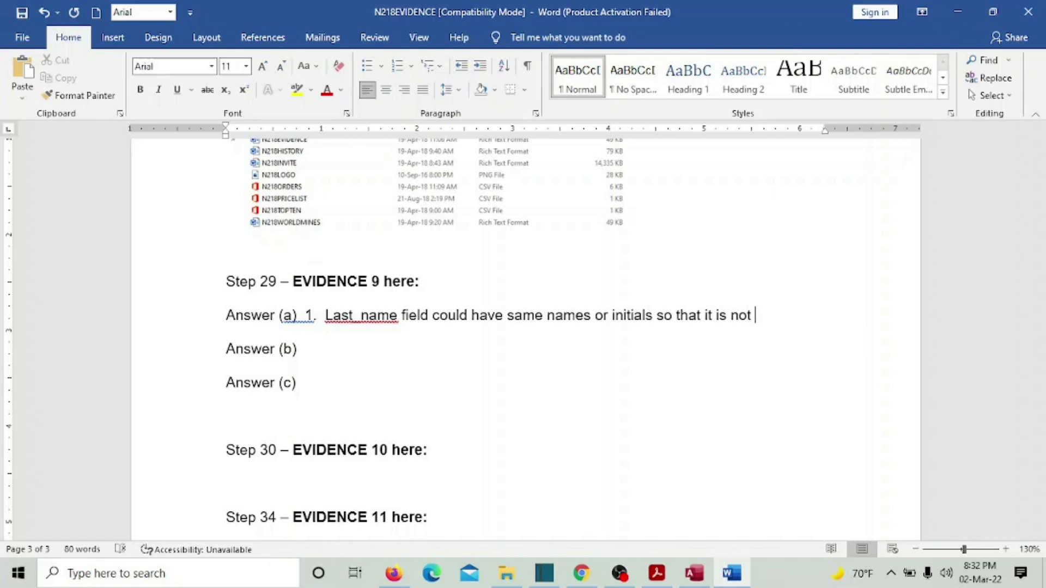
type("recommend")
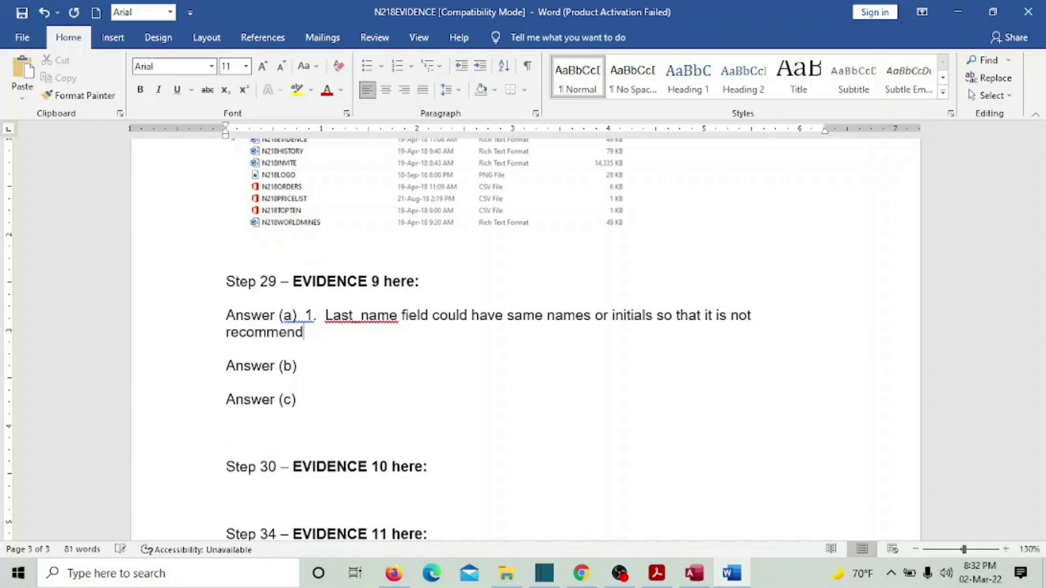
type("ed to")
type("be primary key")
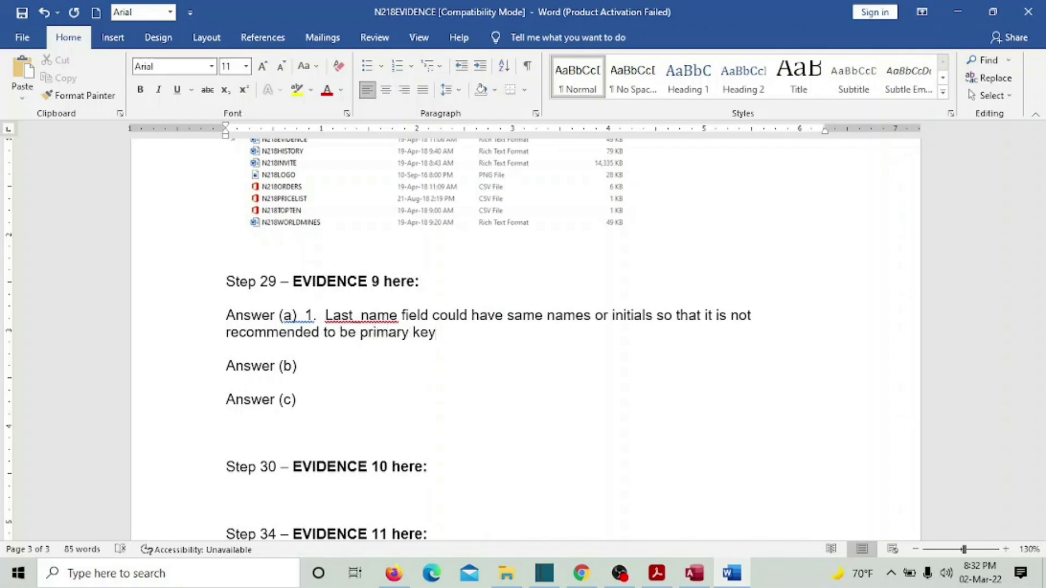
type(" since a primary key o")
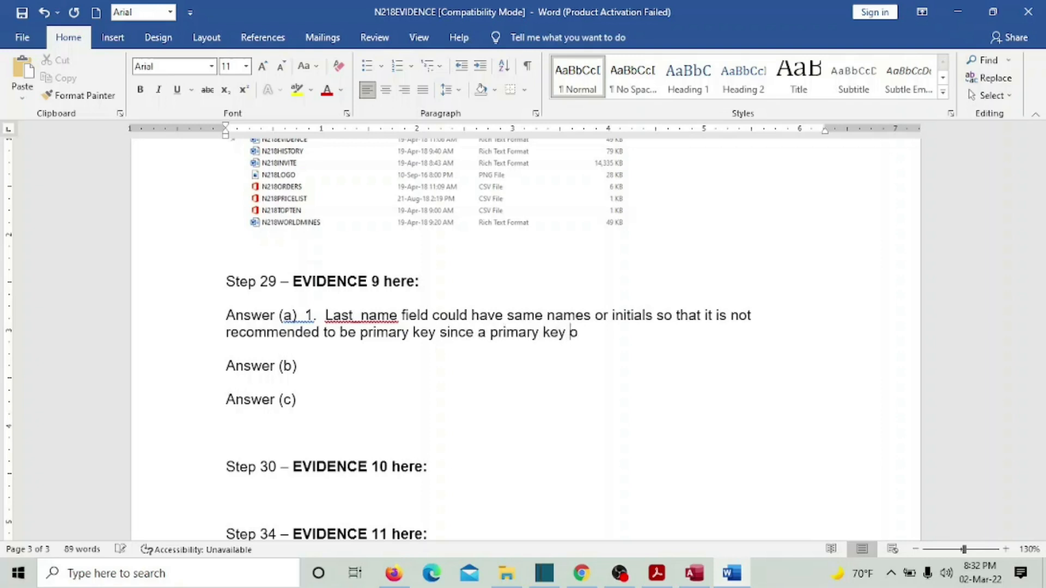
key("BackSpace")
type("contains all uniw")
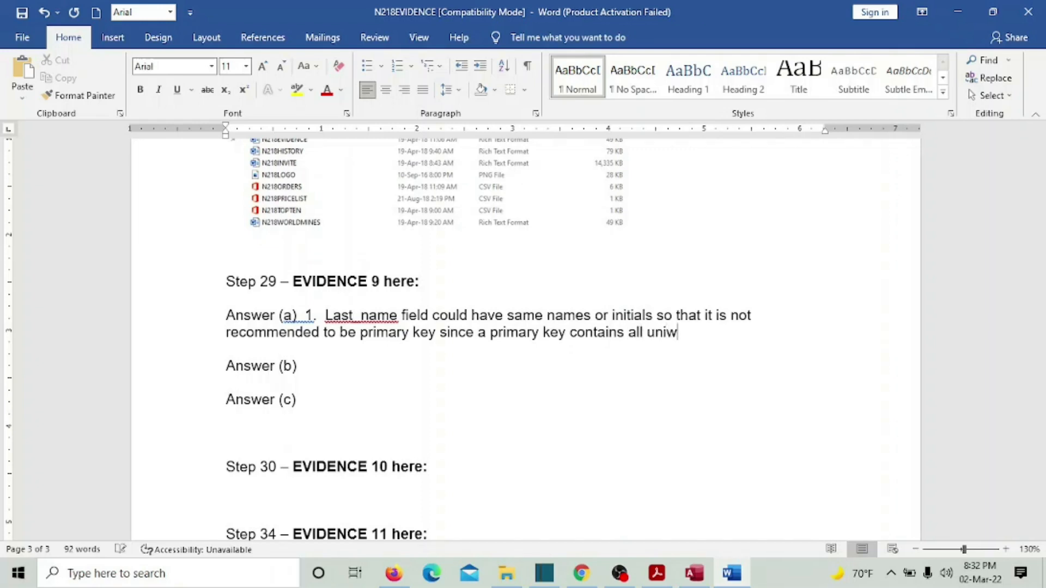
key("BackSpace")
type("que values and ")
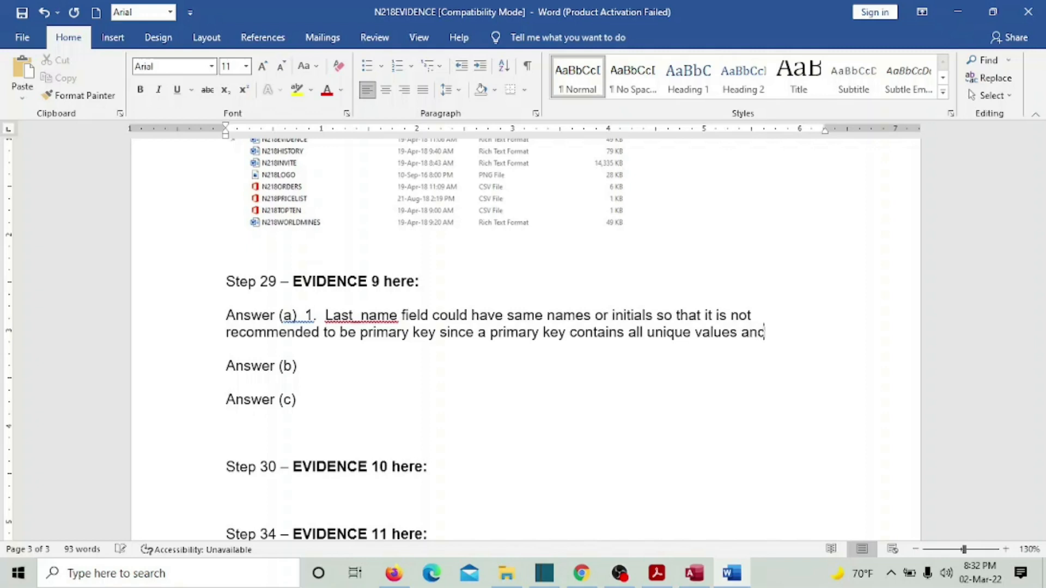
type("no empty ")
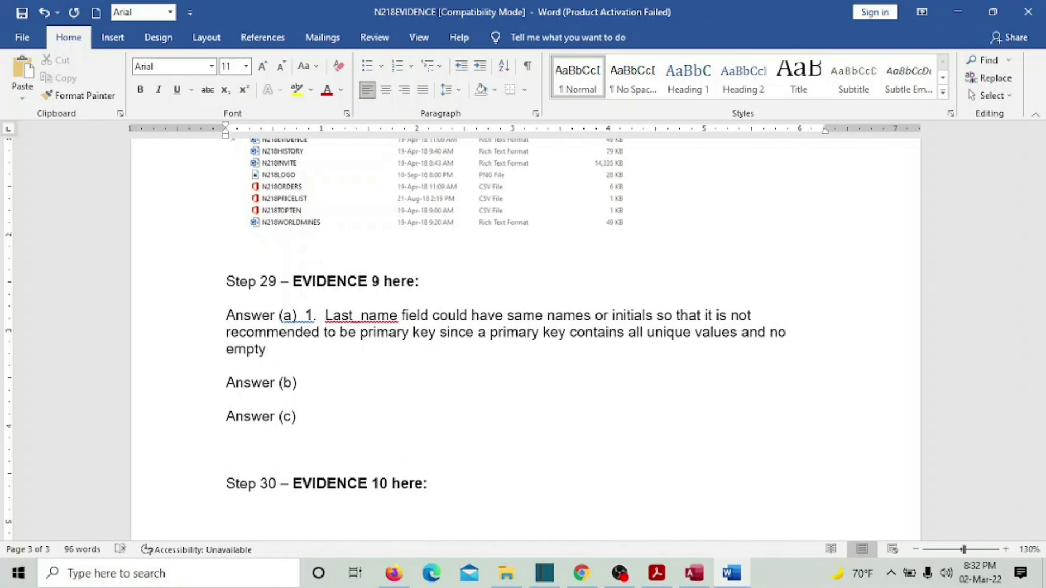
type("cells.")
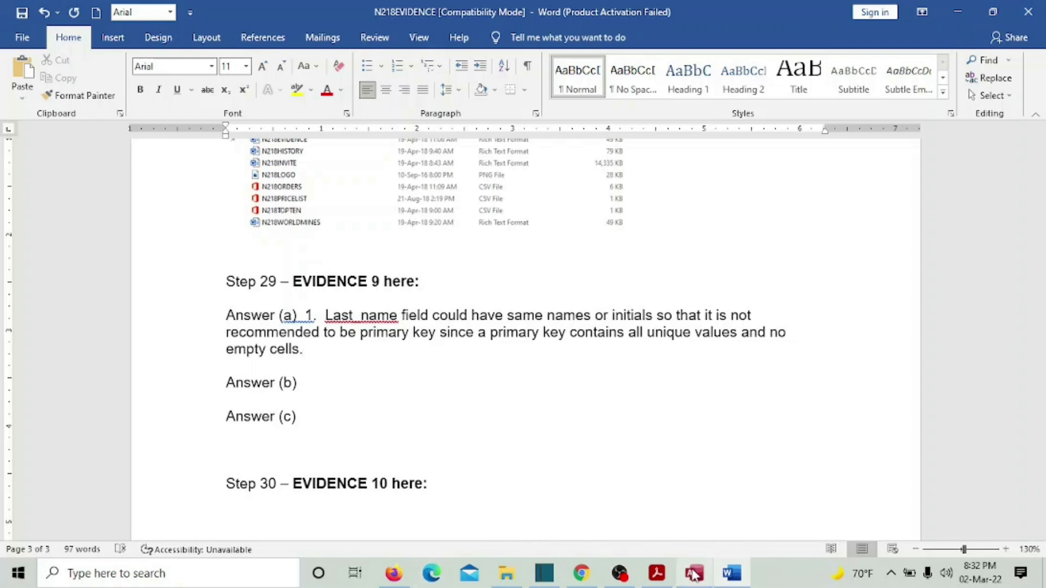
left_click(659, 578)
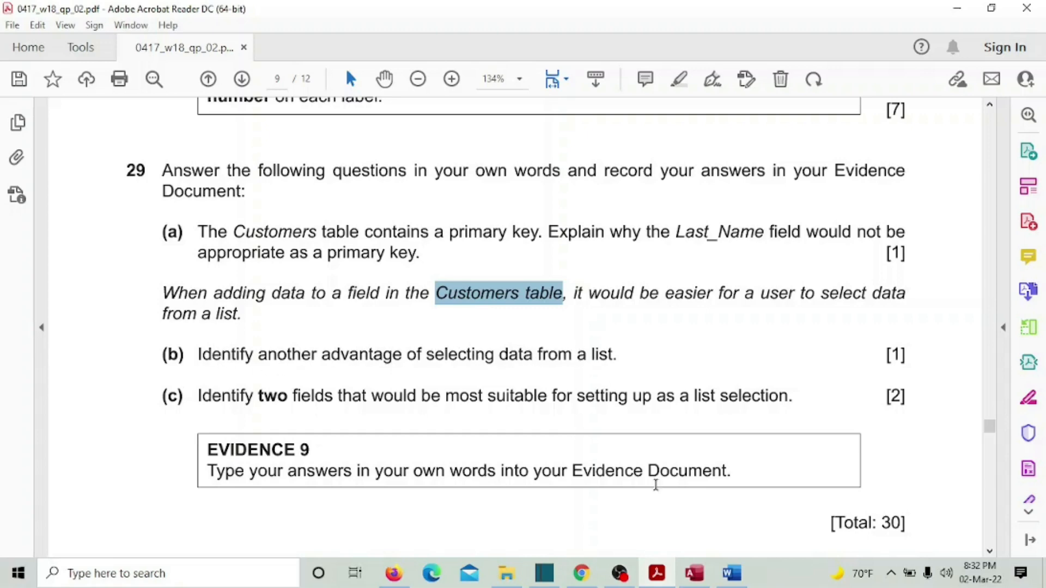
key("alt+Tab")
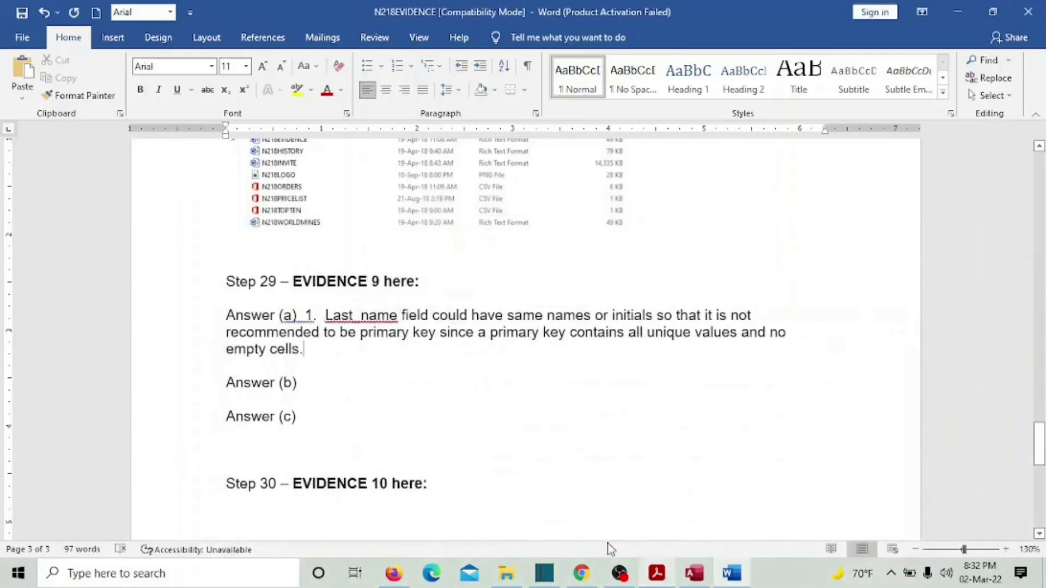
- Tab-indent Answer (a)'s wrapped 'recommended' and 'values and' lines to align under 'Last_name'
left_click(225, 329)
key("Tab")
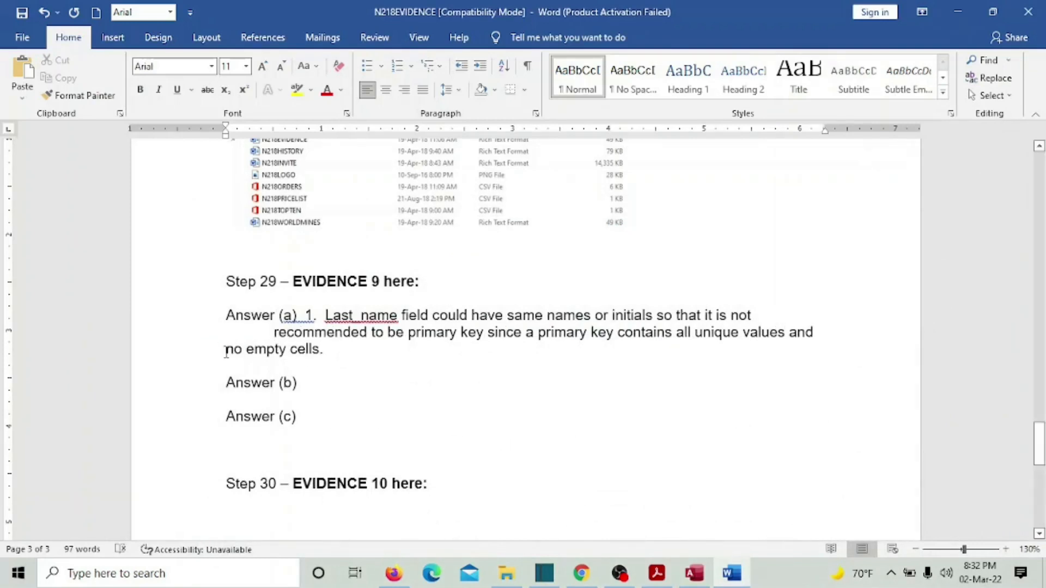
left_click(227, 350)
key("Tab")
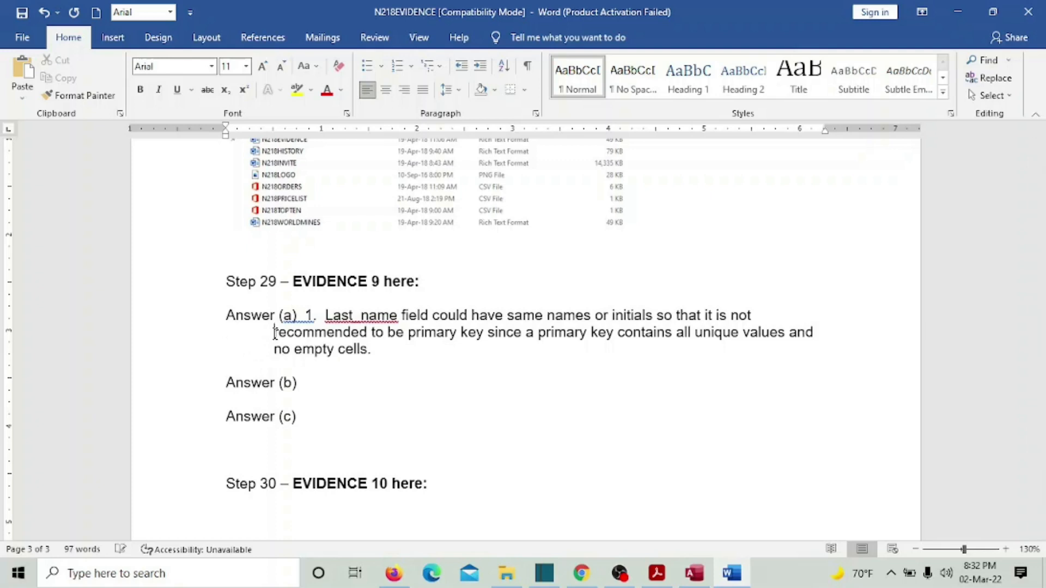
left_click(274, 332)
key("Tab")
left_click(228, 349)
key("Tab")
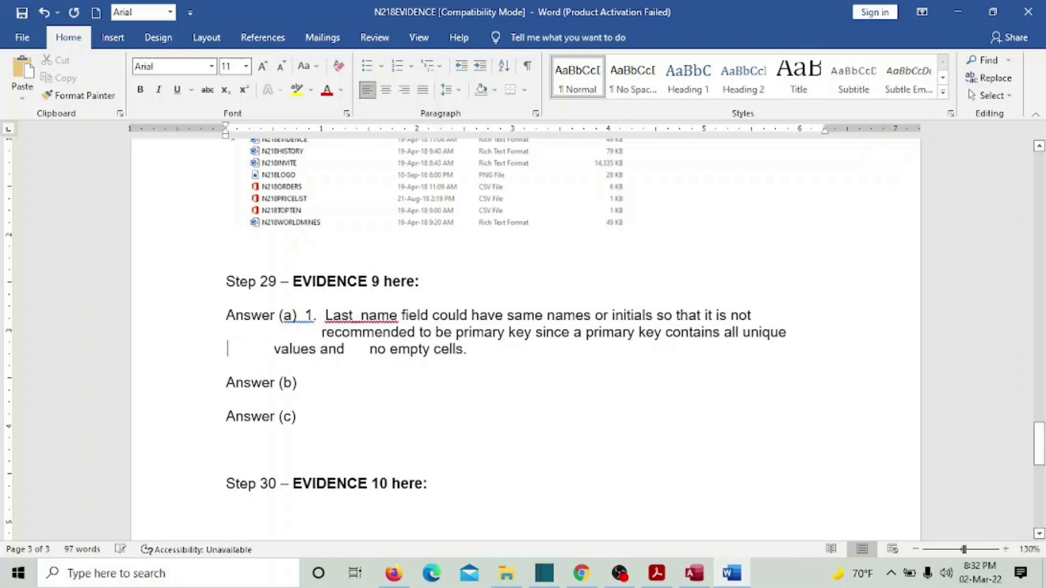
key("Tab")
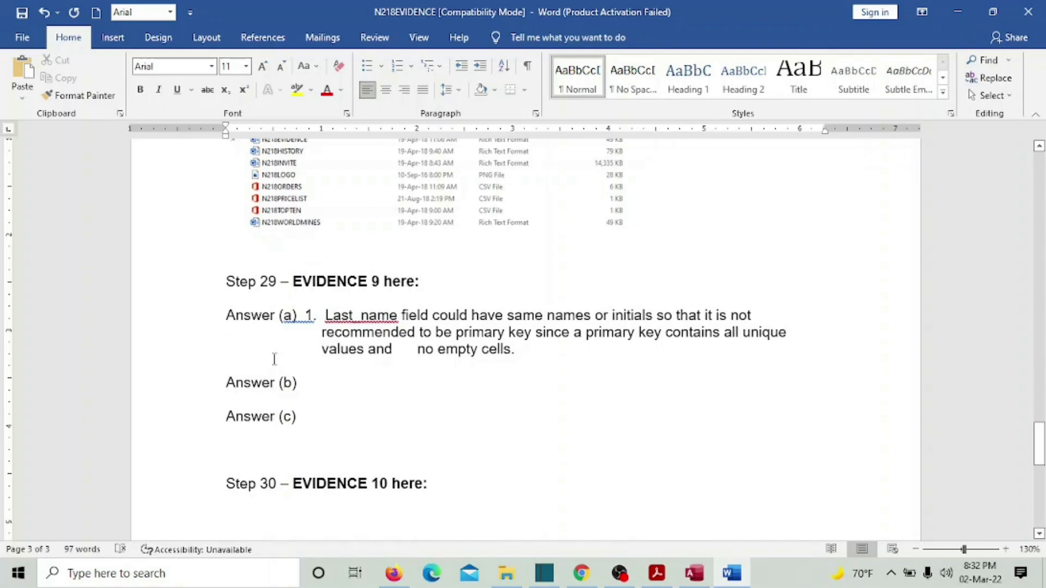
- Write Answer (b) as '1. Error free data entry.' and '2. Reduces confusion of data entry'
key("Down")
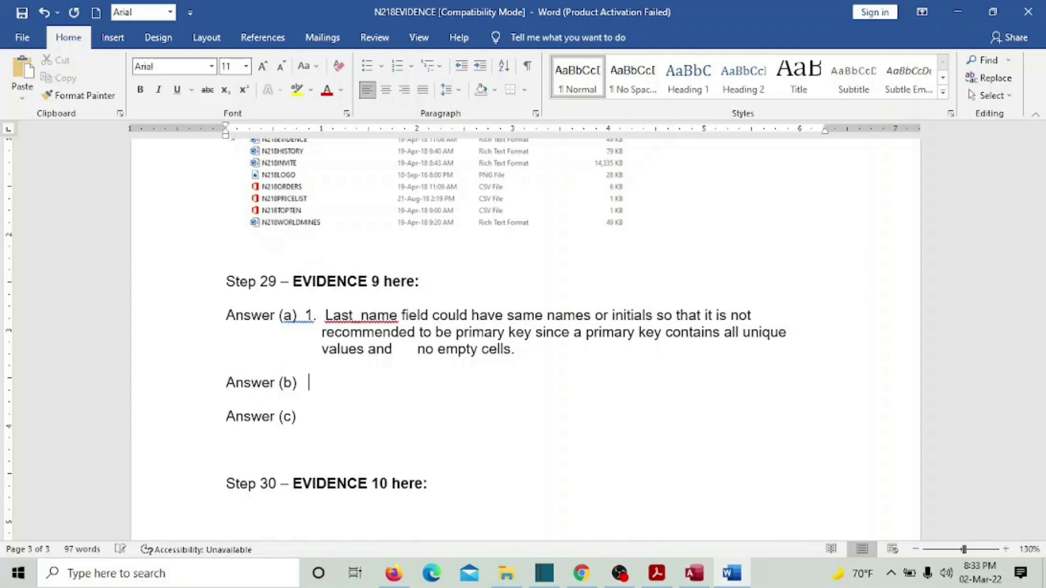
type("1. Errpr")
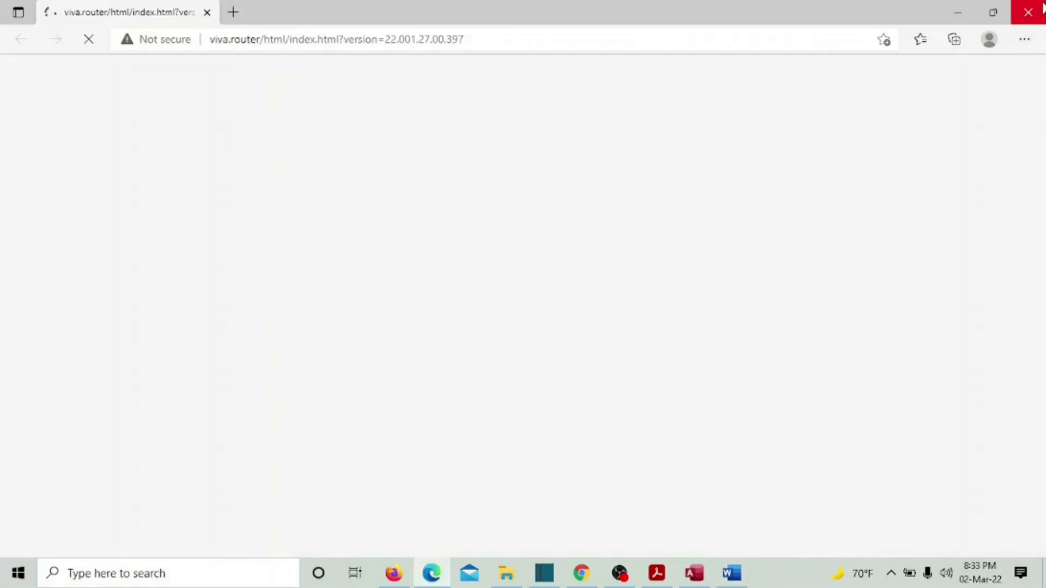
left_click(1040, 7)
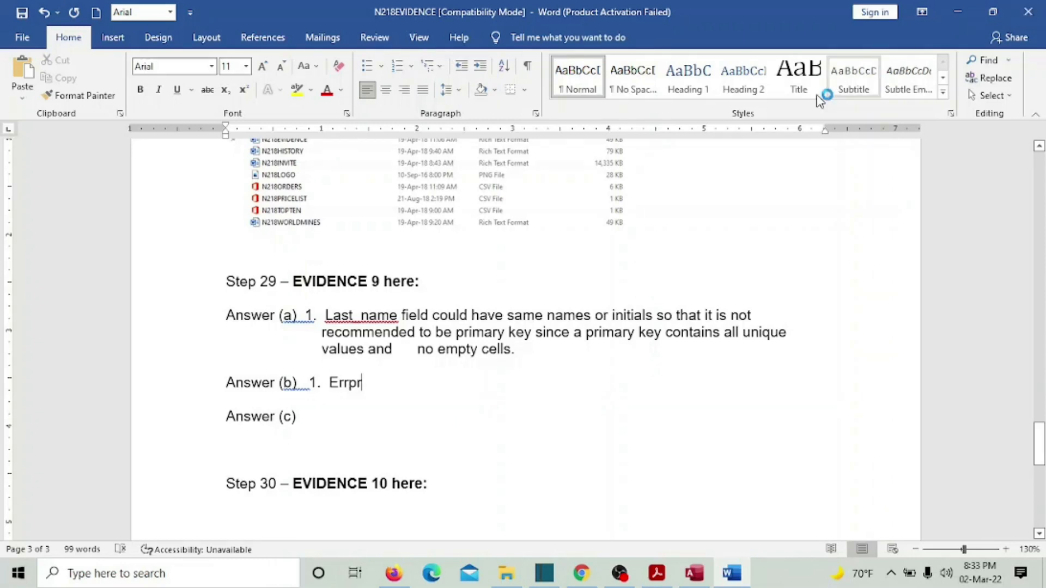
key("BackSpace")
key("BackSpace")
type("o")
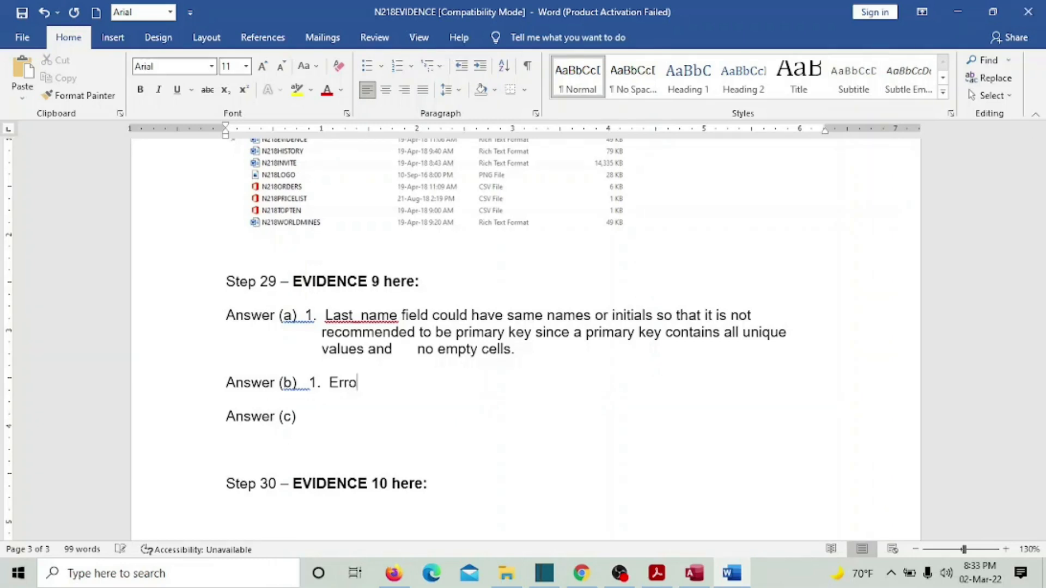
type("r fr")
type("ee data entry.   2.  ")
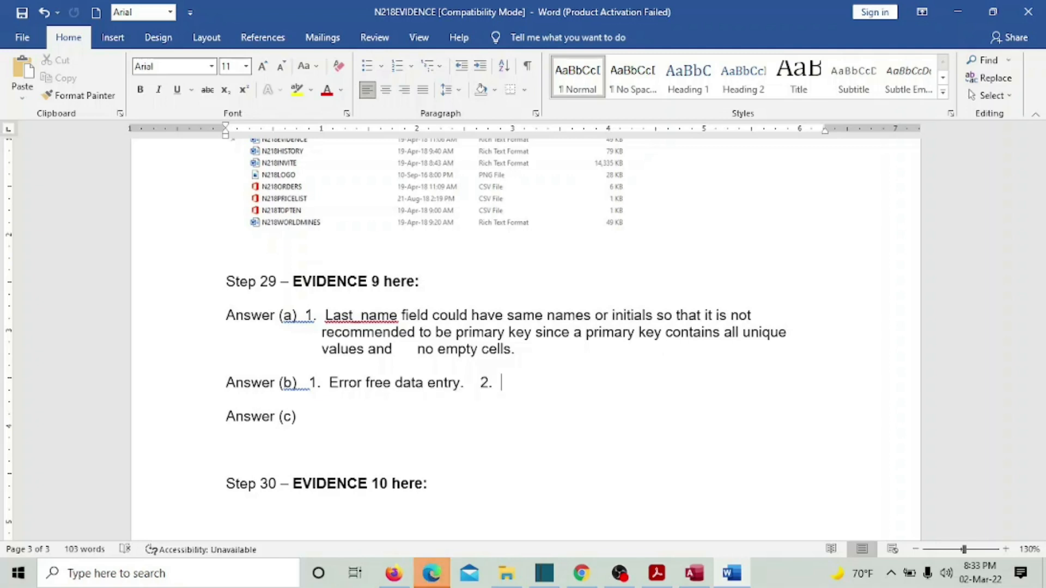
type("rec")
key("BackSpace")
type("duces ")
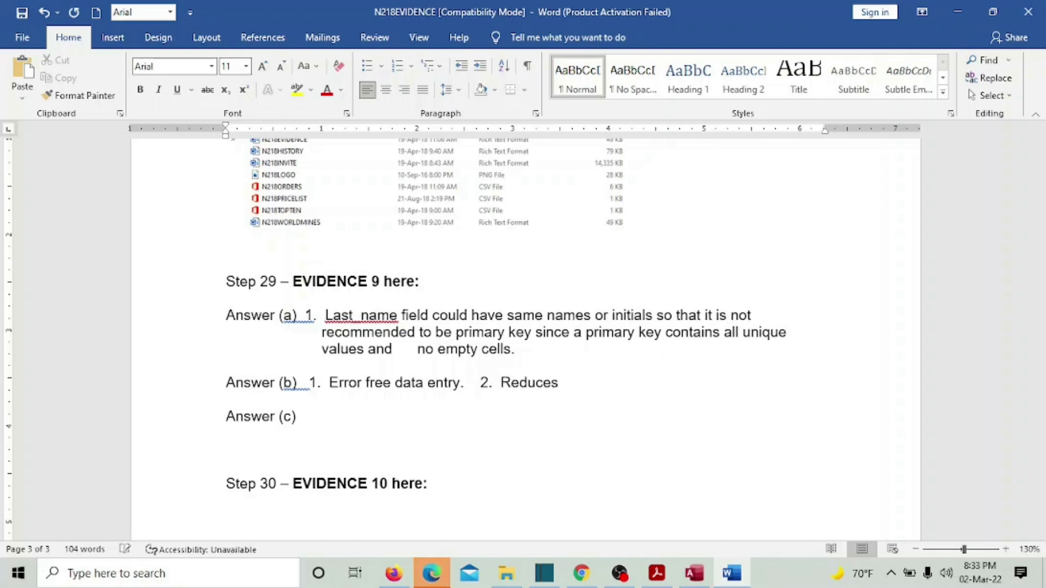
type("confu")
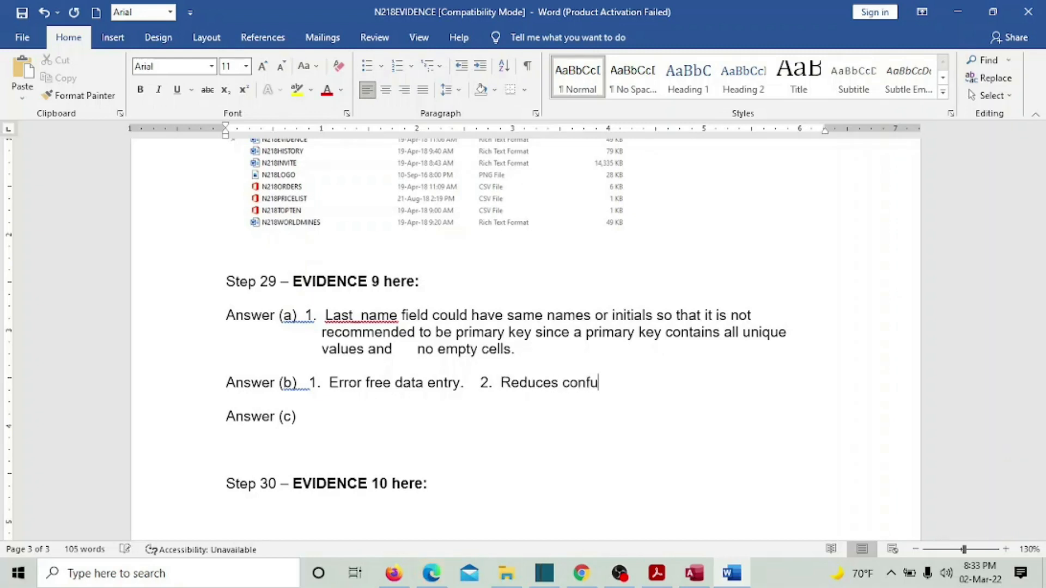
type("sion of data entry")
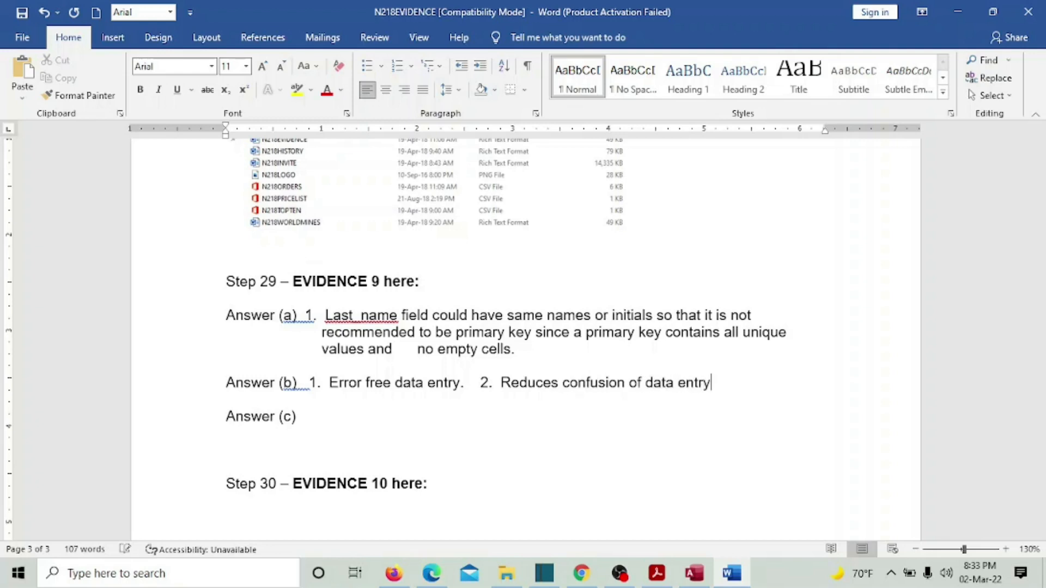
left_click(319, 416)
- Answer (c) with '1. Pay_Type' and '2. Memb_Type', checking the customers table fields along the way
left_click(657, 580)
left_click(657, 580)
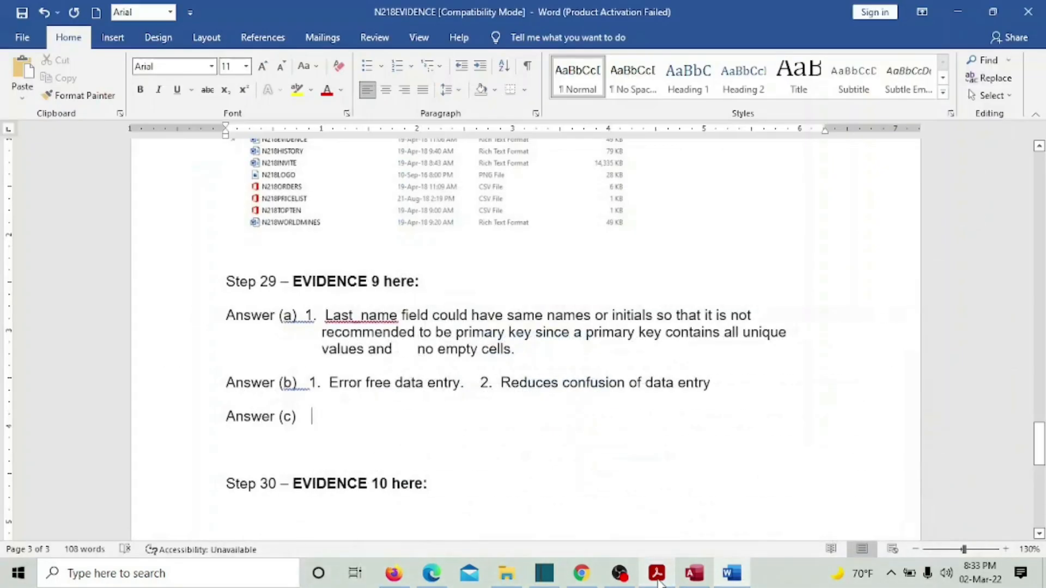
type("1.")
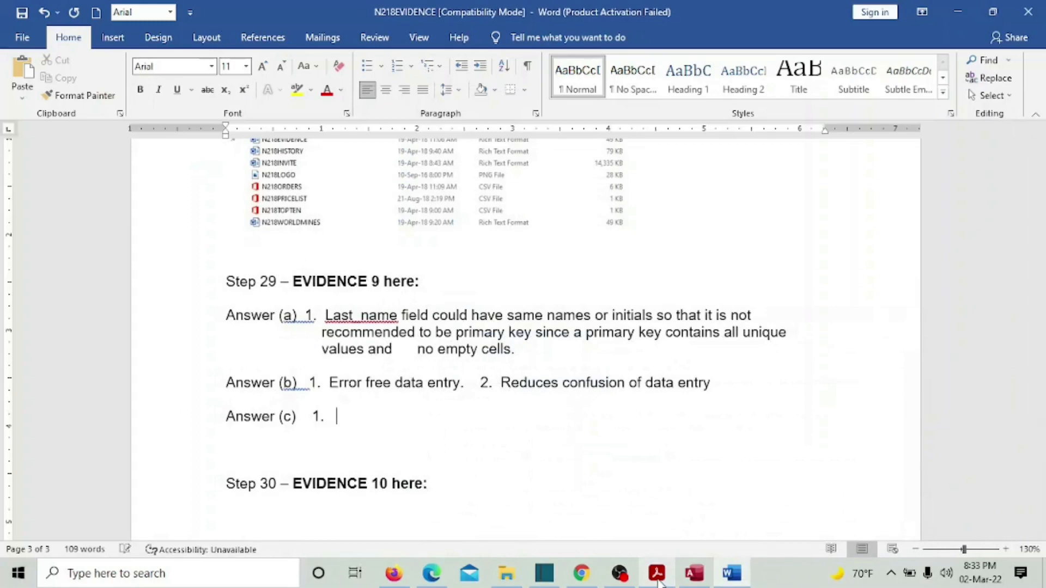
left_click(695, 573)
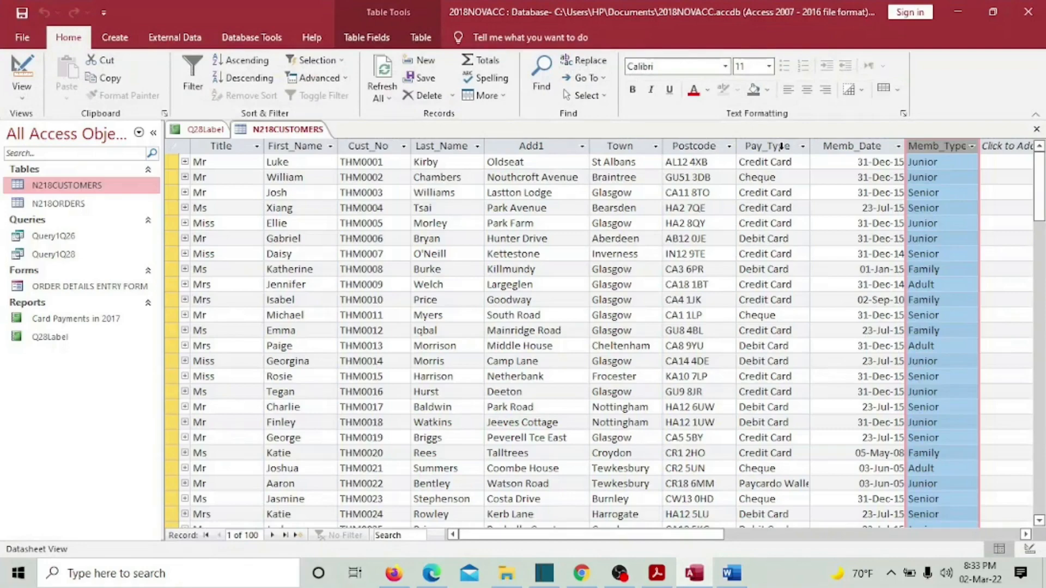
left_click(668, 576)
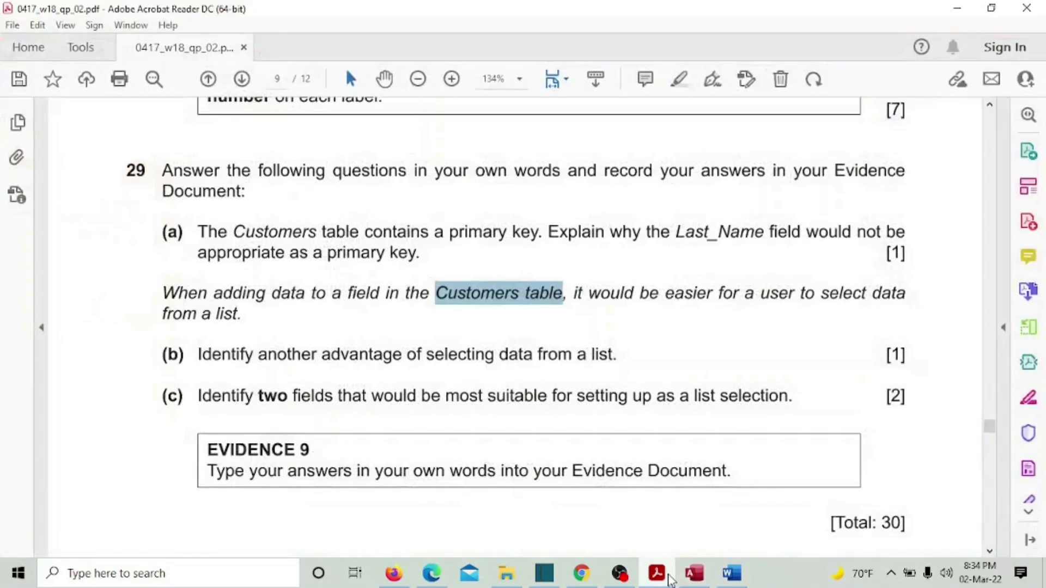
left_click(694, 573)
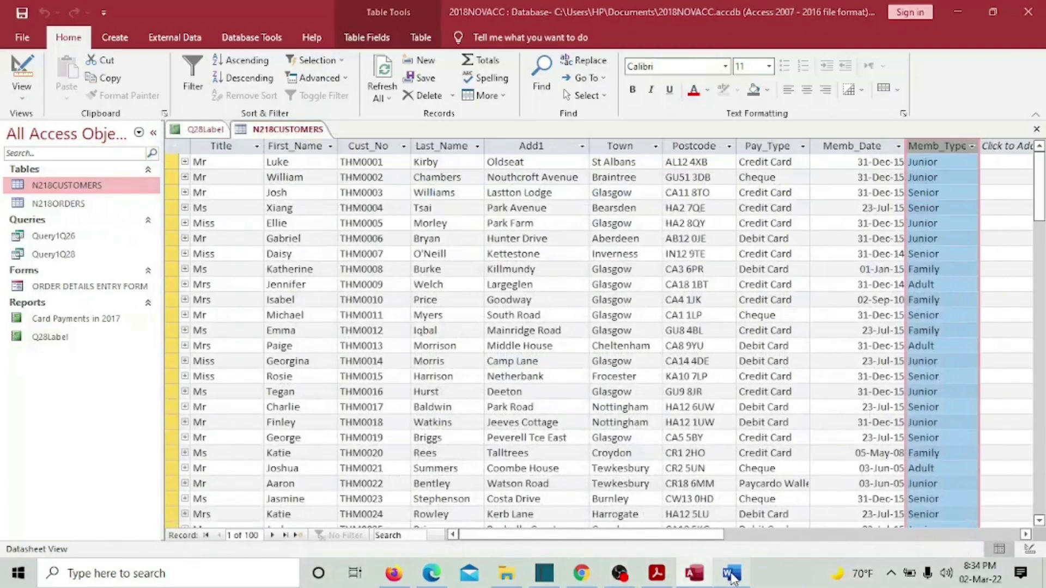
left_click(732, 574)
type("P")
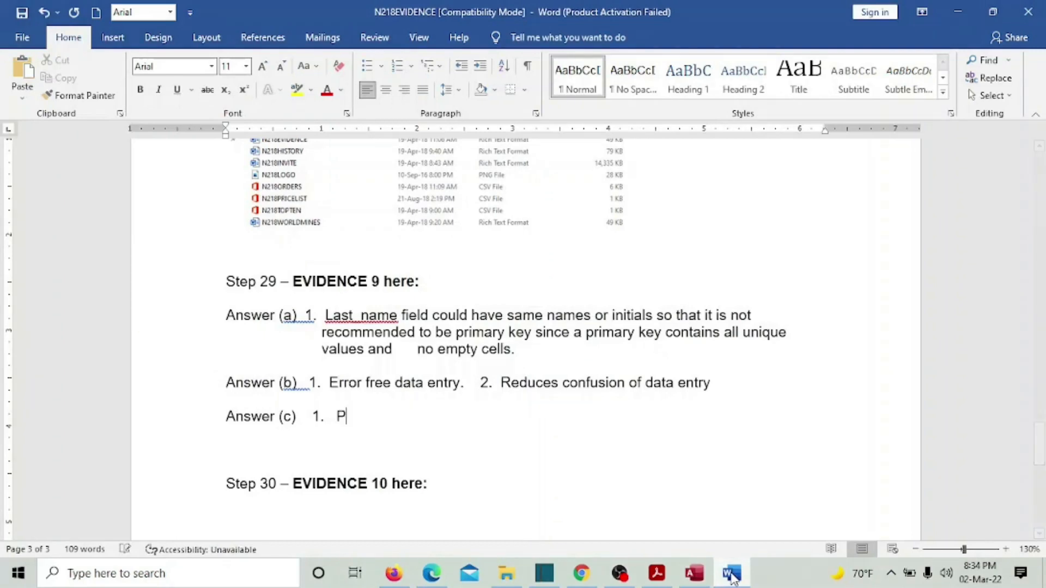
type("ay_Type")
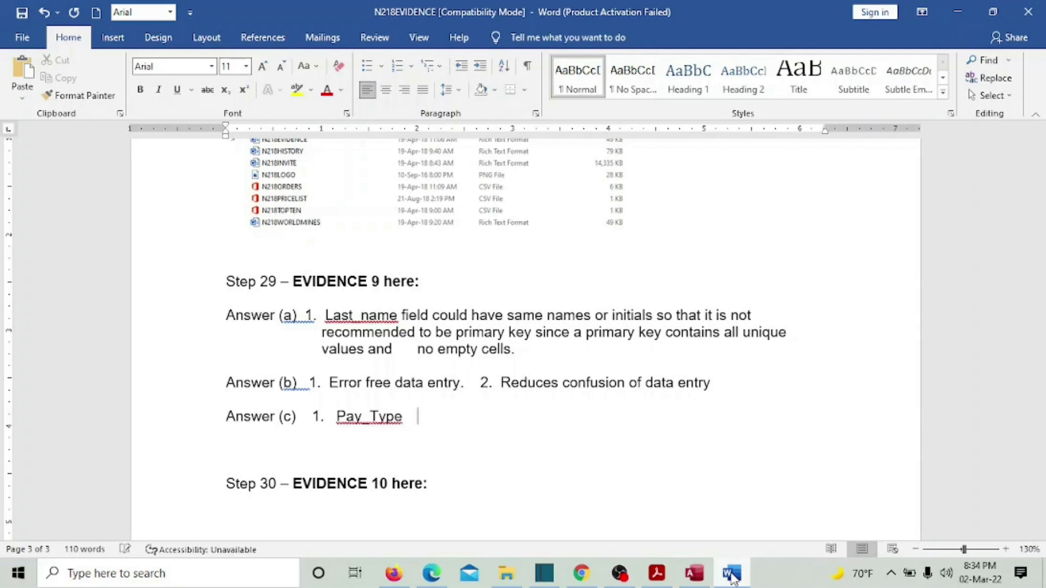
key("Tab")
type("2.")
left_click(704, 578)
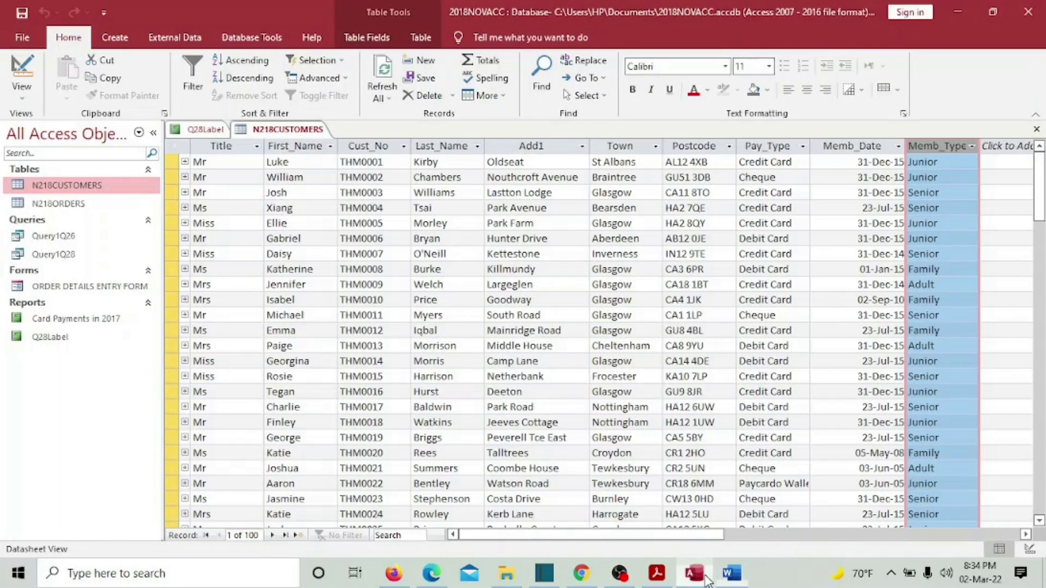
left_click(707, 580)
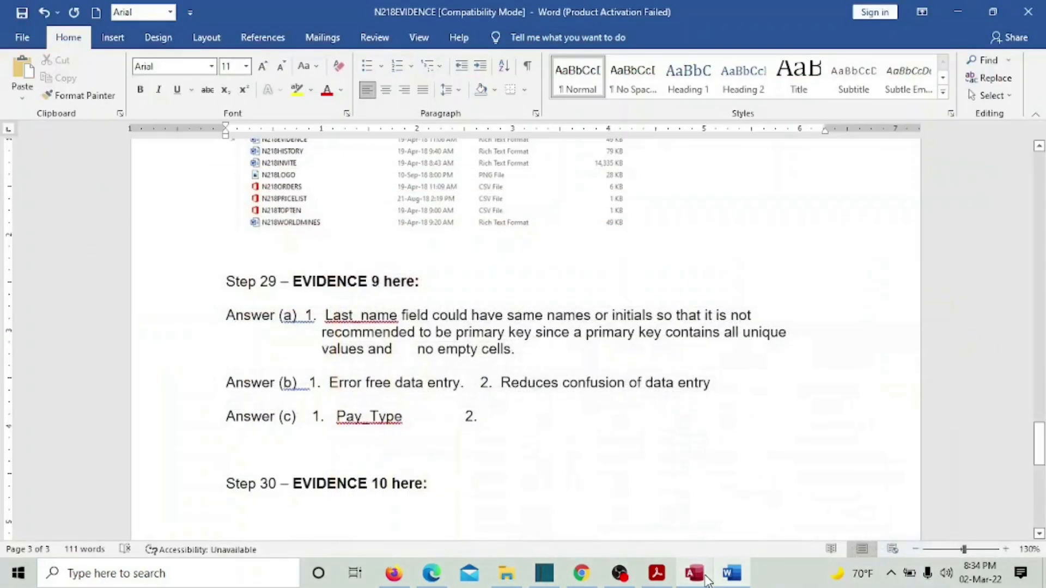
type("Me")
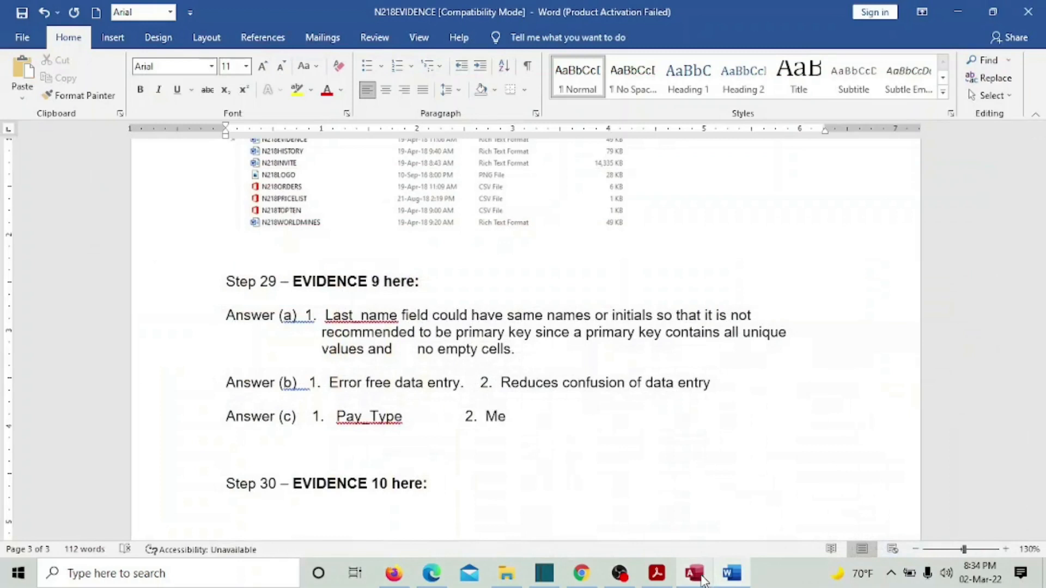
type("mb_Type")
- Save the evidence document and return to question 29 in Acrobat Reader
left_click(22, 15)
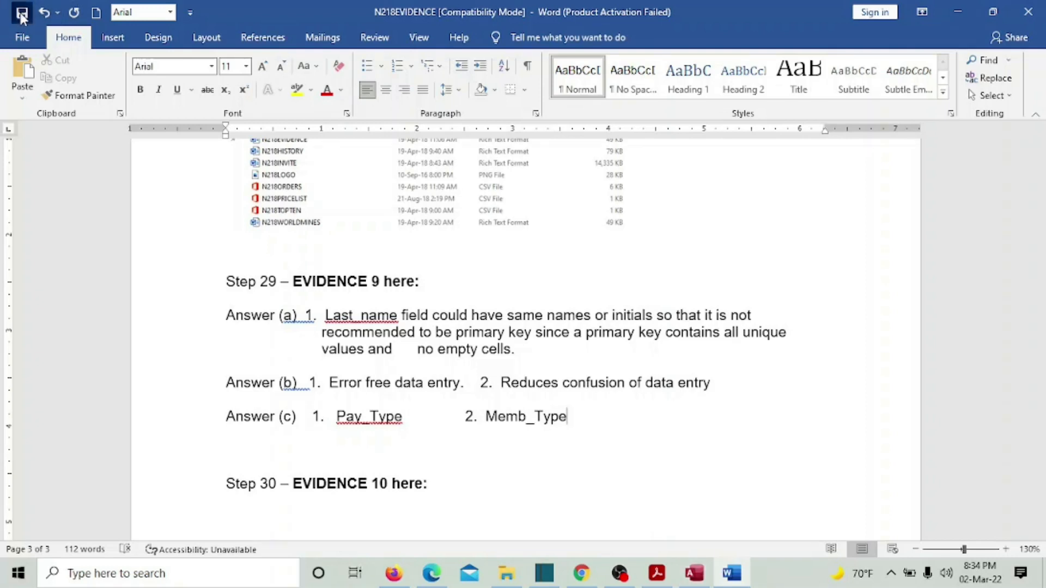
left_click(656, 569)
scroll(706, 495, "down", 10)
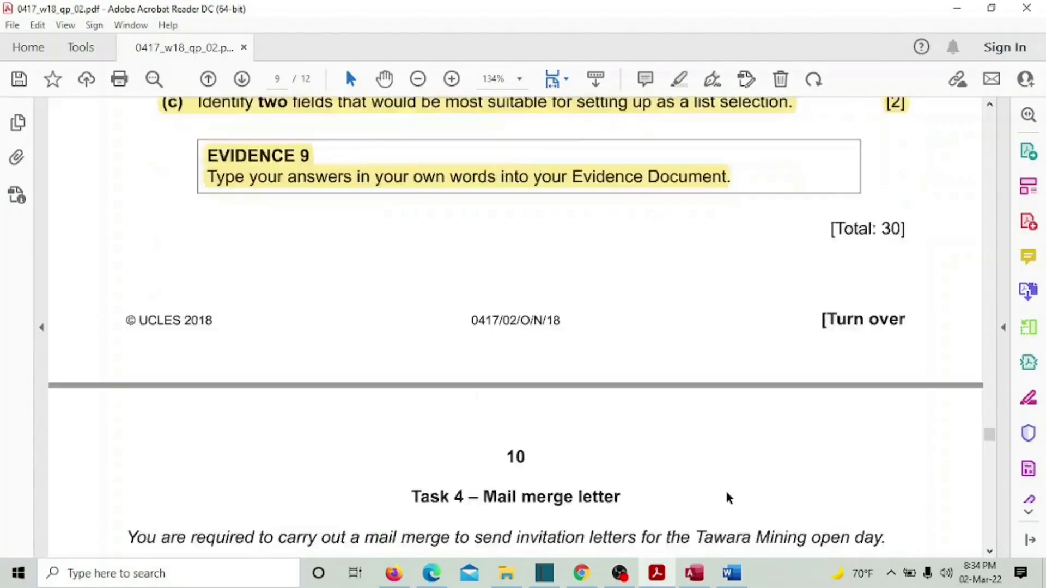
scroll(726, 493, "up", 4)
scroll(726, 493, "up", 3)
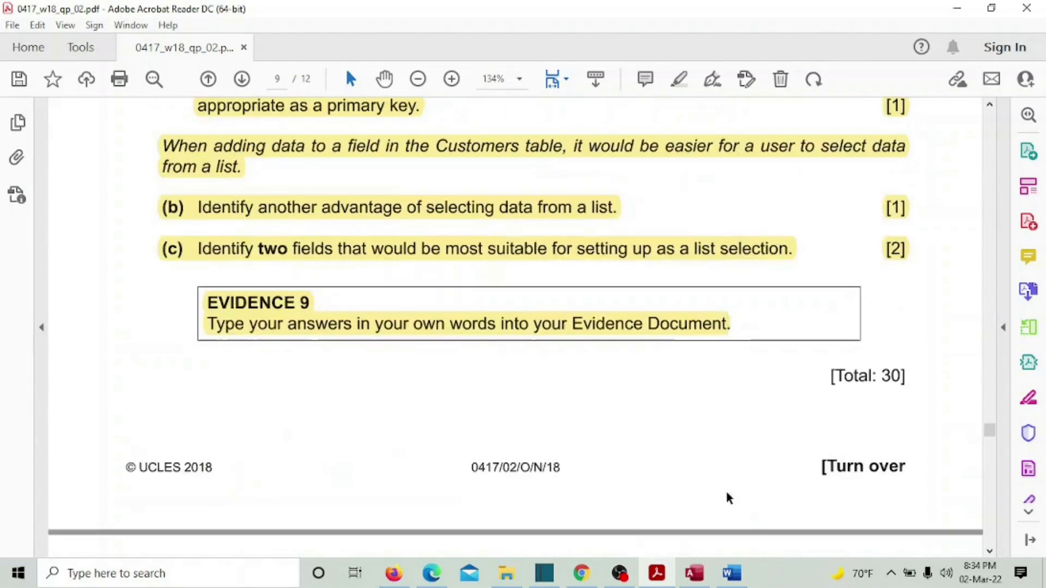